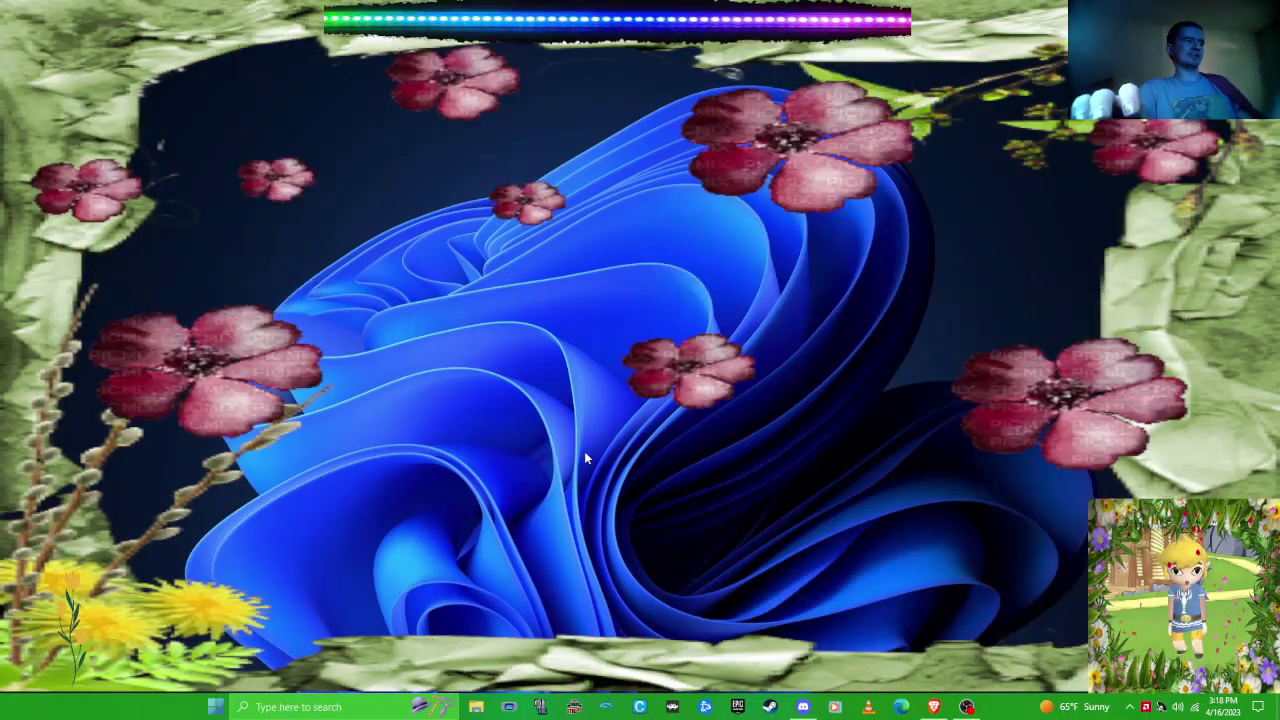
- Open the Windows Start menu with Win, then close it again
key("super")
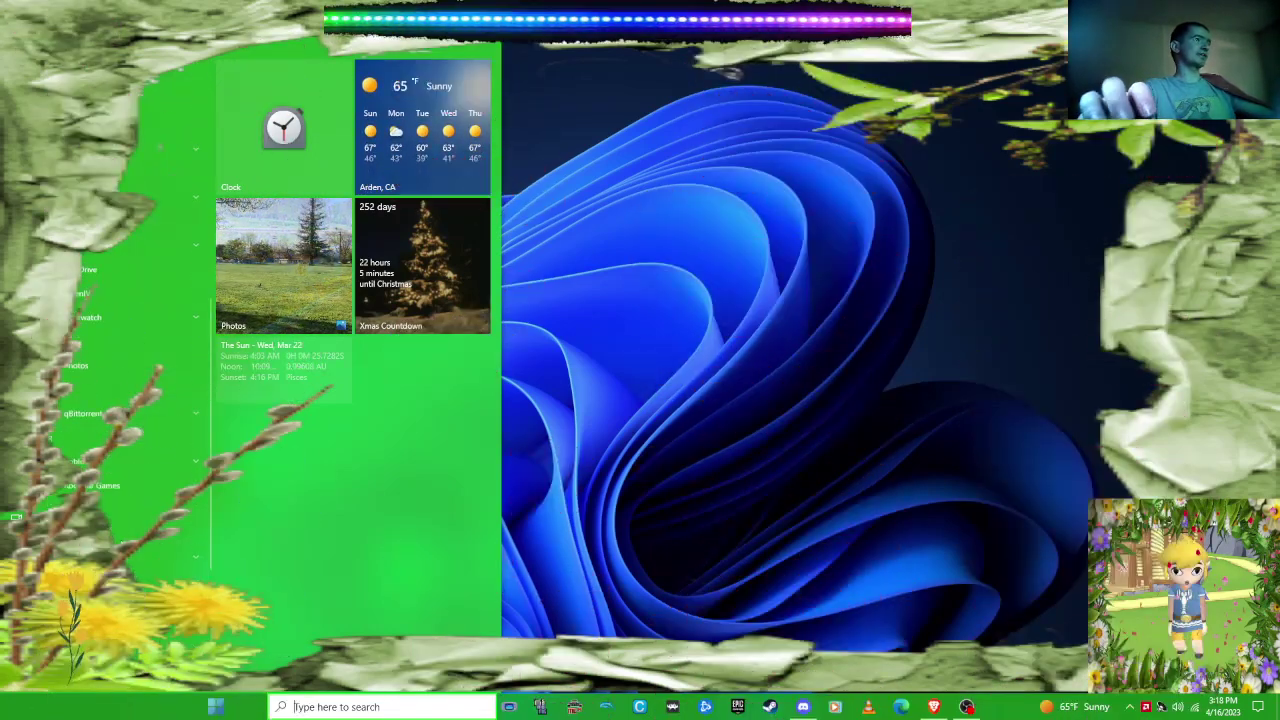
scroll(140, 350, "down", 5)
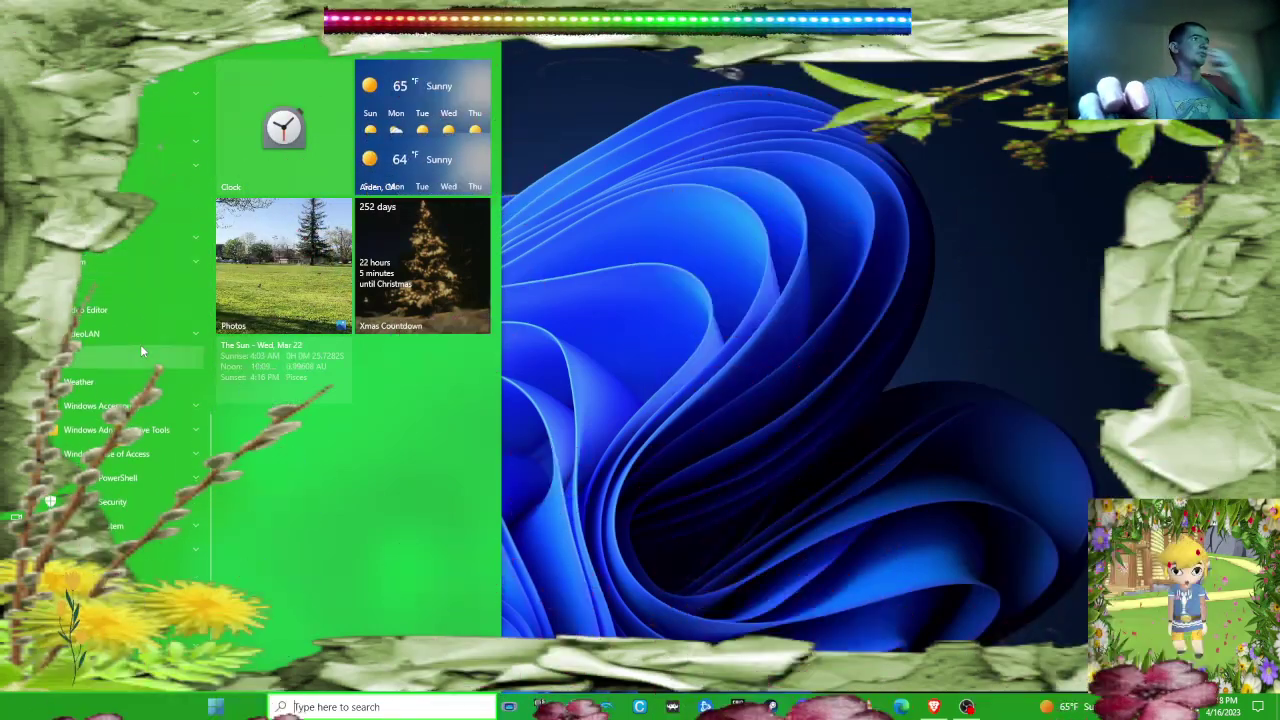
key("super")
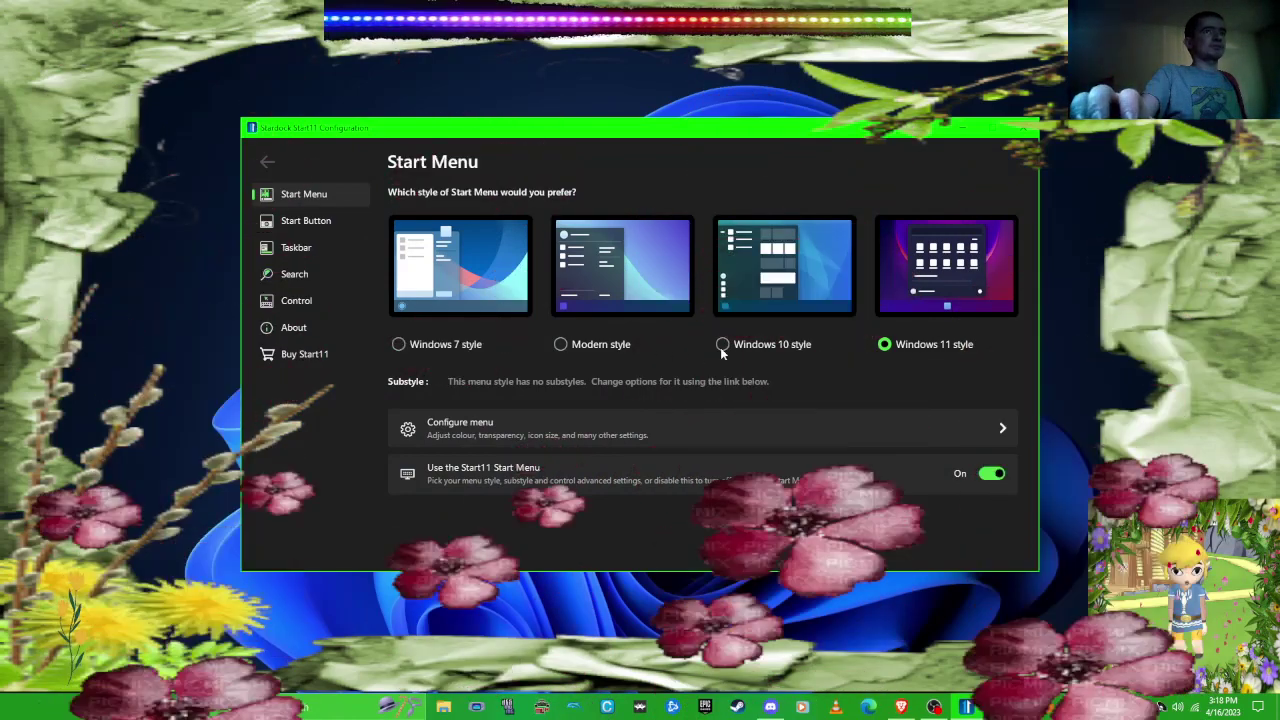
- Try Windows 10 style, return to Windows 11 style, and browse Search, Control and About
left_click(723, 346)
left_click(884, 344)
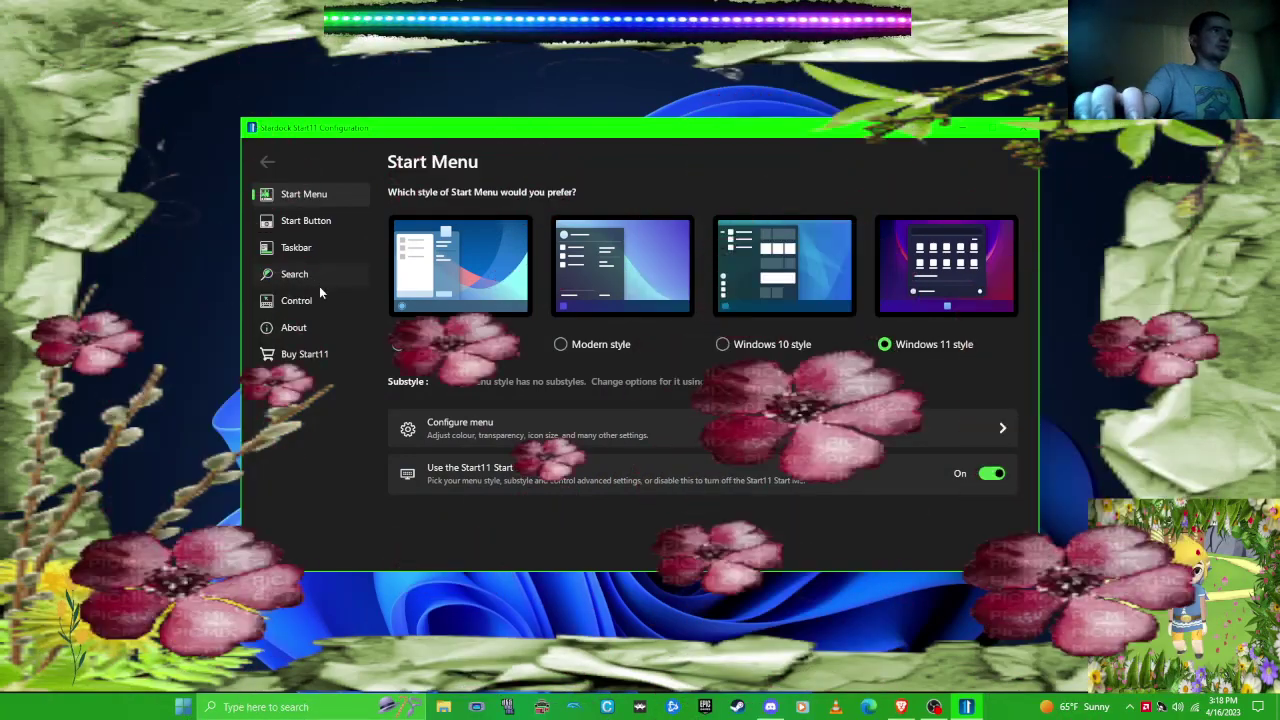
left_click(294, 274)
left_click(296, 300)
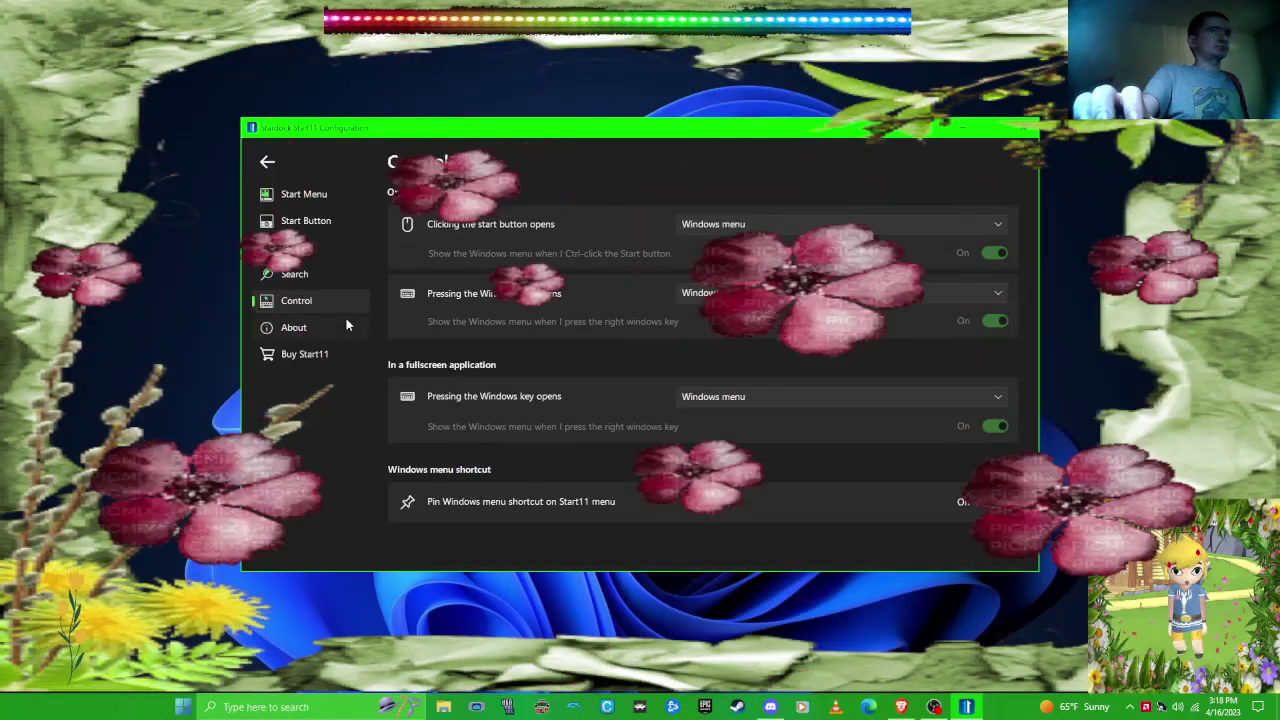
left_click(293, 327)
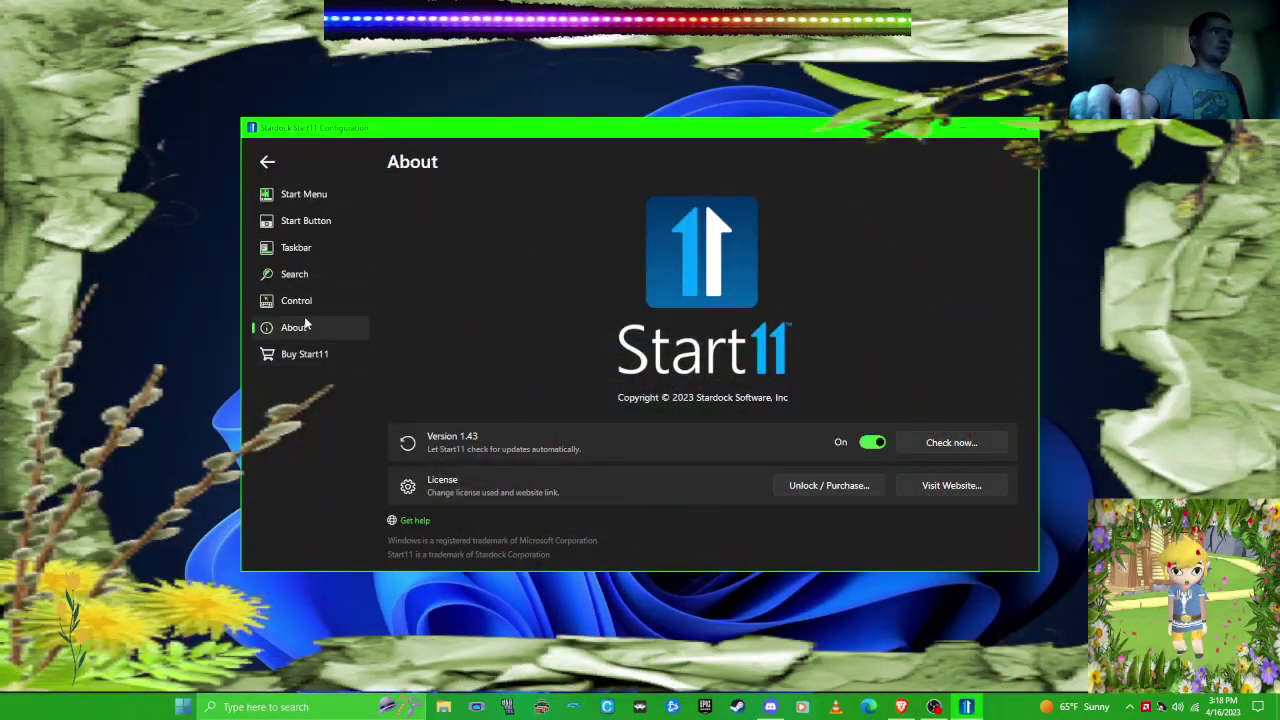
- Make the start button open the Start11 menu, then preview that menu
left_click(296, 300)
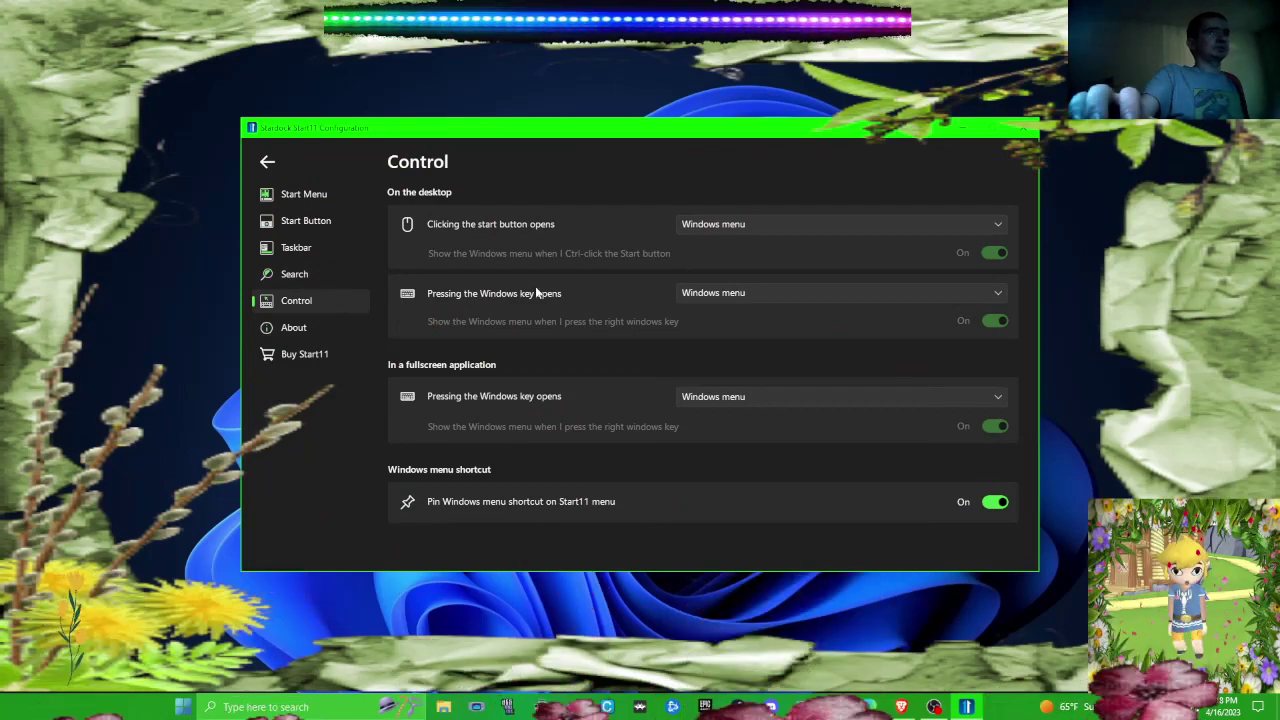
left_click(804, 224)
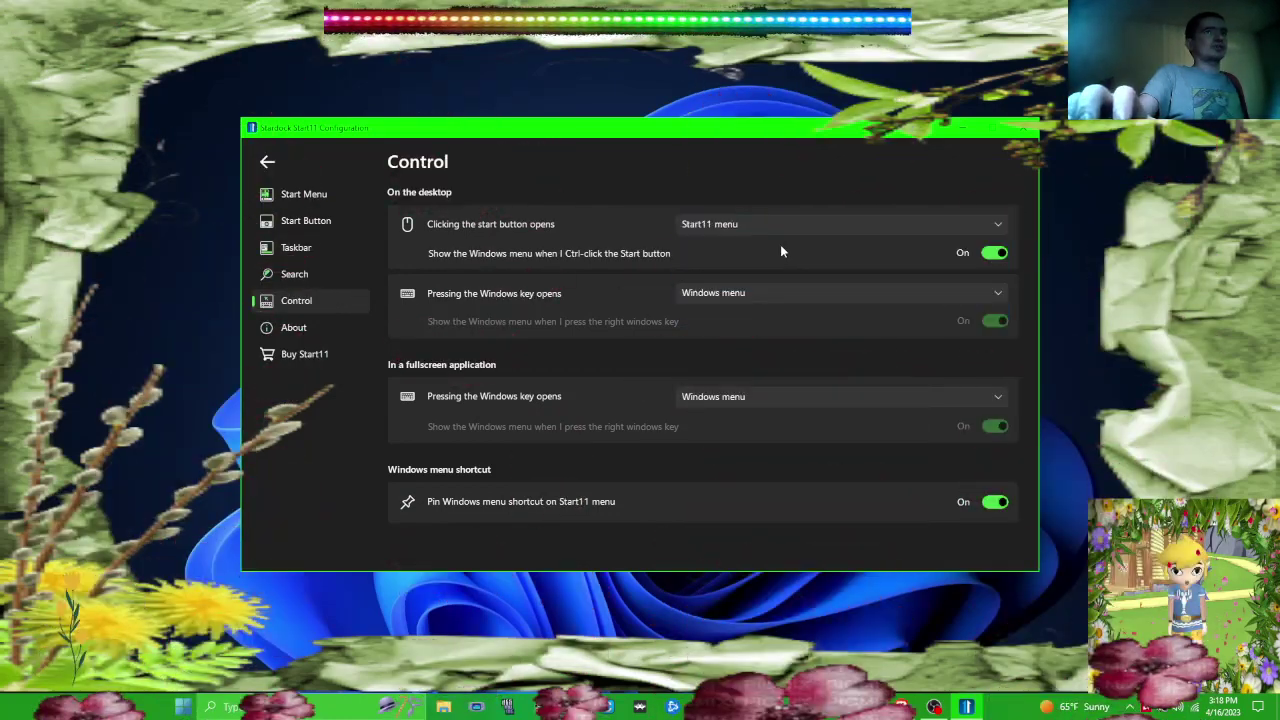
key("super")
key("super")
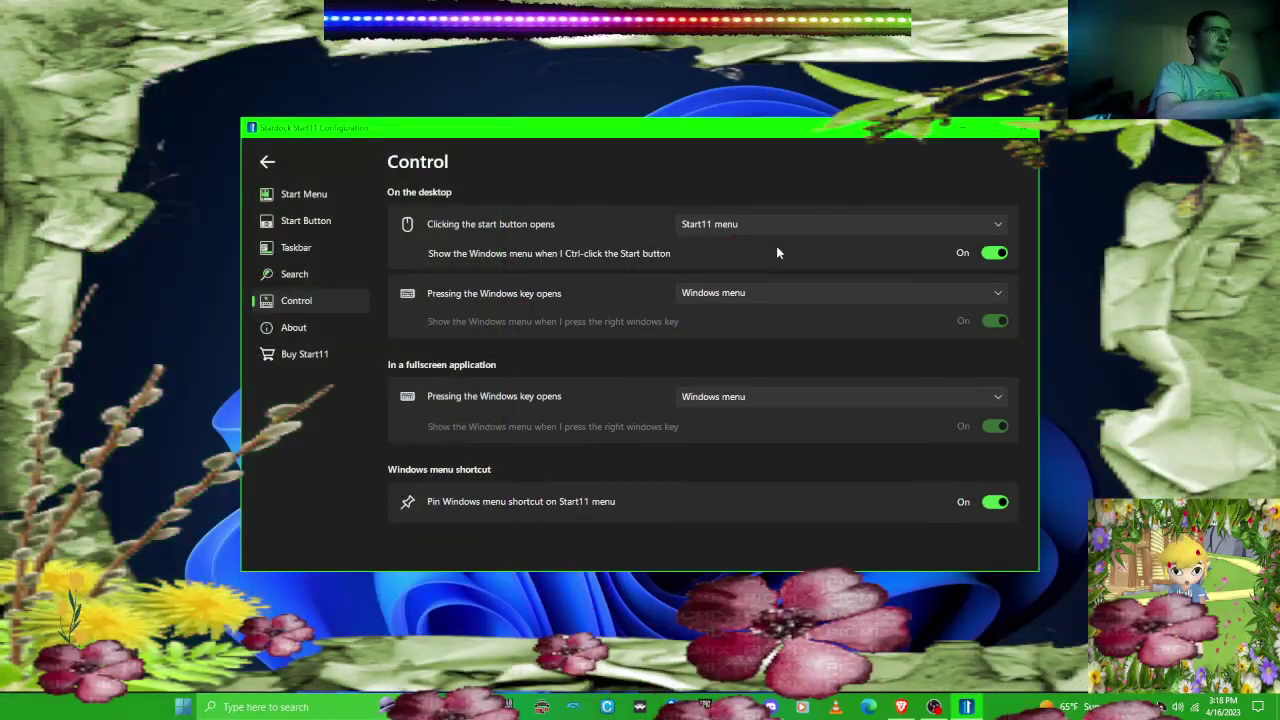
left_click(183, 707)
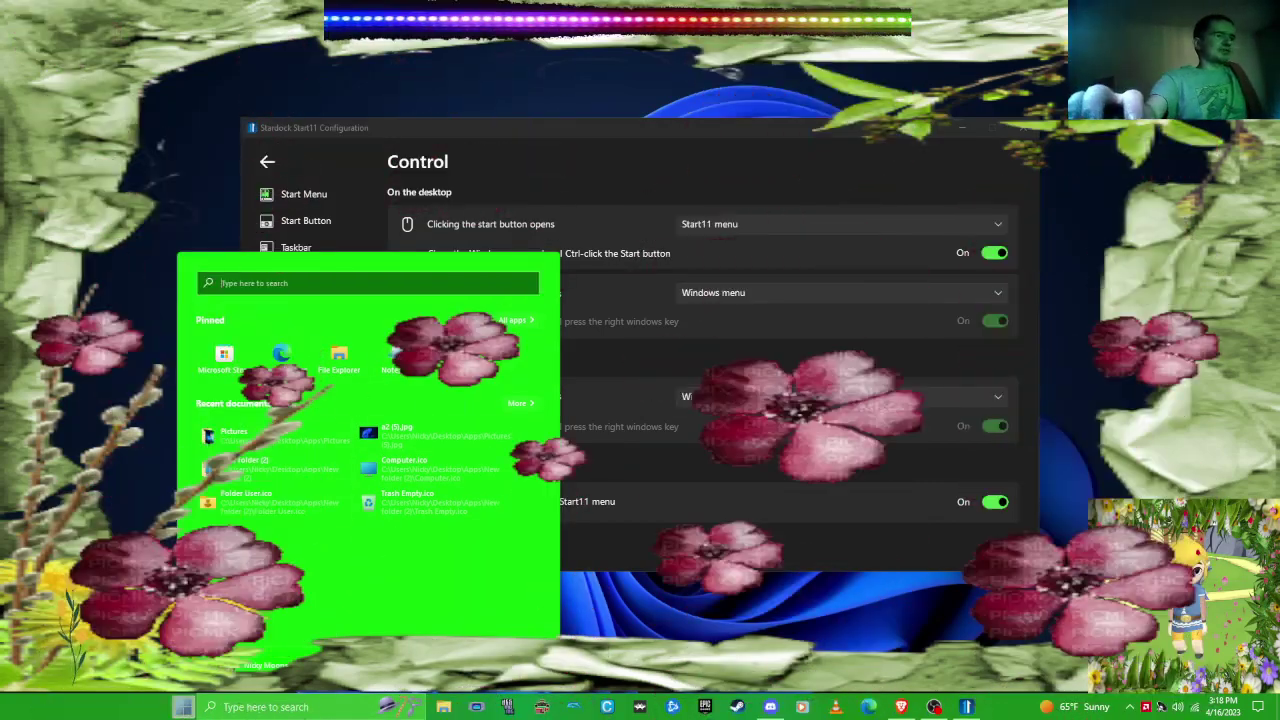
- Explore the Start11 menu's All apps list, Windows System folder and This PC options
left_click(472, 603)
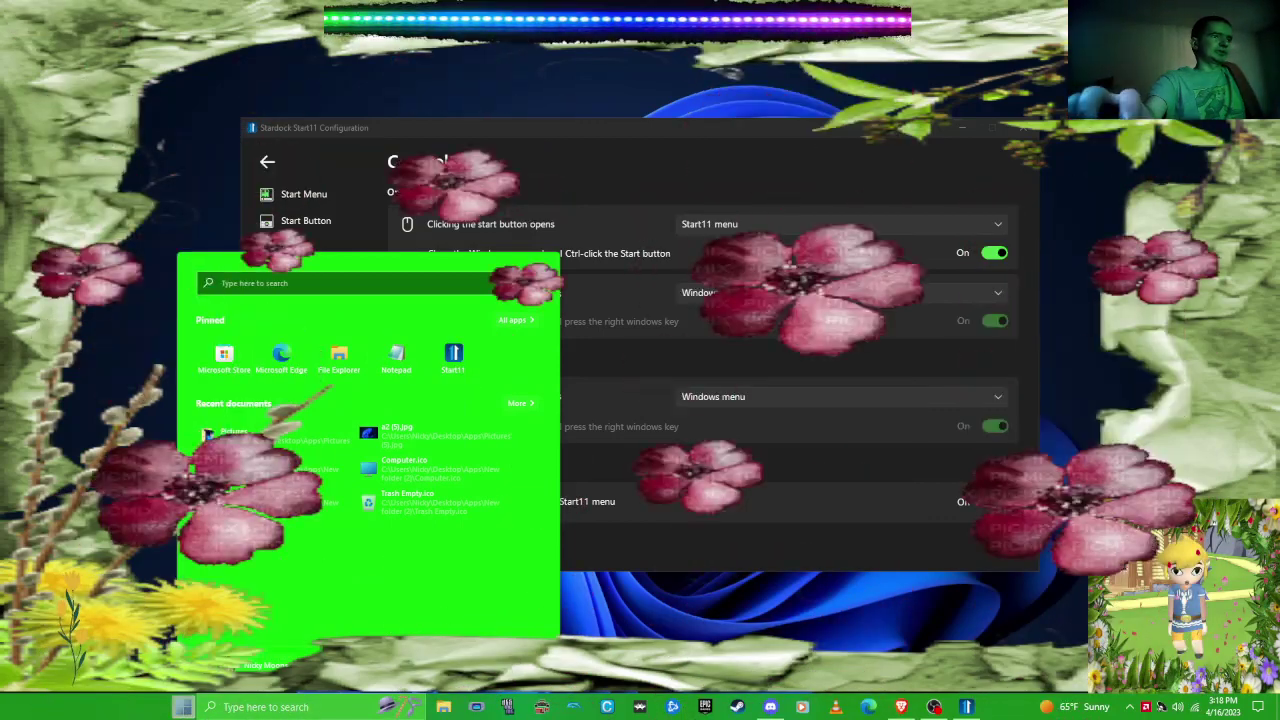
left_click(517, 320)
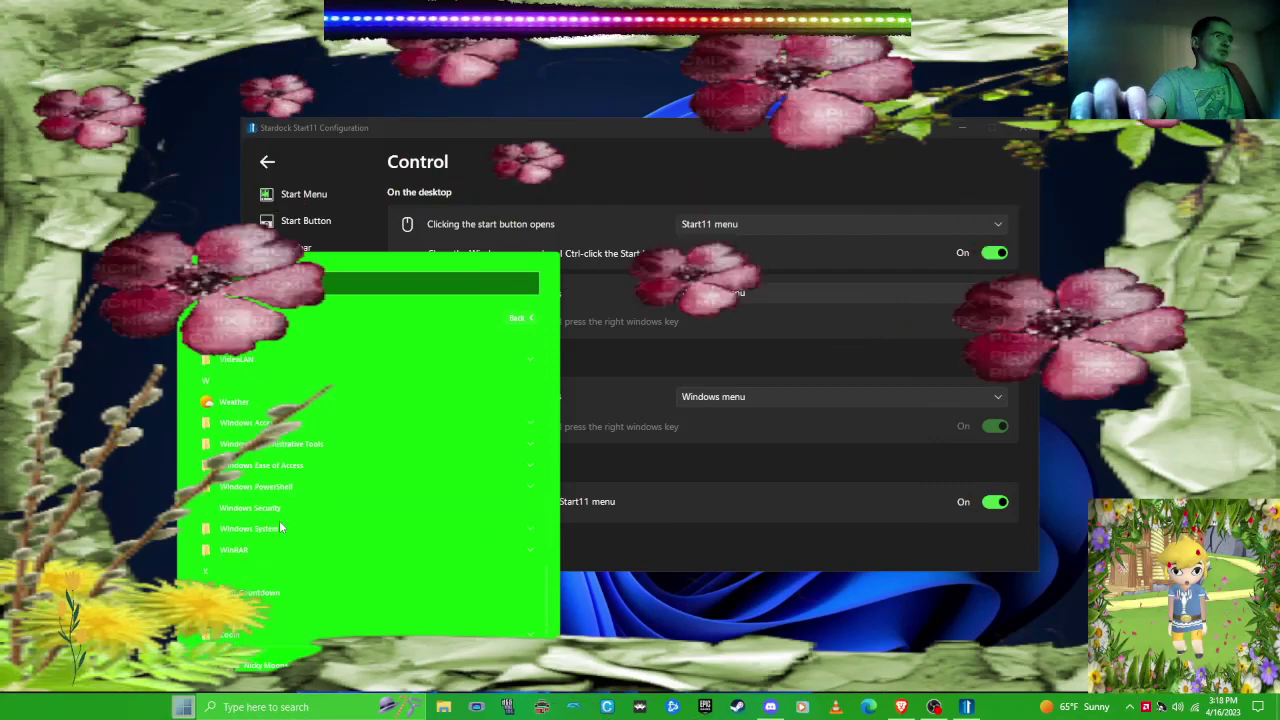
scroll(279, 490, "down", 3)
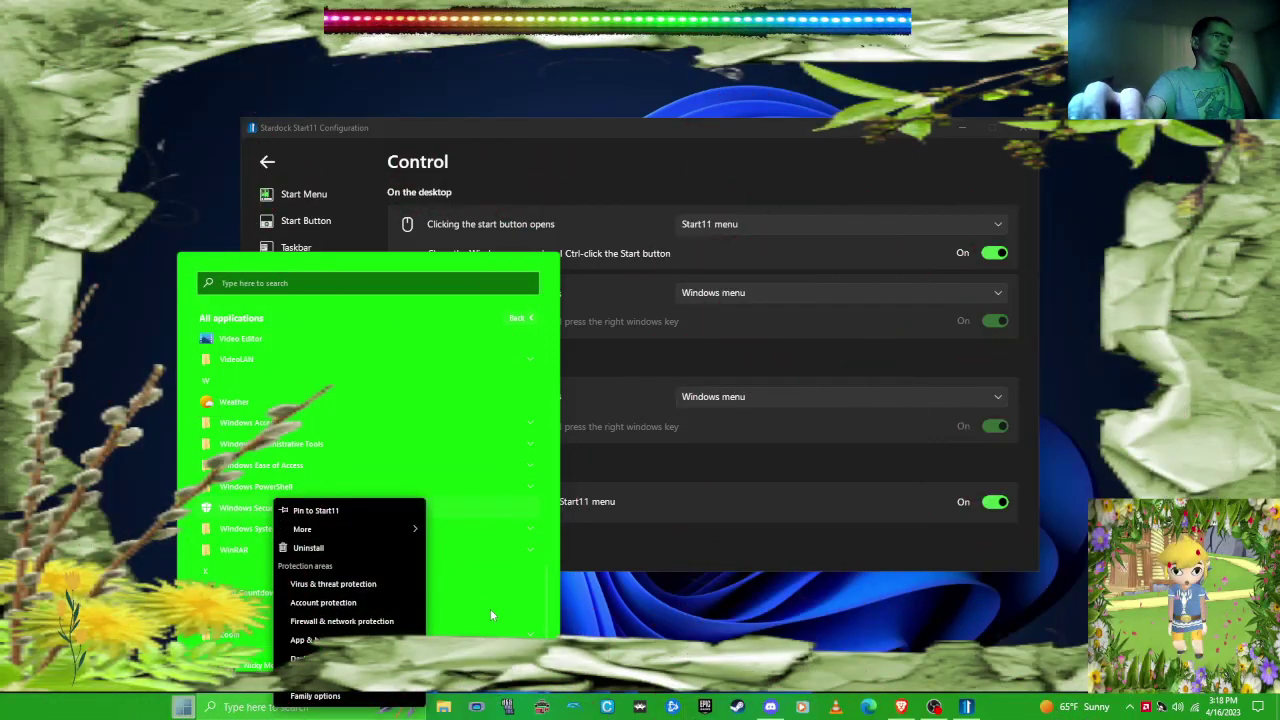
left_click(490, 608)
left_click(250, 528)
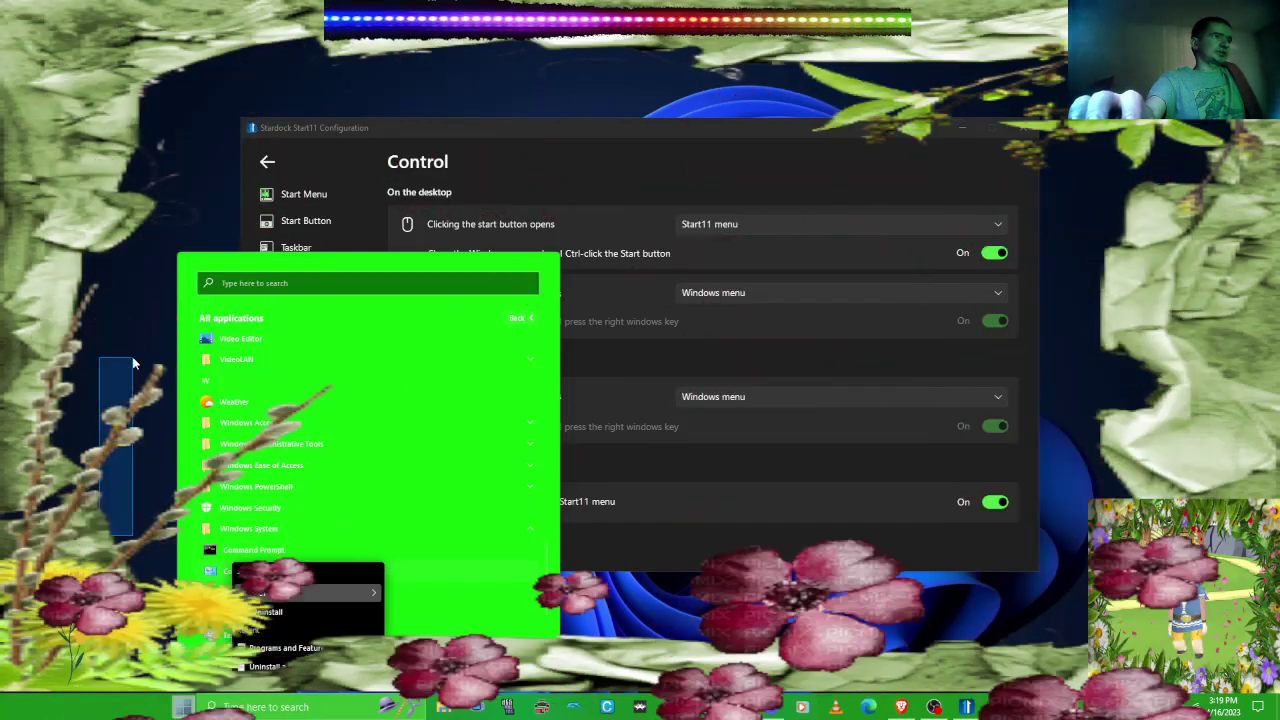
left_click(315, 470)
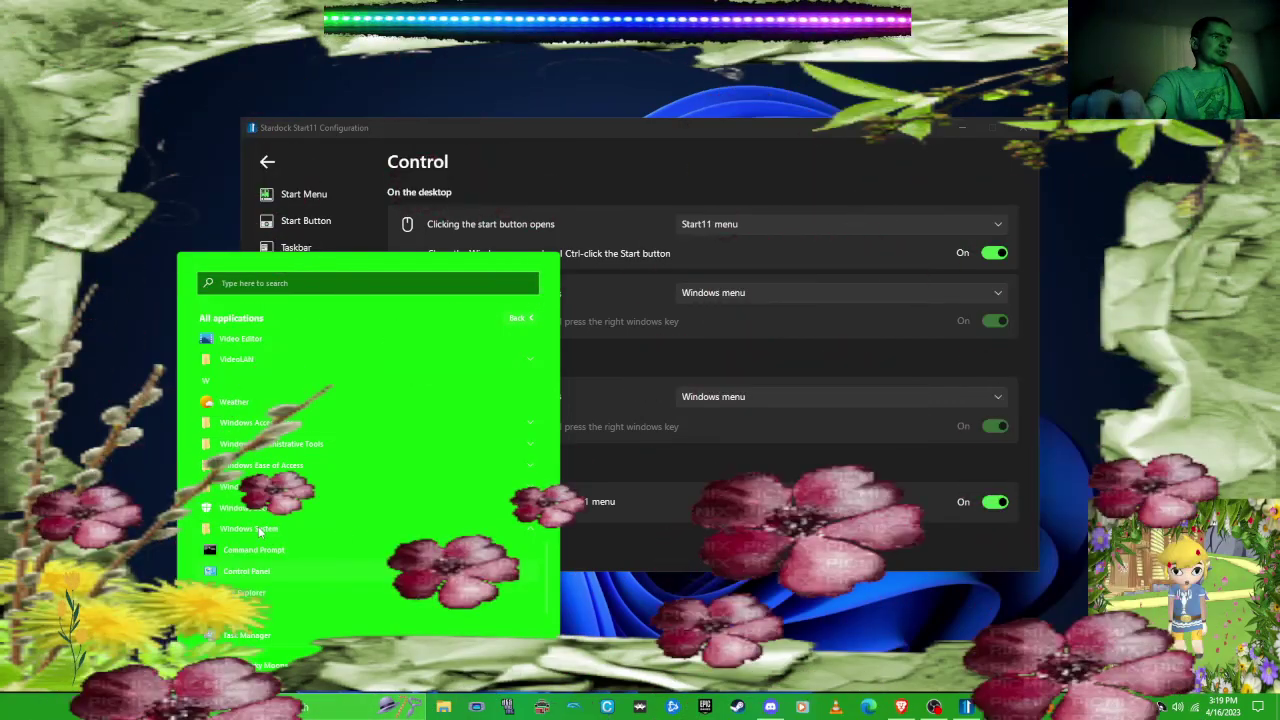
scroll(220, 490, "down", 3)
right_click(248, 508)
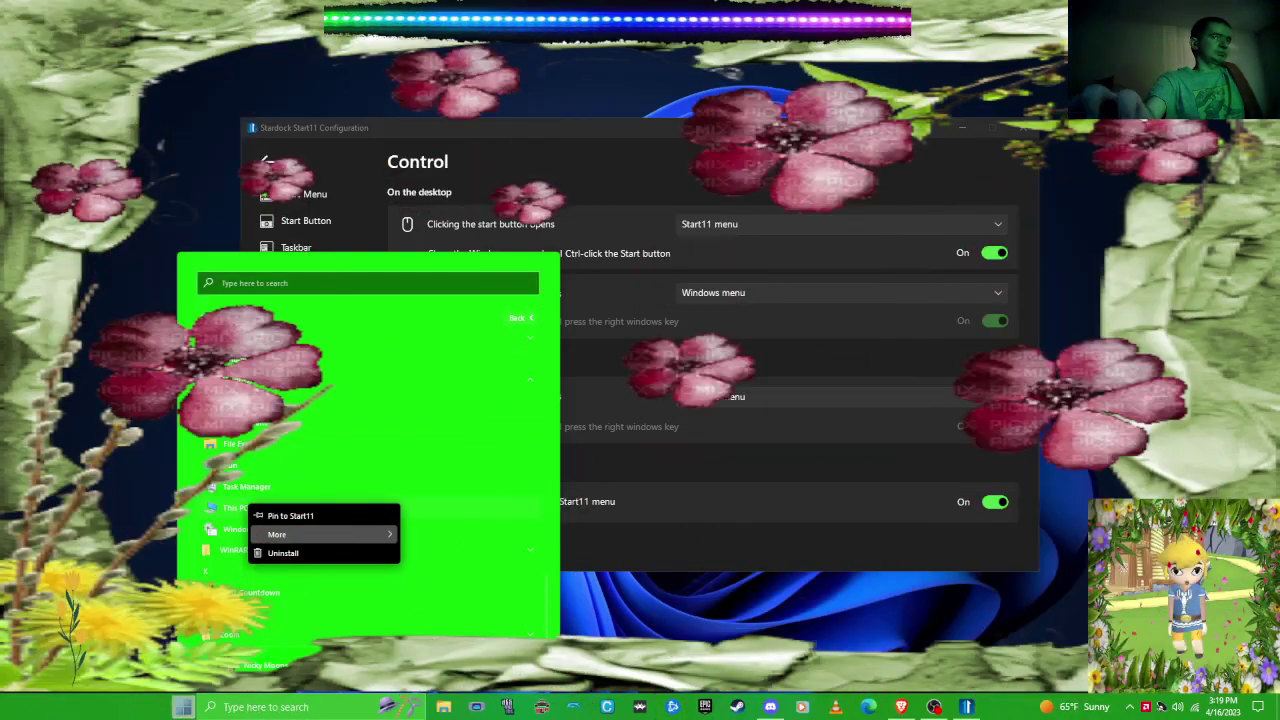
left_click(182, 707)
- Show more recent documents in the Start11 menu, then close the menu
left_click(182, 708)
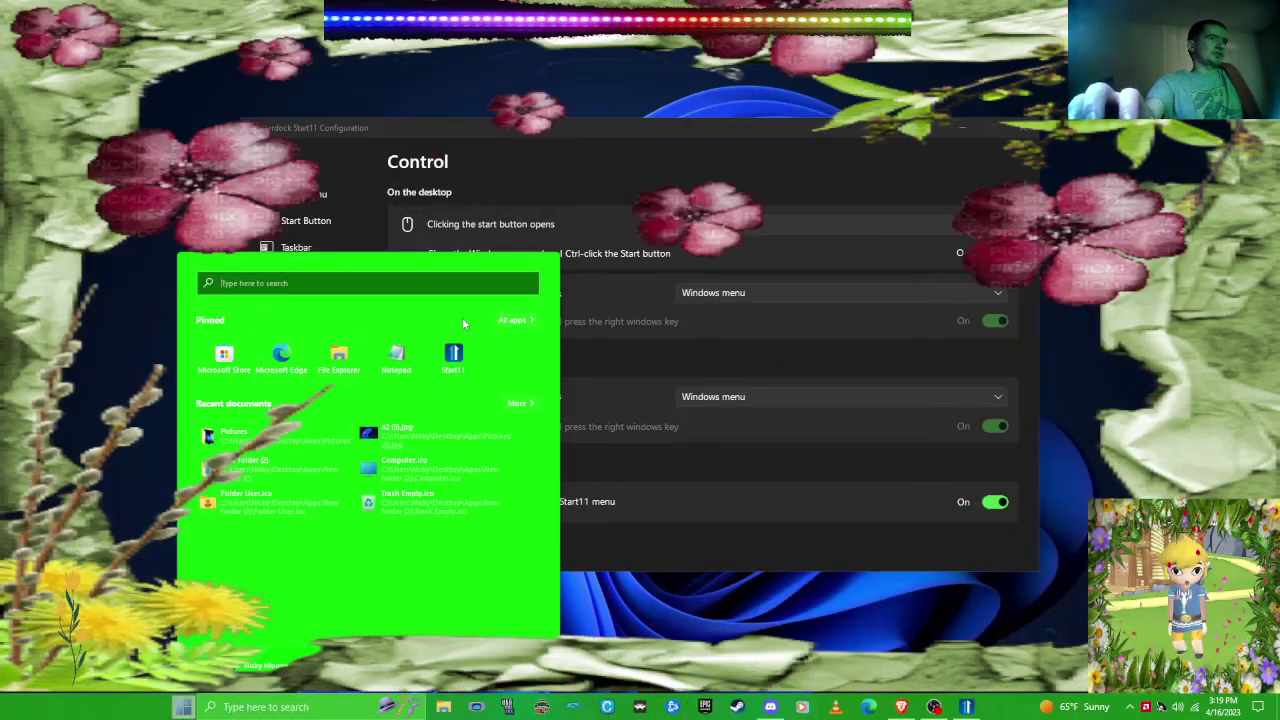
left_click(520, 403)
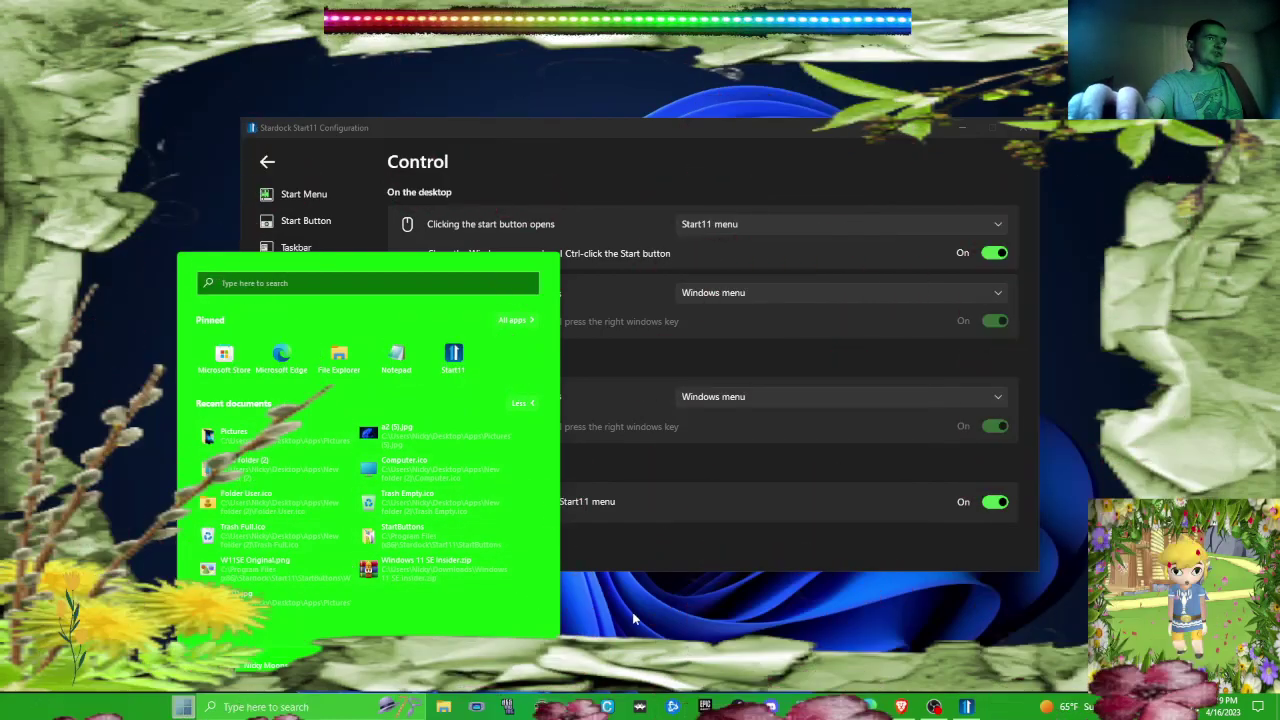
left_click(640, 628)
left_click(182, 708)
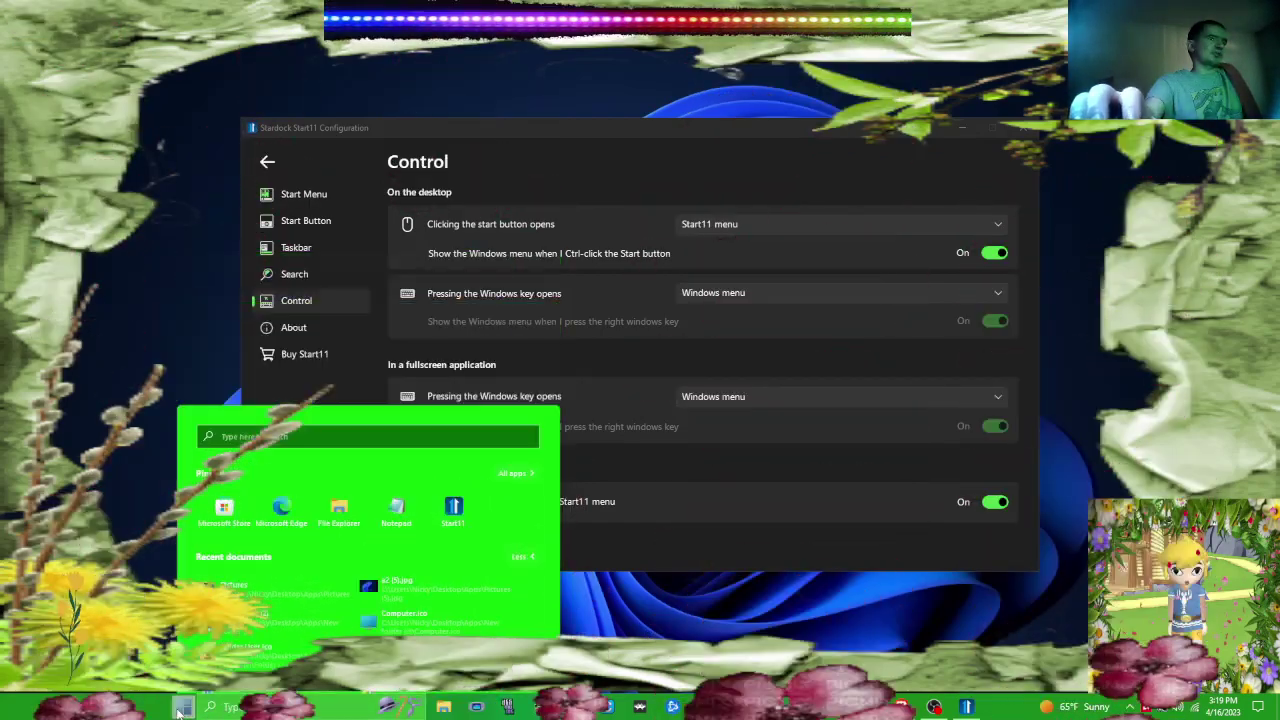
left_click(182, 708)
left_click(182, 708)
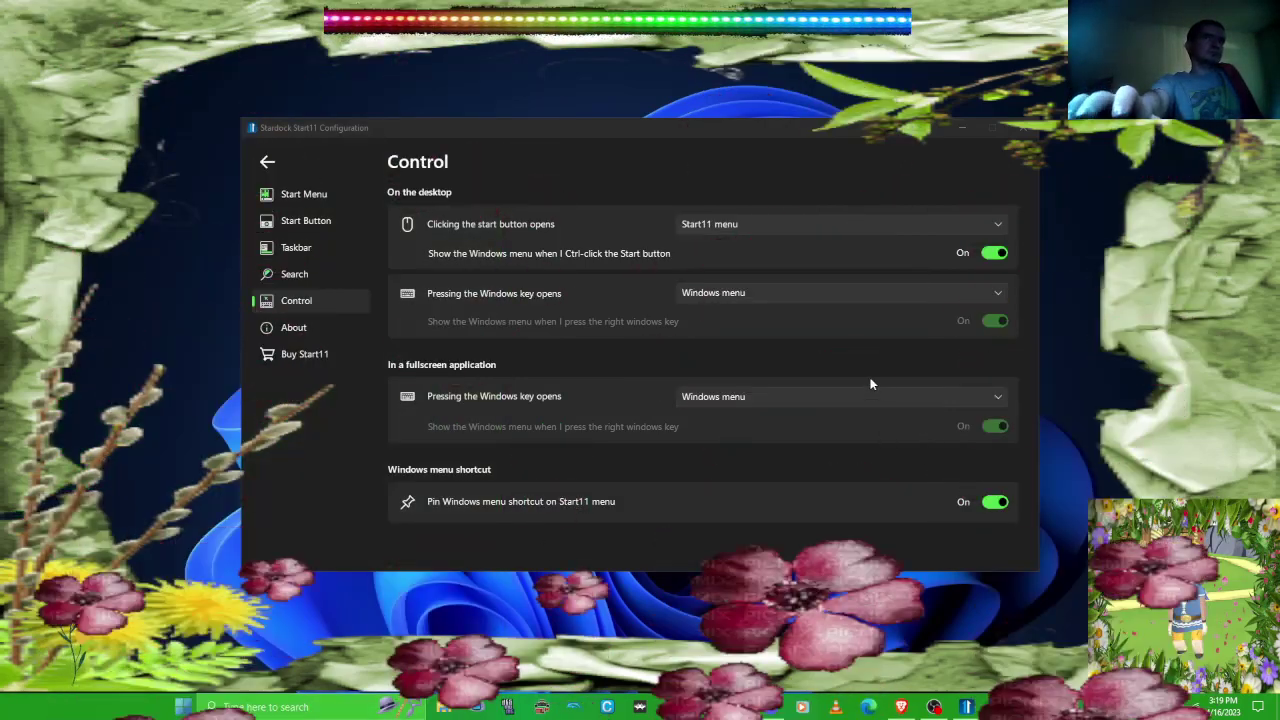
- Select the Windows 7 style Start menu and preview it
left_click(303, 193)
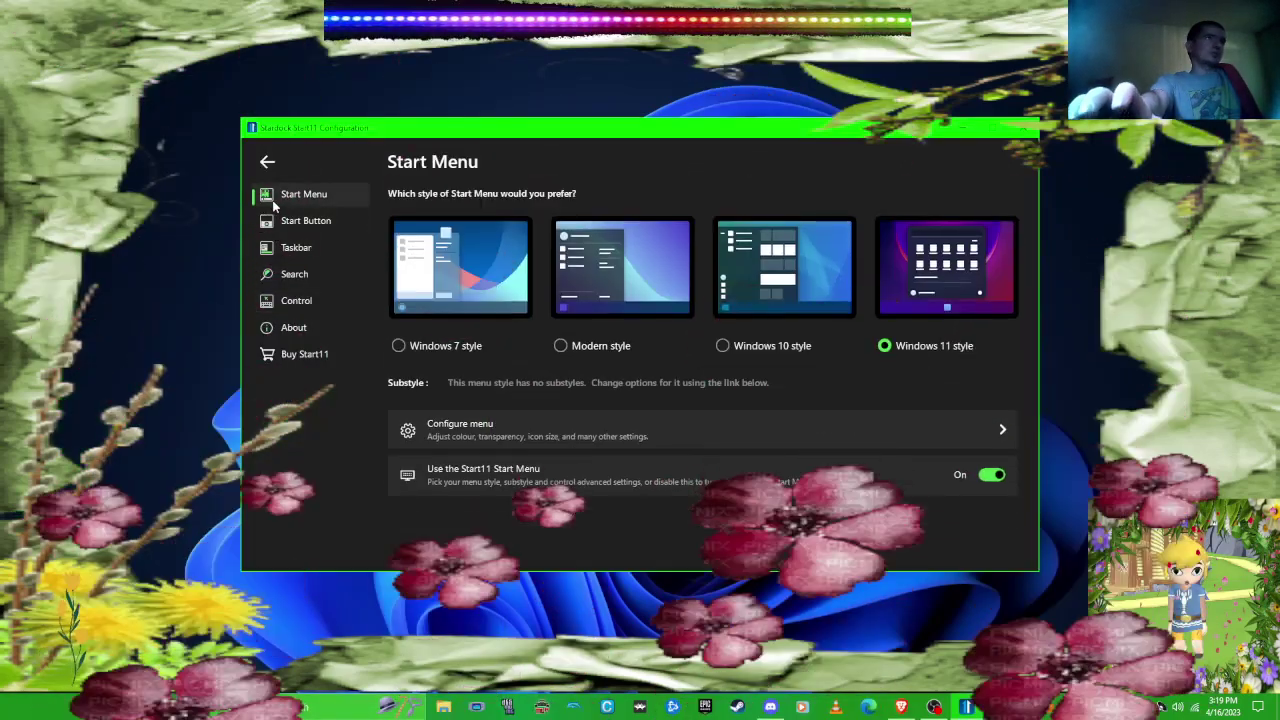
left_click(465, 346)
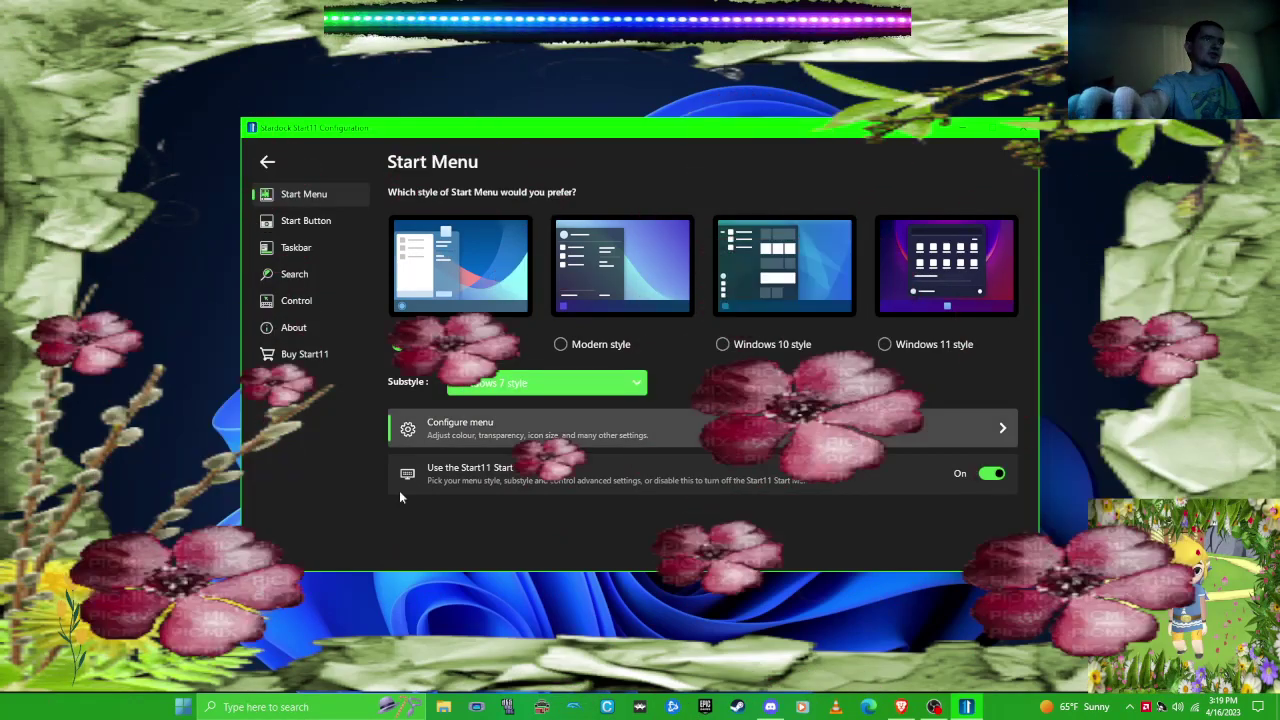
left_click(185, 708)
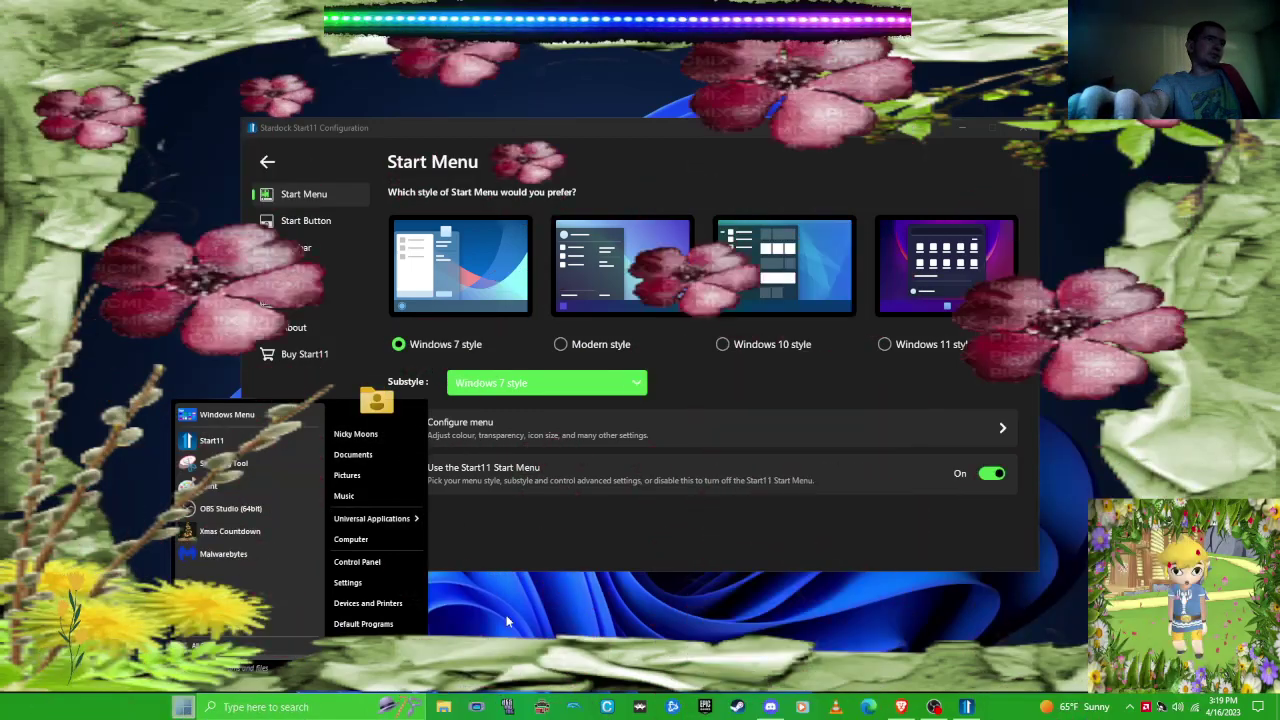
left_click(504, 569)
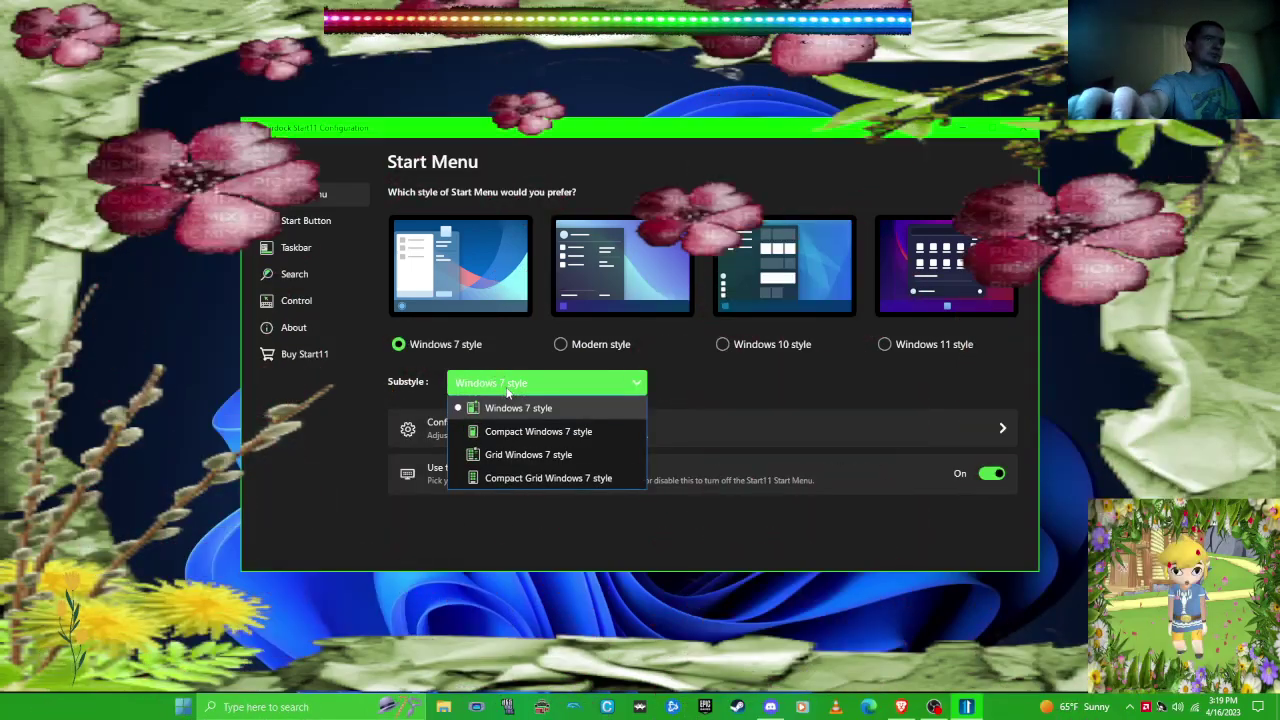
- Try the Compact and Grid Windows 7 substyles, previewing each
left_click(538, 431)
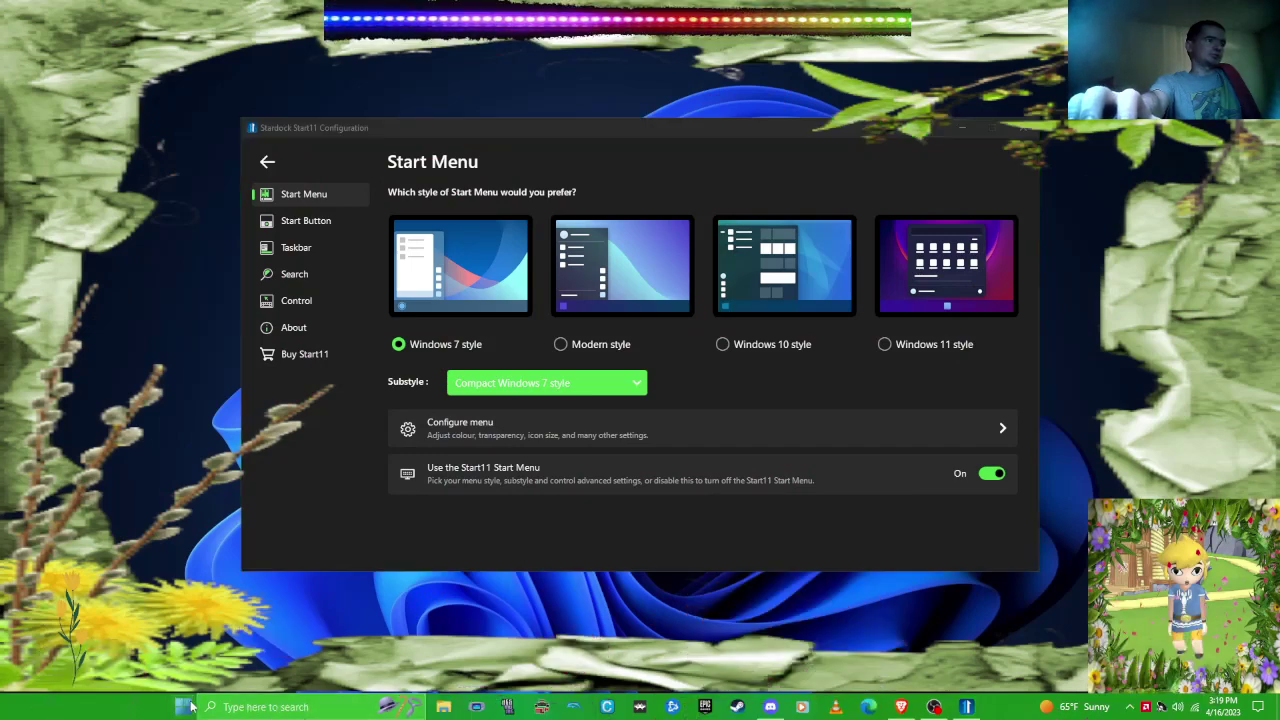
left_click(186, 707)
left_click(506, 383)
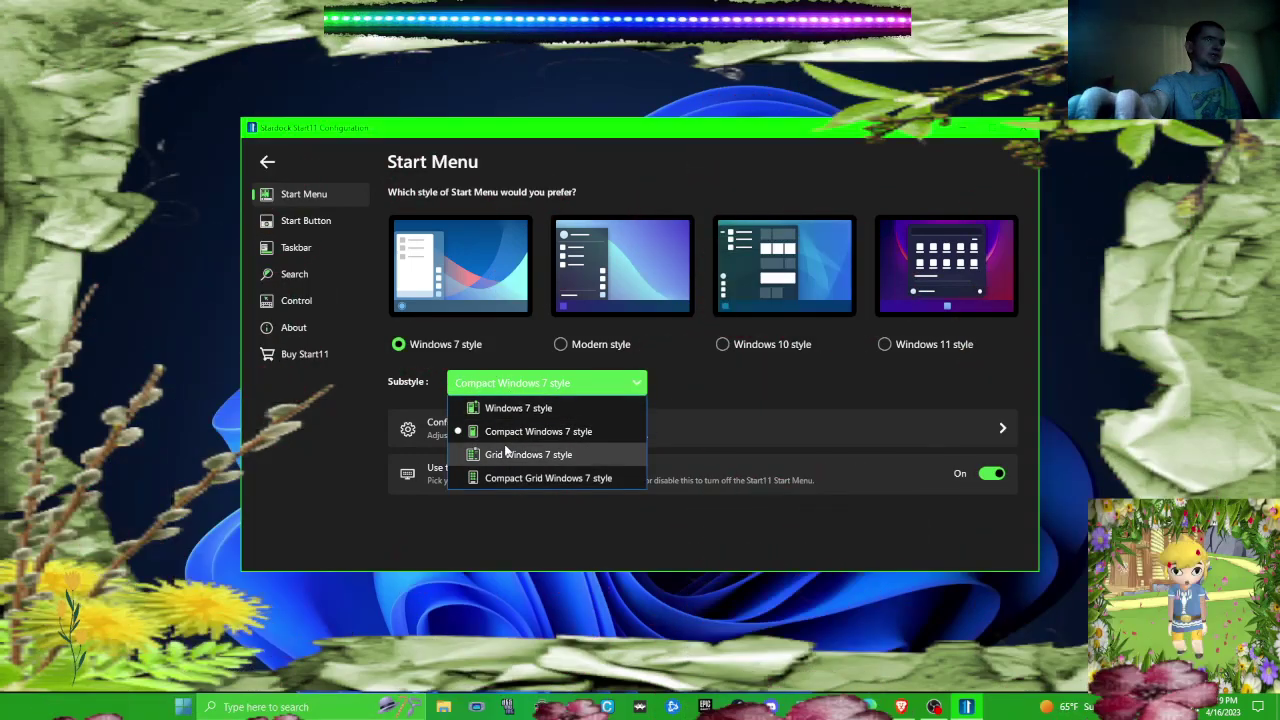
left_click(186, 707)
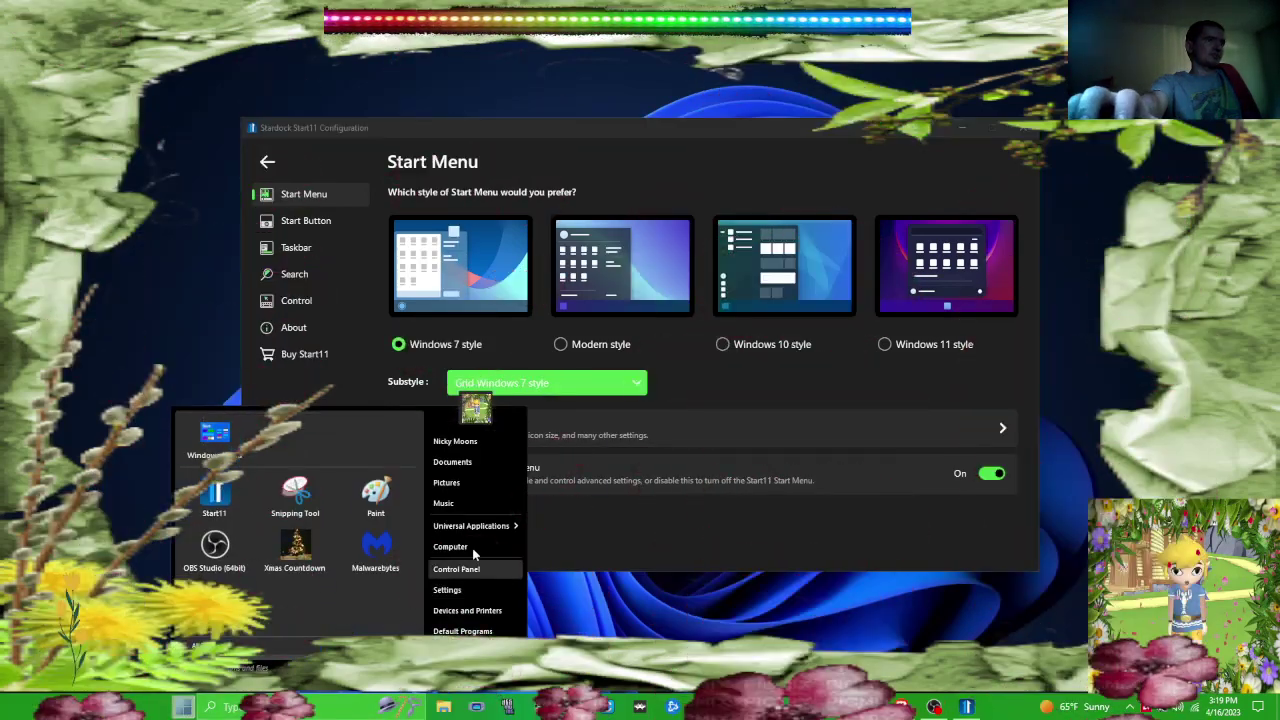
left_click(545, 383)
- Preview the Compact Grid substyle, then set the substyle back to Windows 7 style
left_click(504, 480)
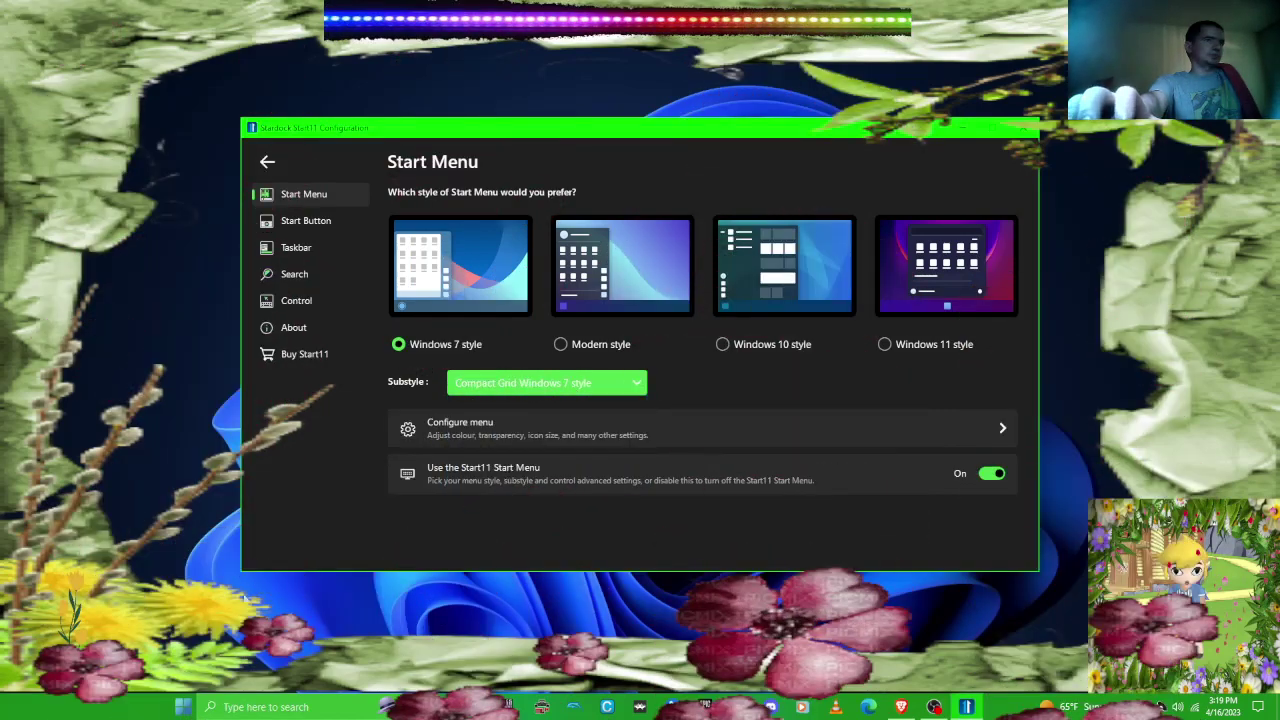
left_click(184, 707)
left_click(545, 383)
left_click(496, 390)
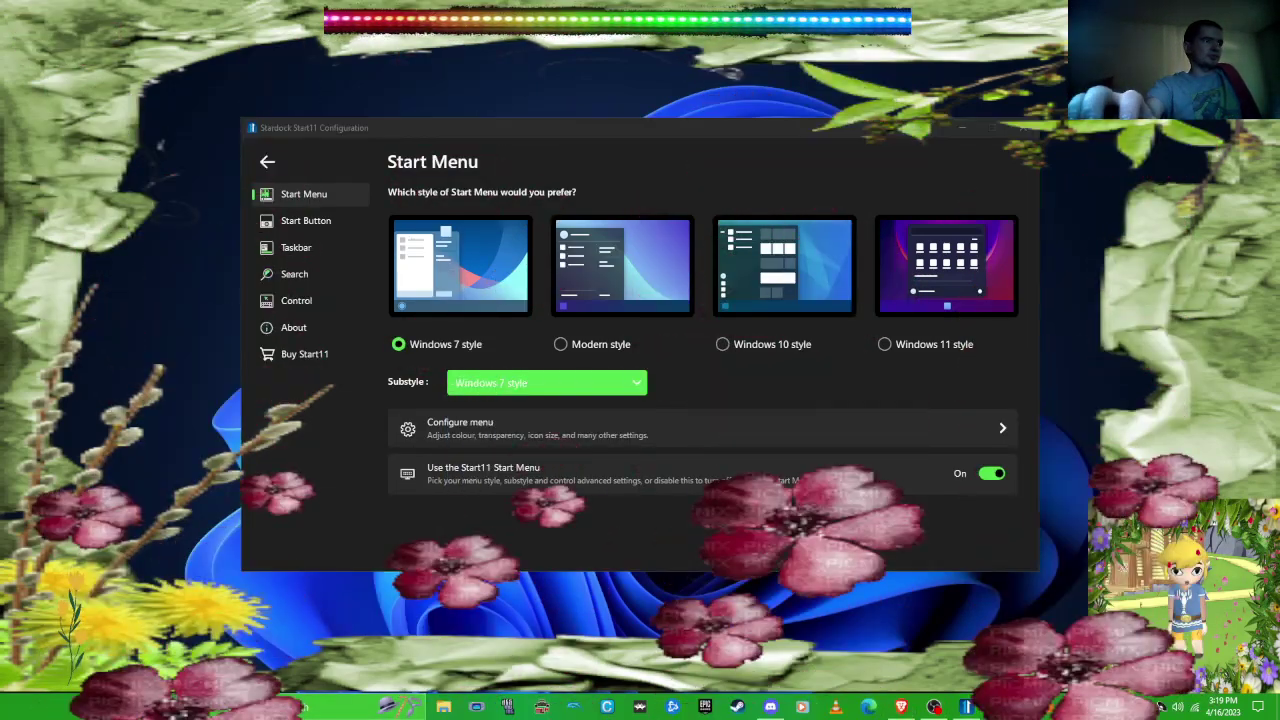
left_click(184, 707)
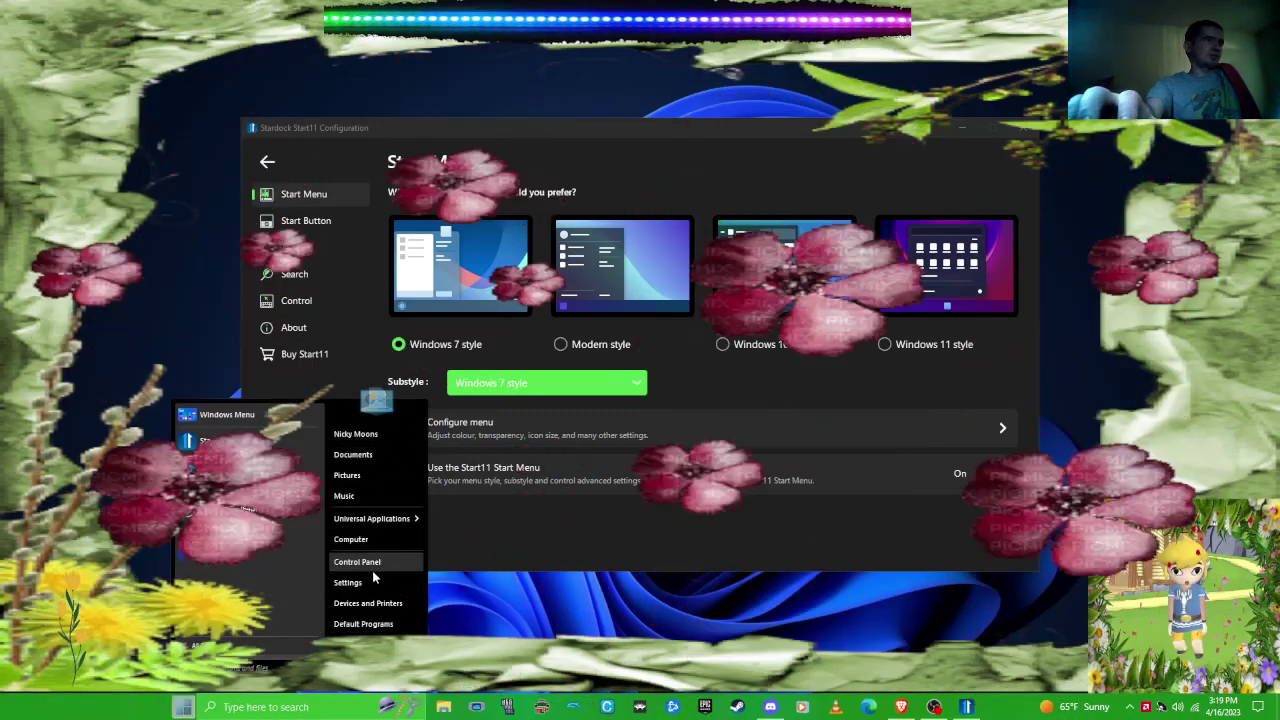
left_click(527, 596)
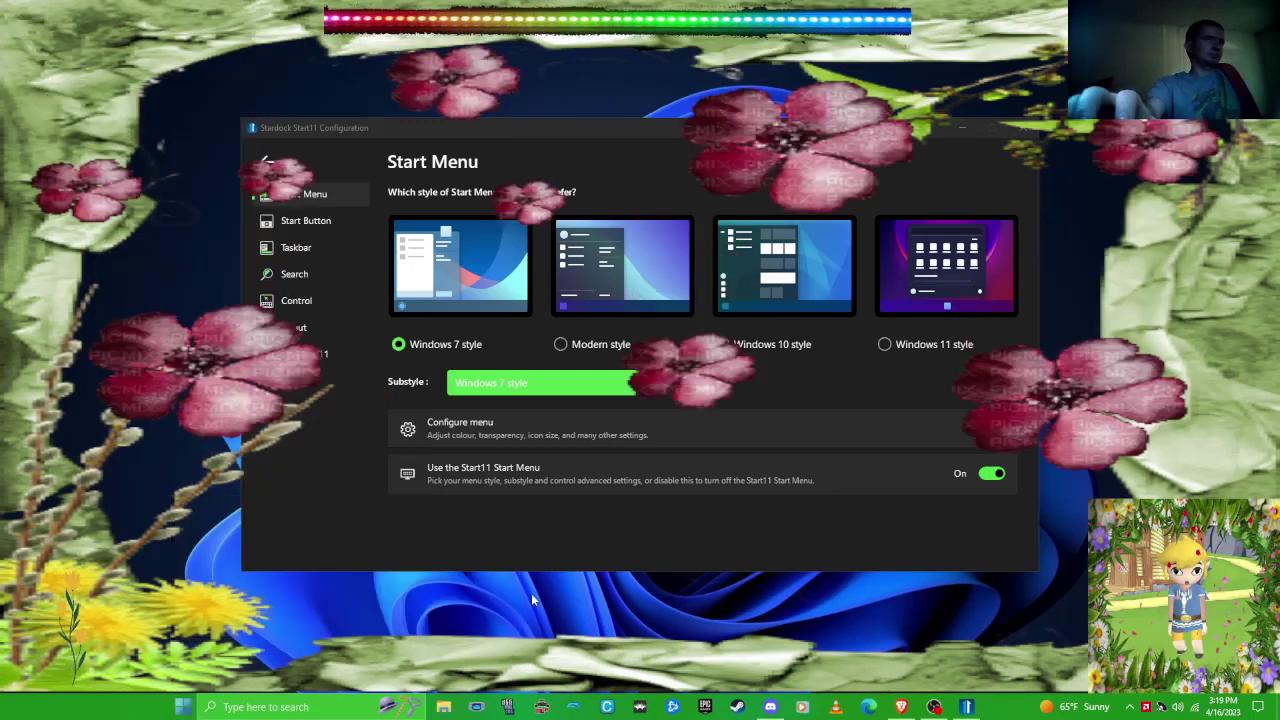
- Preview the current Start menu and look at the Photos tile options
left_click(183, 707)
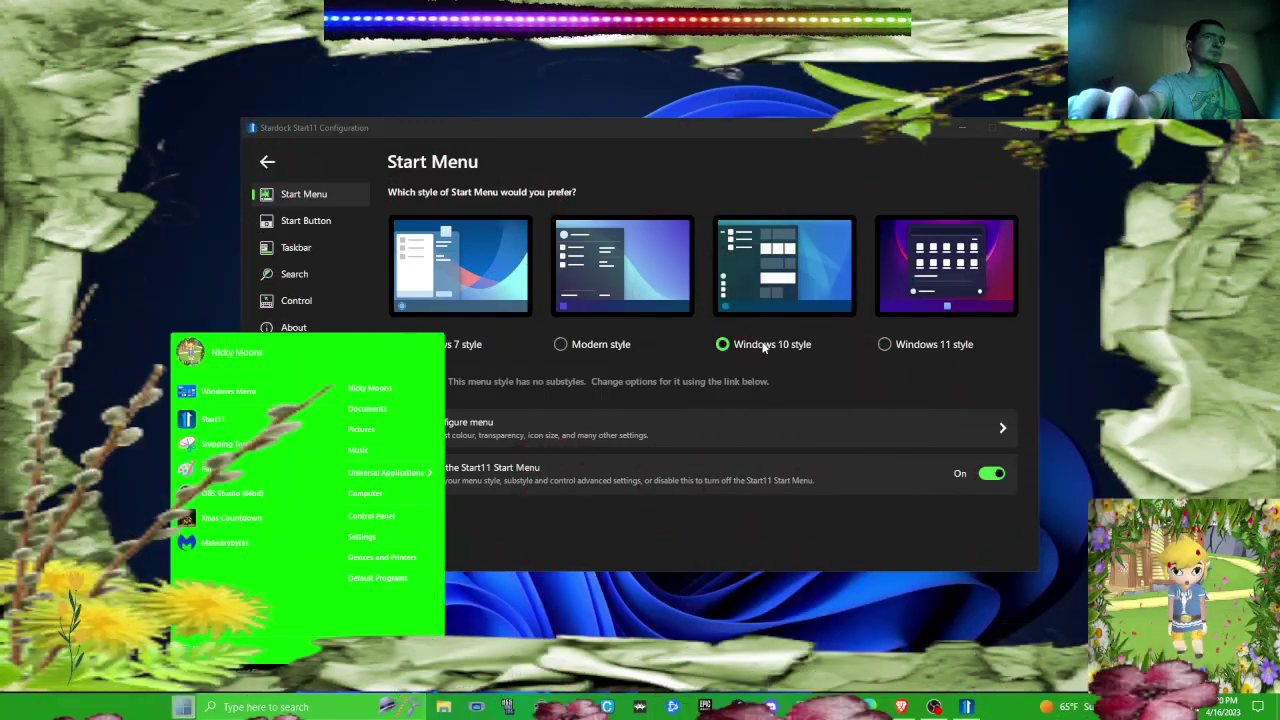
left_click(687, 588)
left_click(185, 707)
left_click(185, 707)
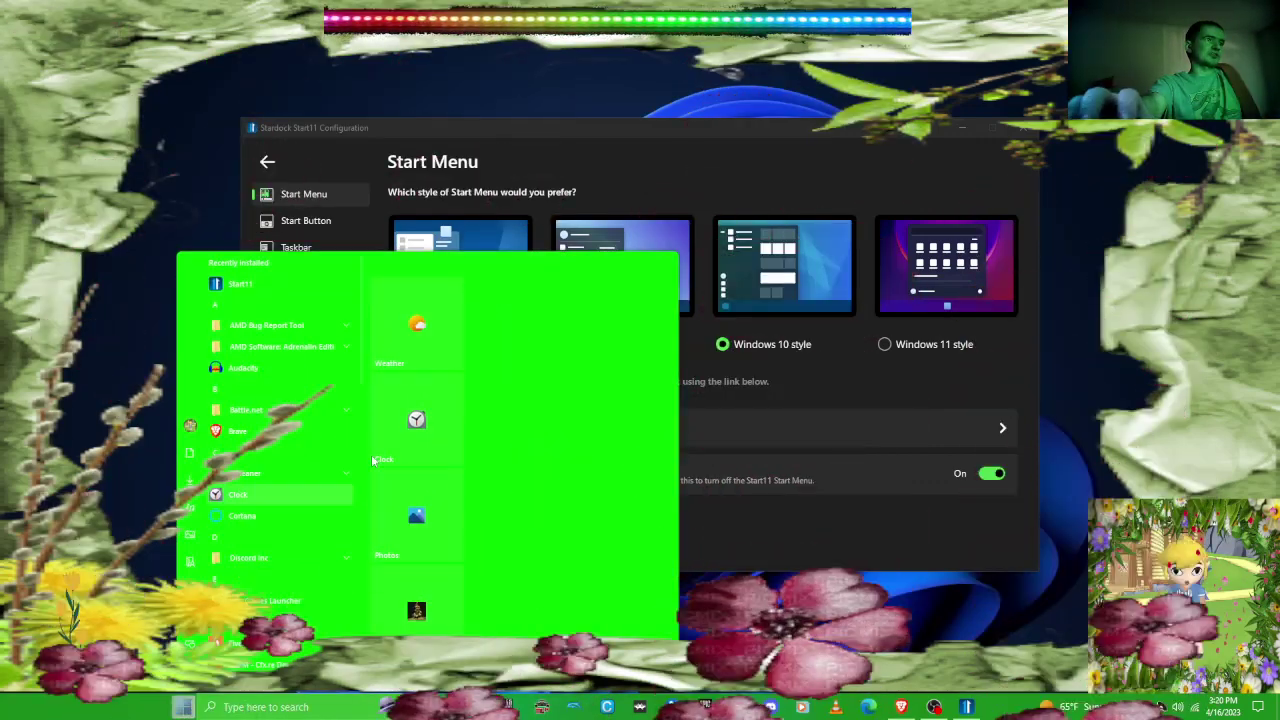
scroll(344, 457, "down", 3)
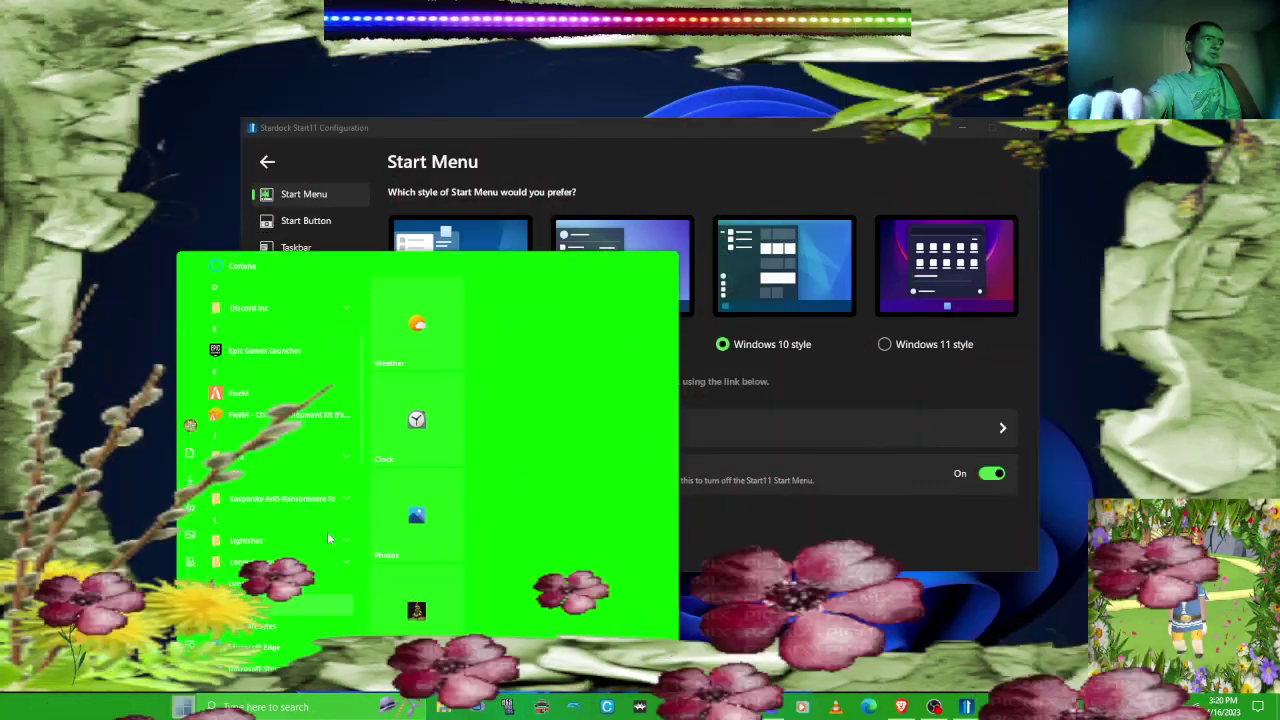
right_click(408, 533)
mouse_move(480, 559)
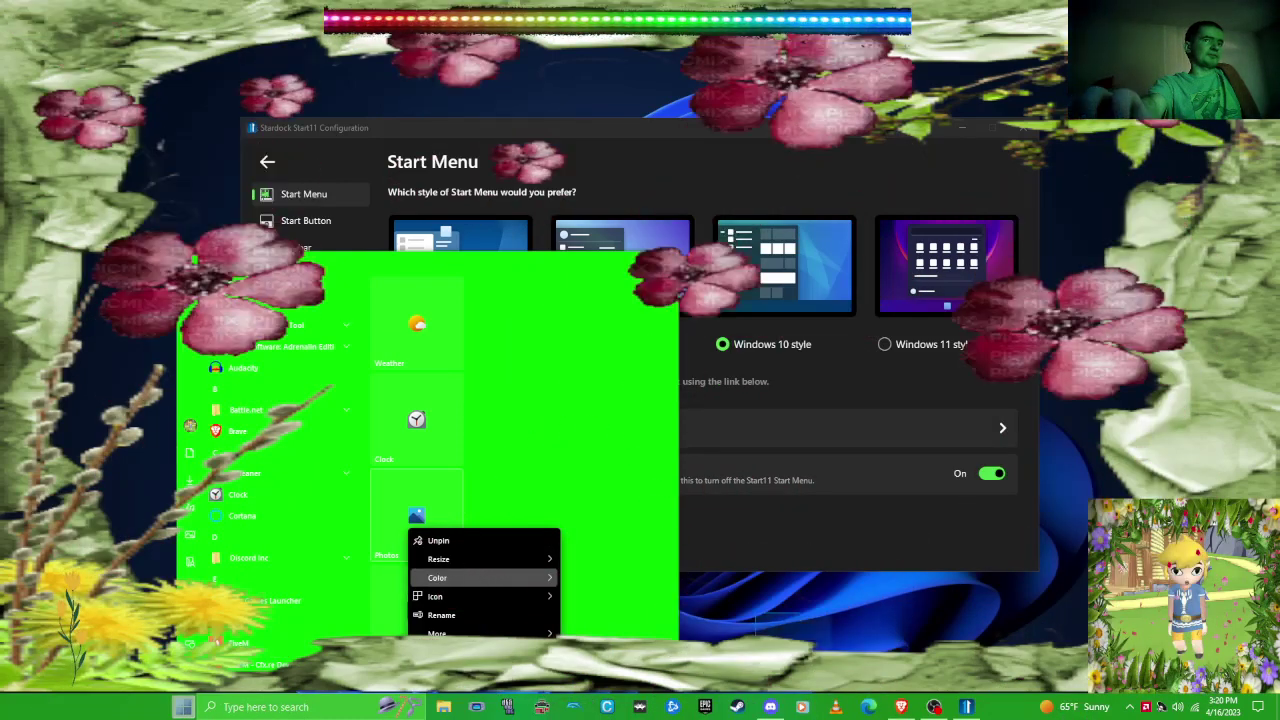
left_click(784, 465)
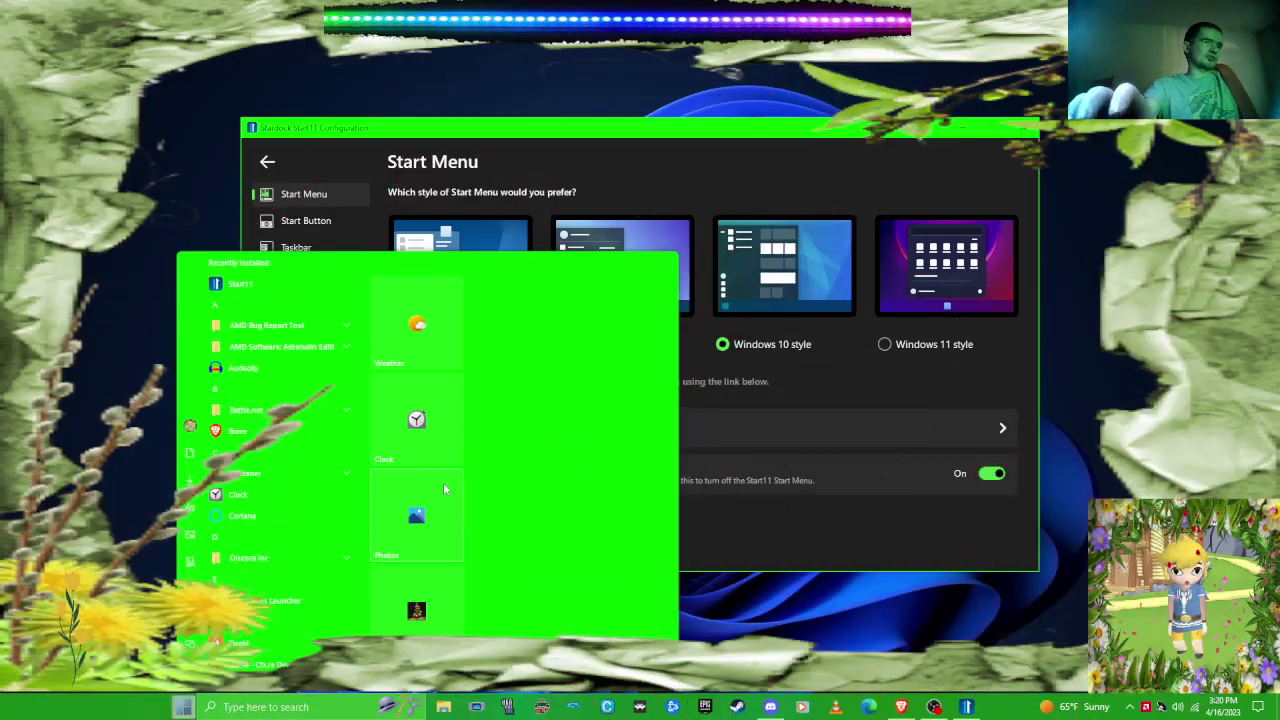
- Colour the Photos tile blue and the tile below it red
key("super")
left_click(186, 707)
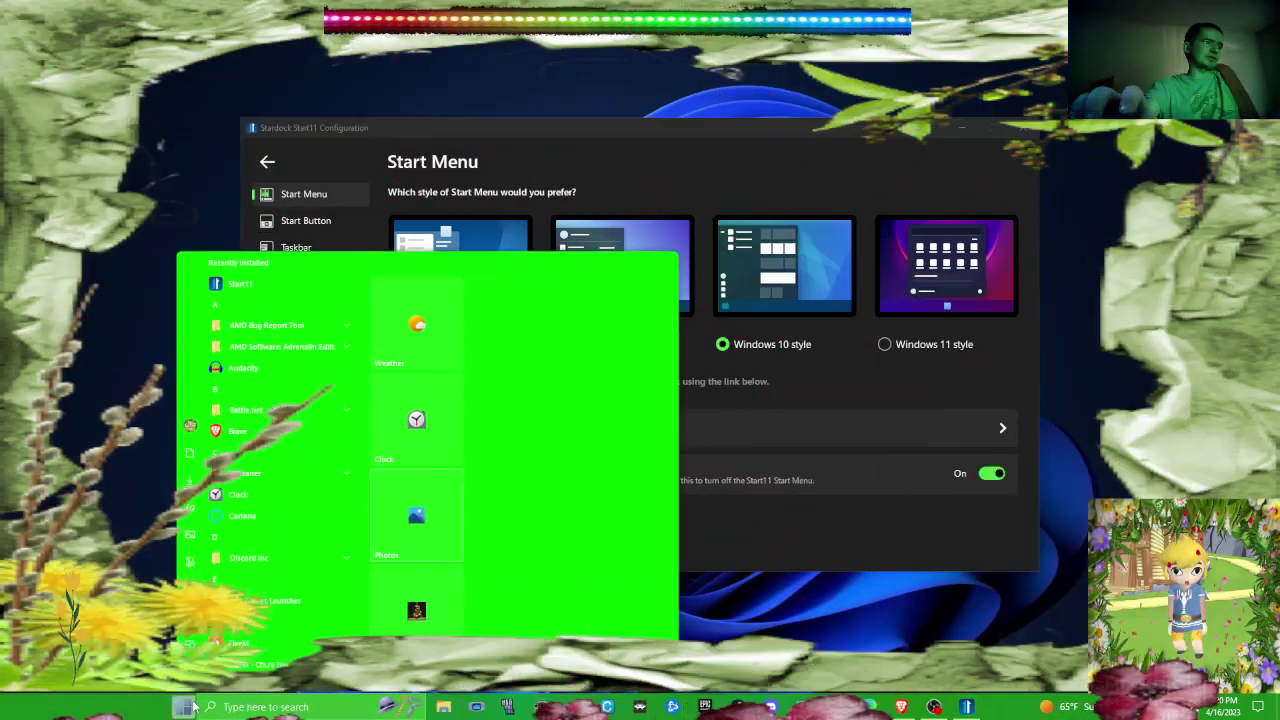
right_click(416, 516)
left_click(455, 549)
left_click(616, 562)
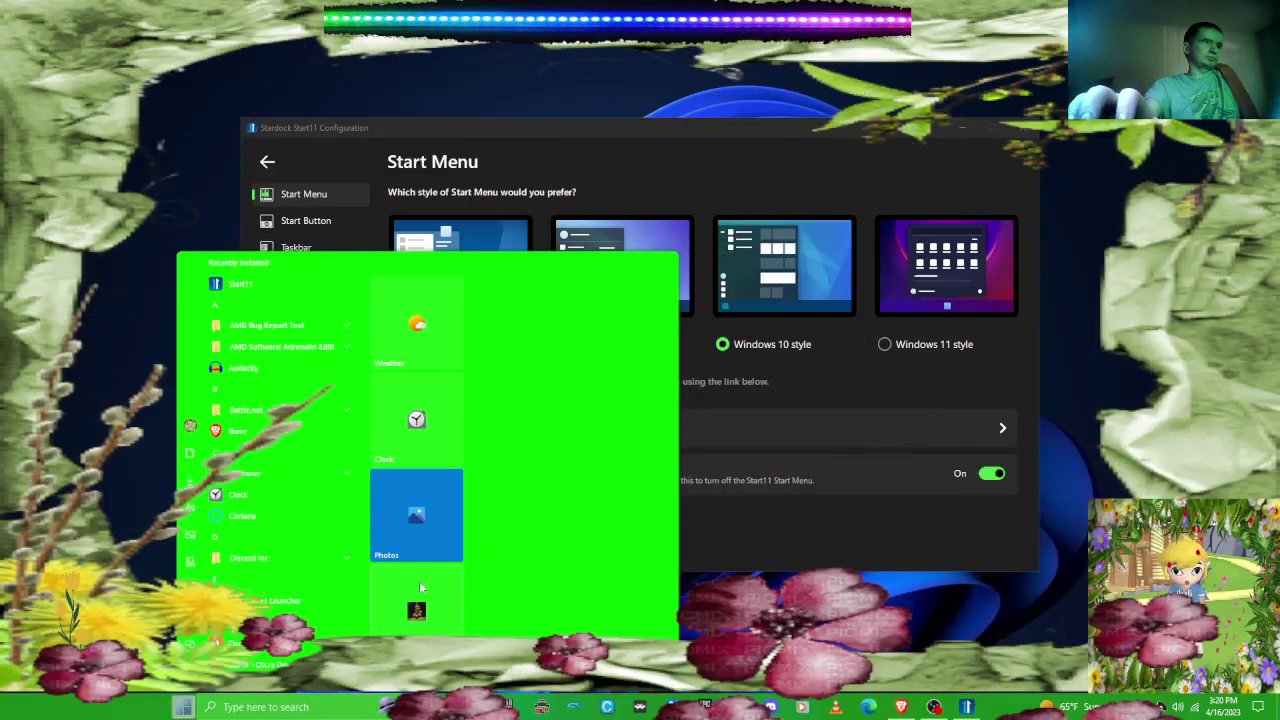
right_click(435, 605)
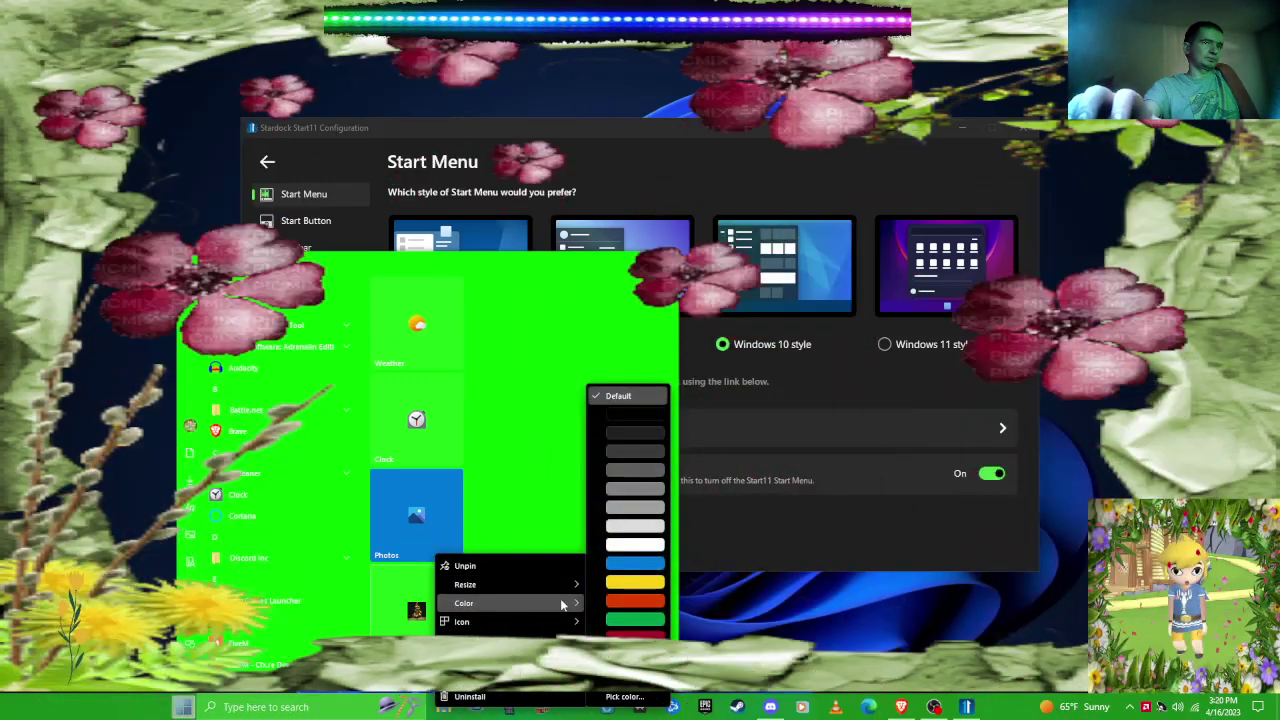
mouse_move(464, 603)
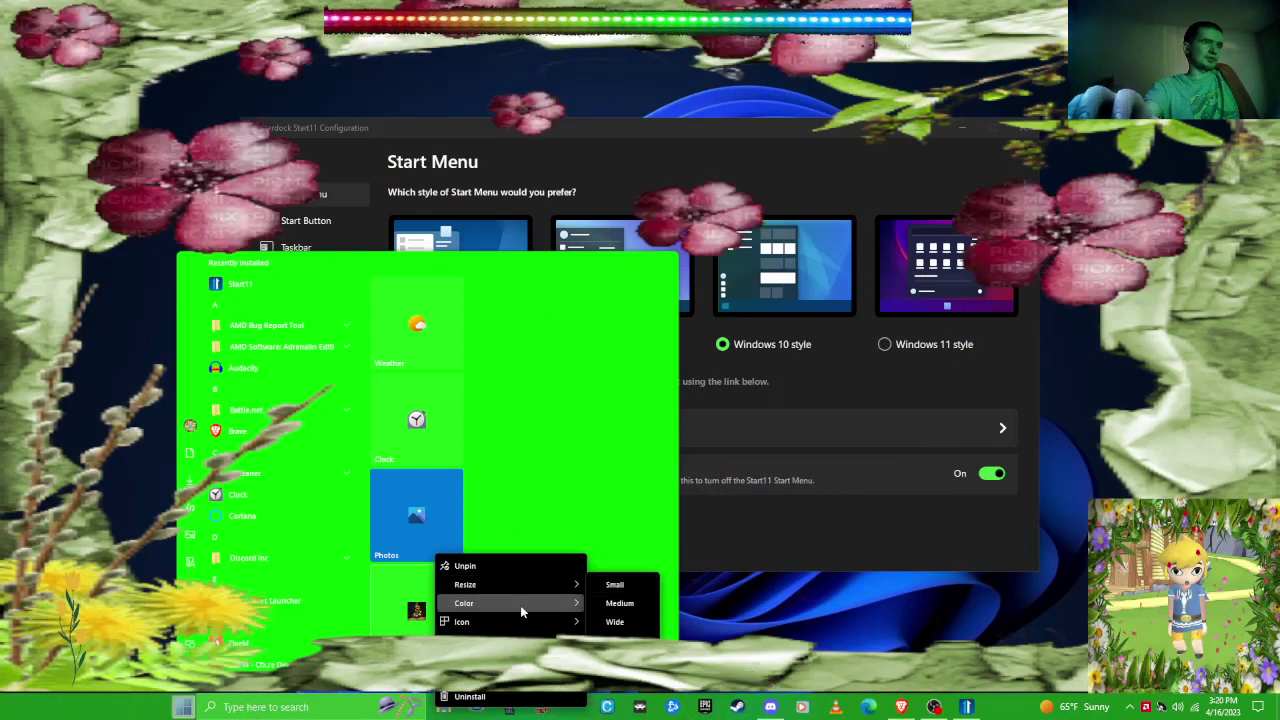
left_click(628, 592)
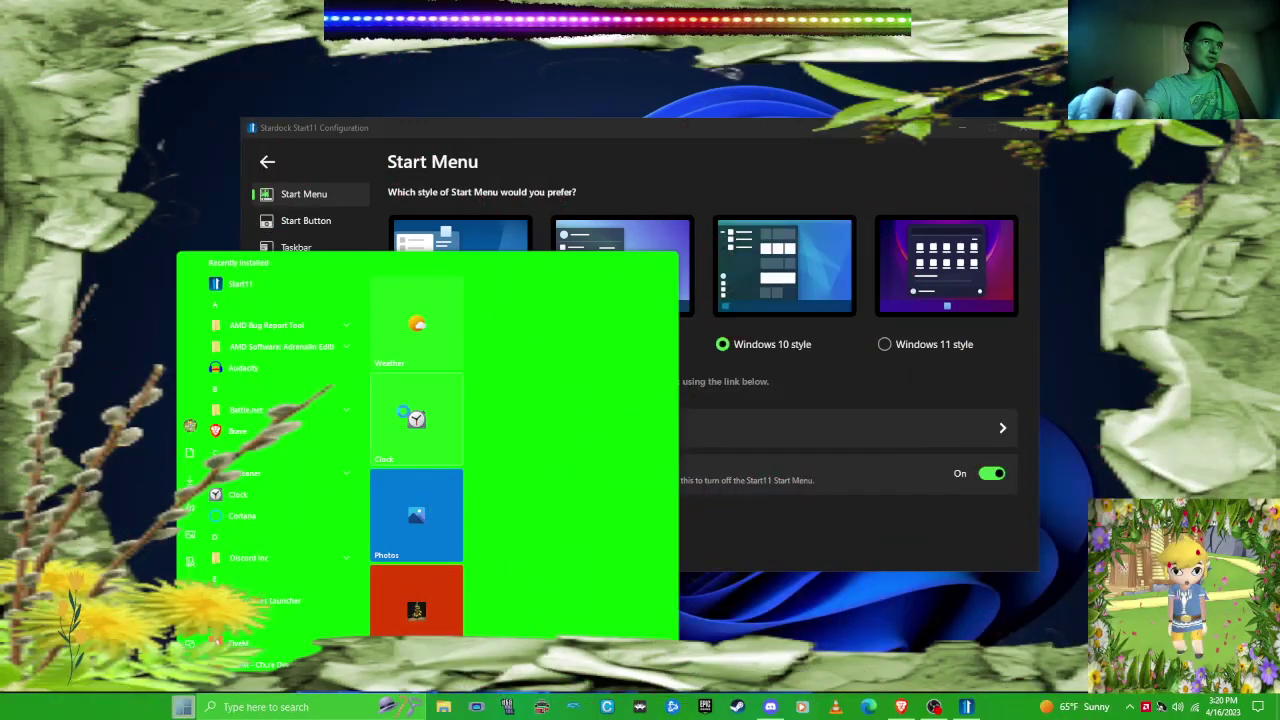
- Colour the Clock tile green after cancelling a custom tile image
right_click(409, 418)
mouse_move(478, 480)
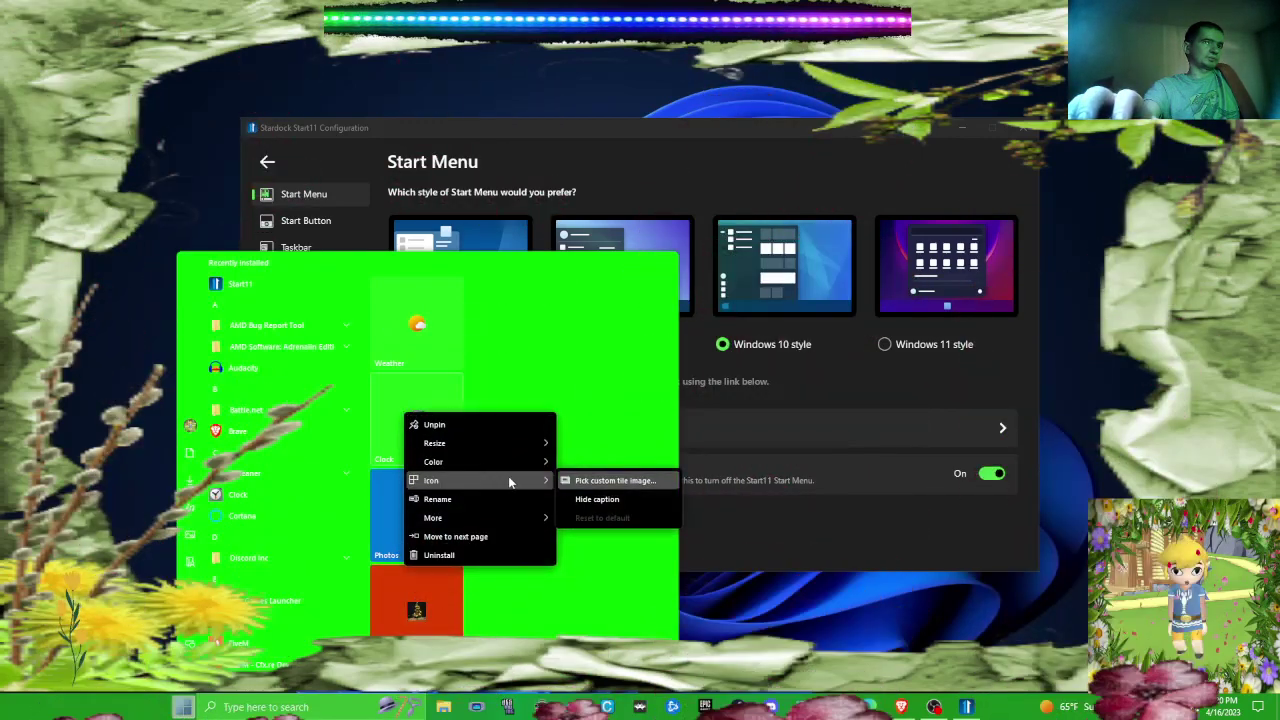
left_click(578, 481)
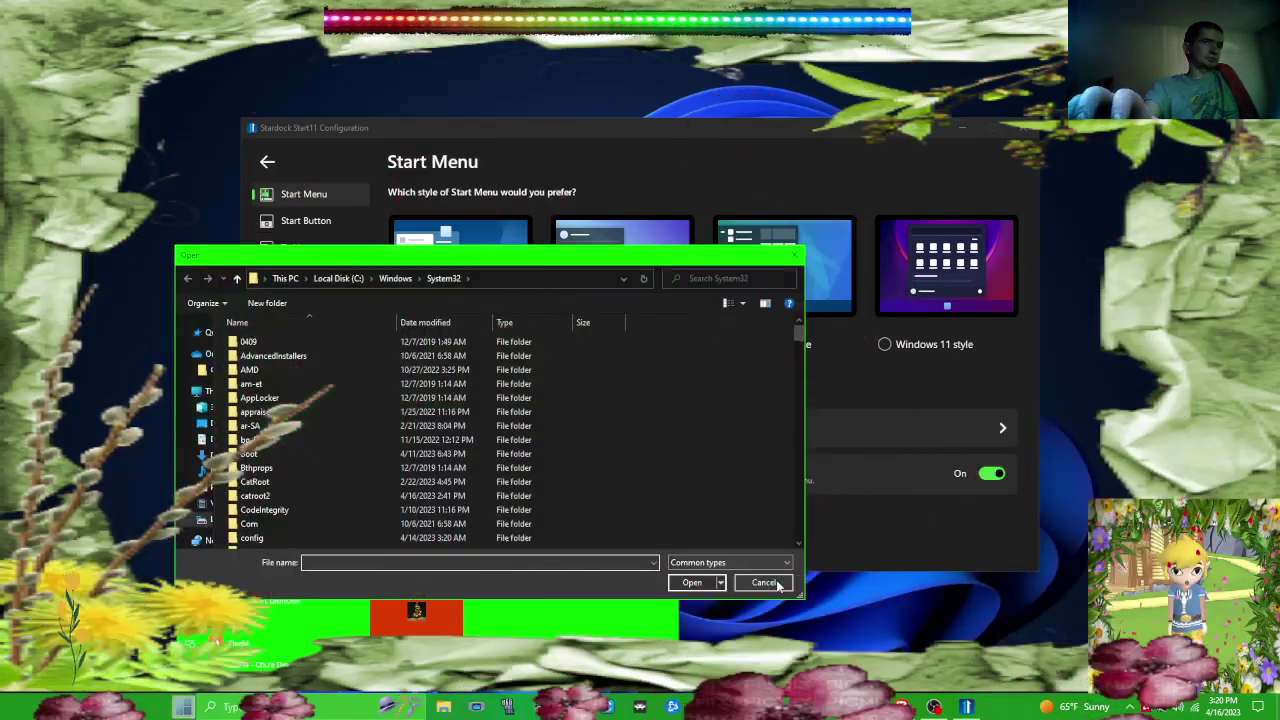
left_click(765, 583)
right_click(416, 420)
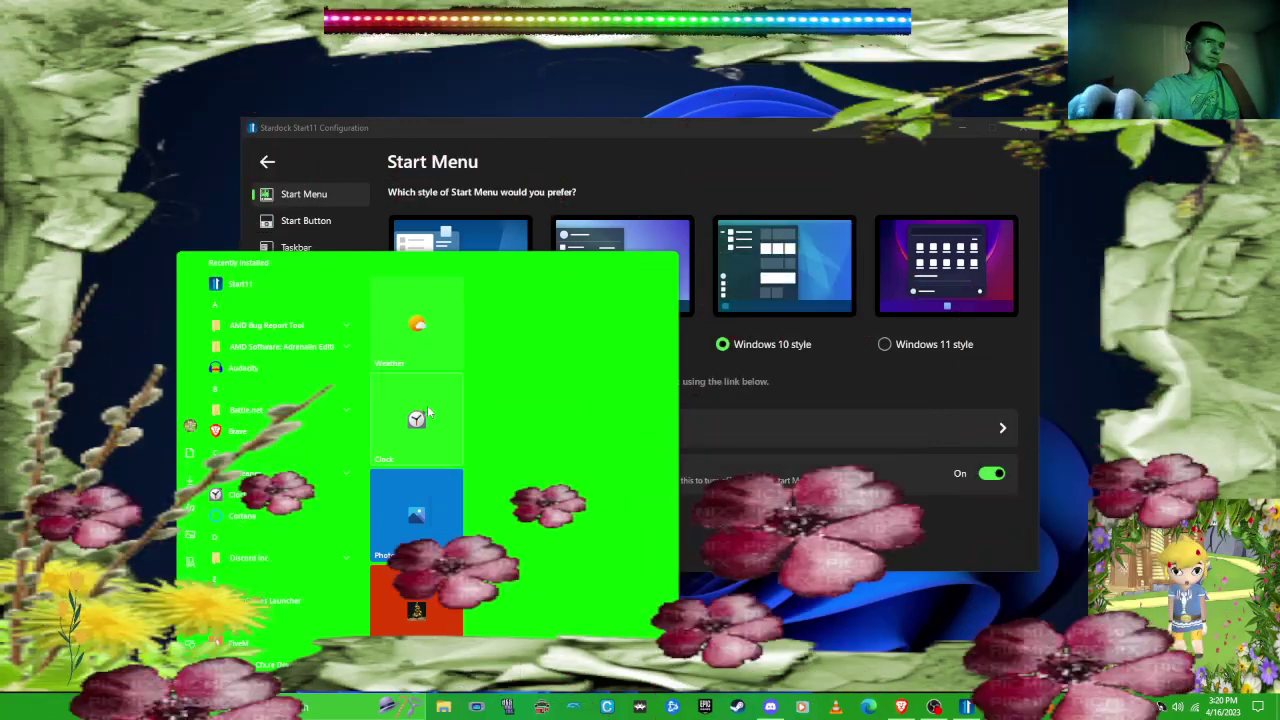
right_click(427, 405)
mouse_move(457, 456)
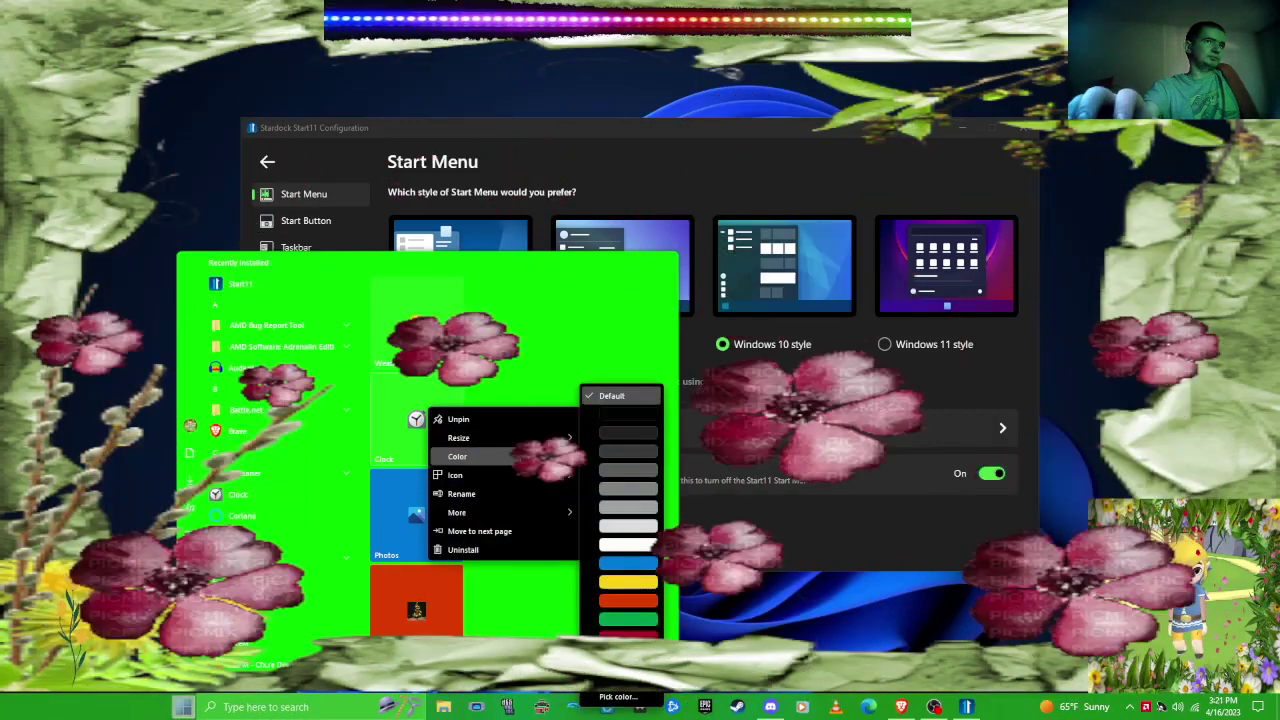
left_click(628, 620)
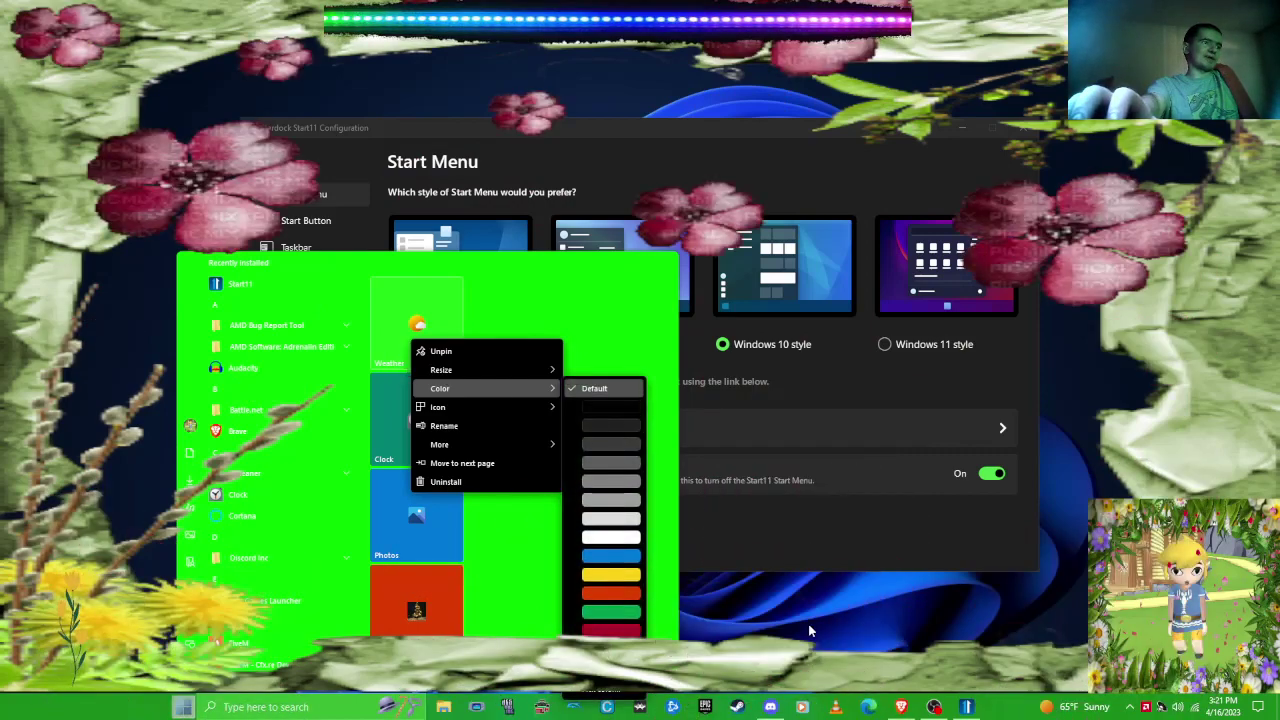
left_click(624, 517)
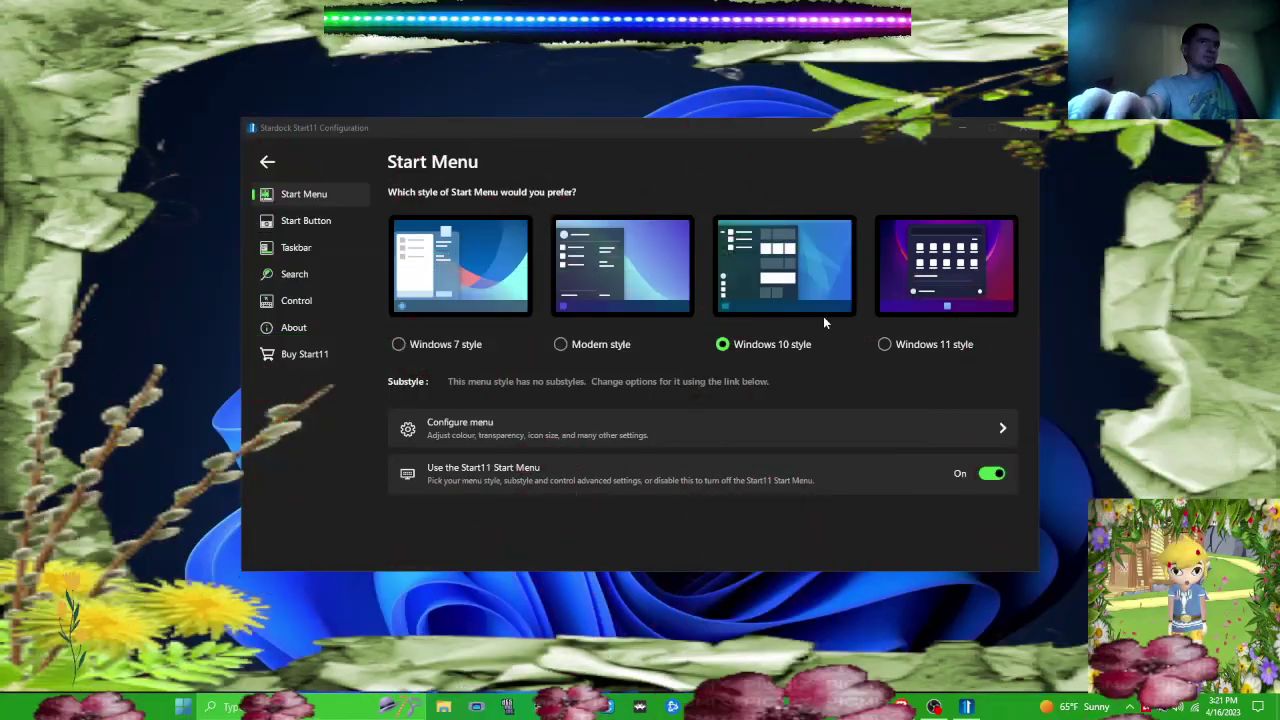
- Switch to Windows 11 style, preview it, and view its menu configuration settings
left_click(885, 344)
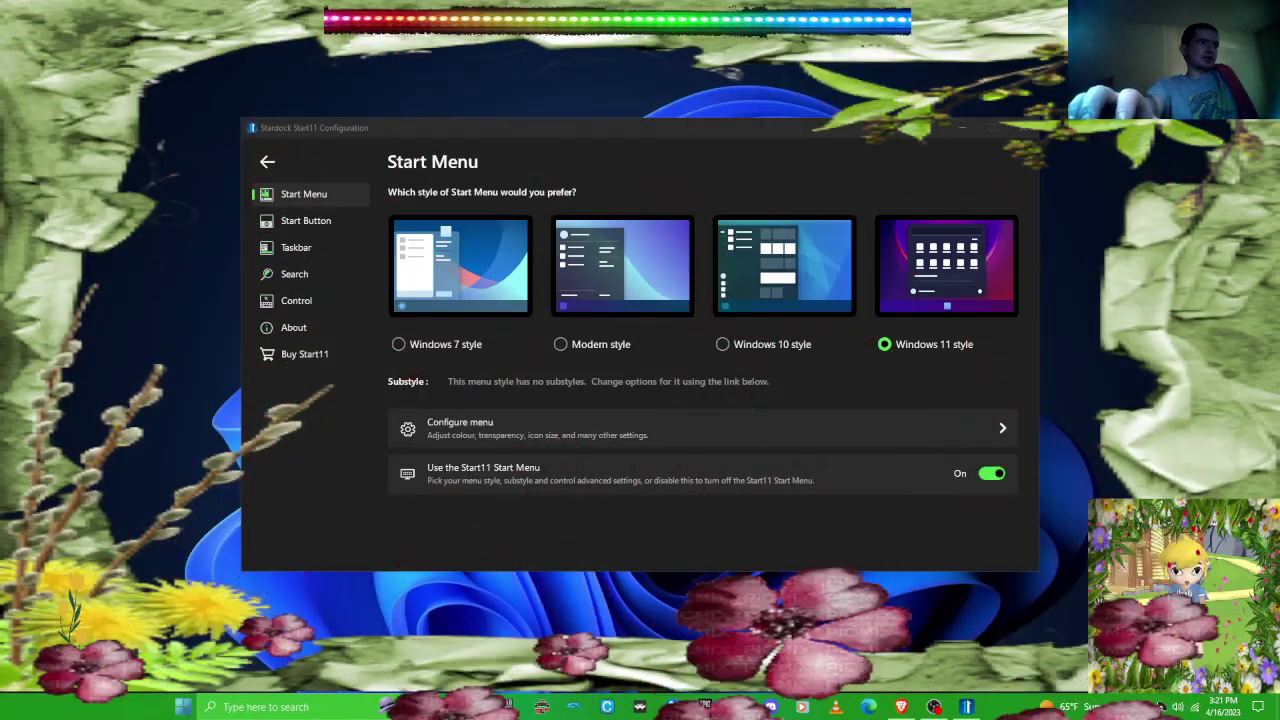
left_click(185, 706)
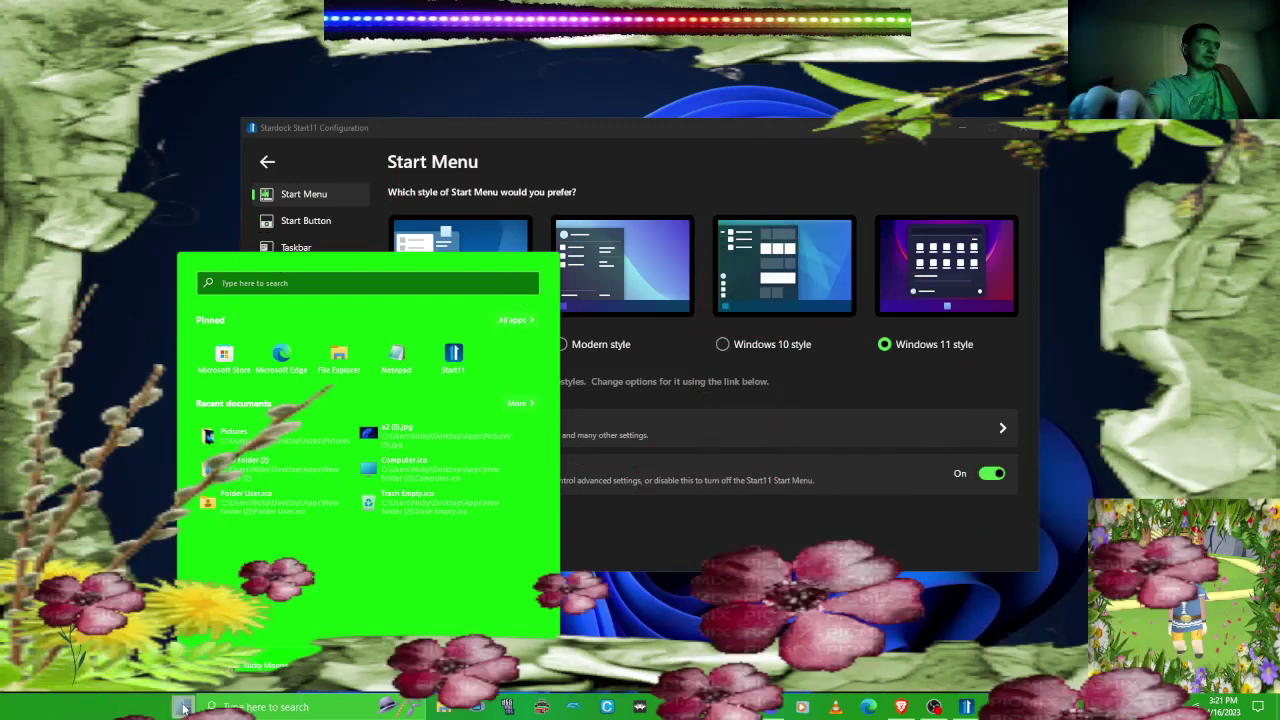
left_click(185, 706)
left_click(475, 432)
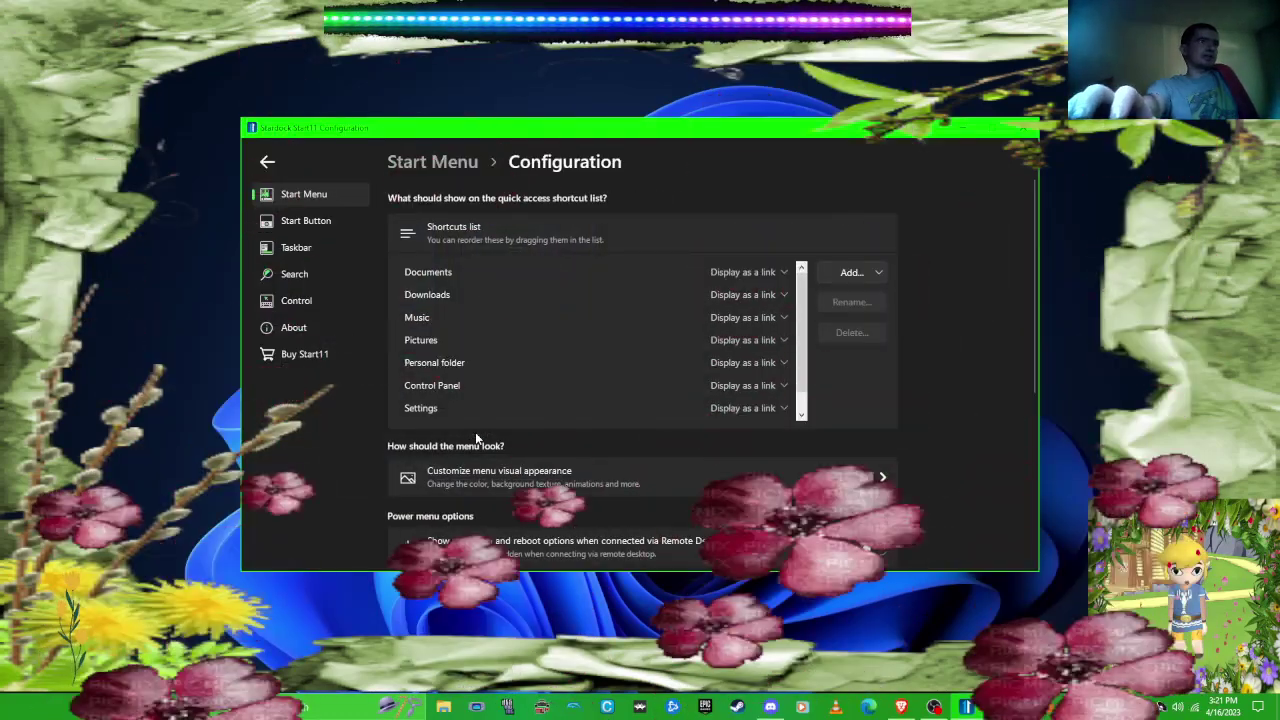
left_click(752, 272)
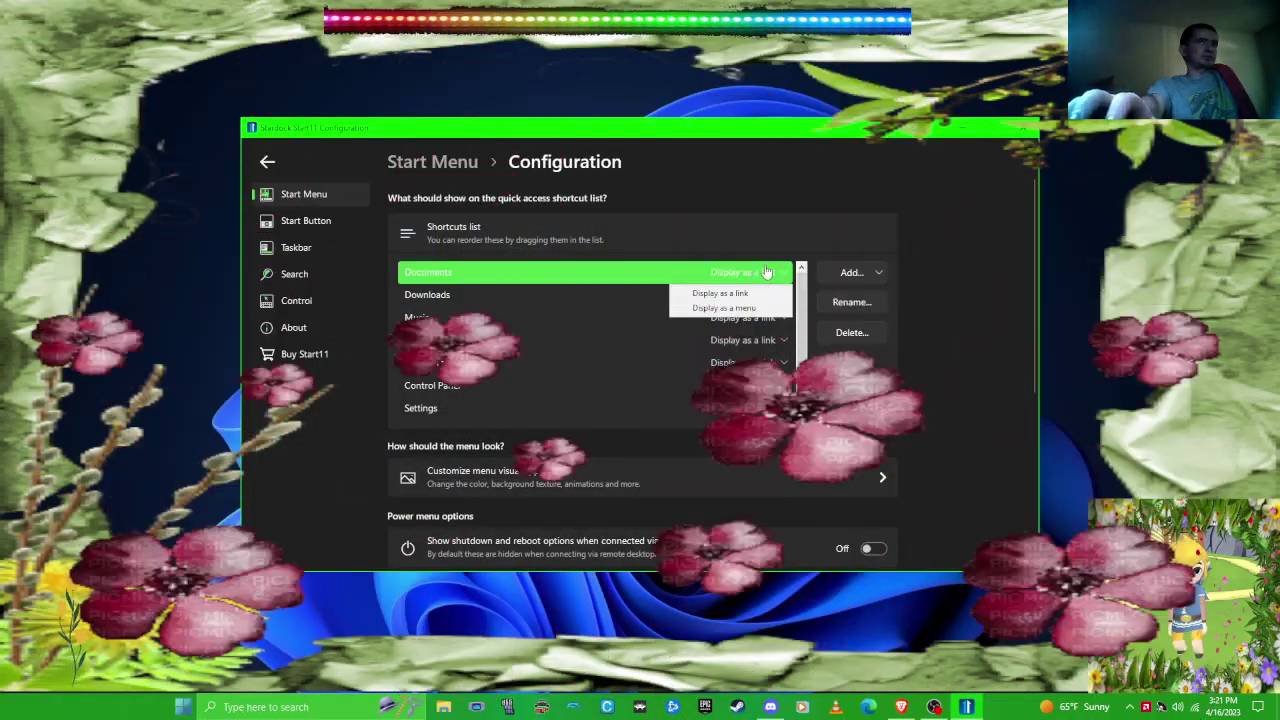
left_click(955, 410)
scroll(955, 410, "down", 3)
- Set the menu's visual effects offset from the taskbar to Always, and preview it
left_click(583, 310)
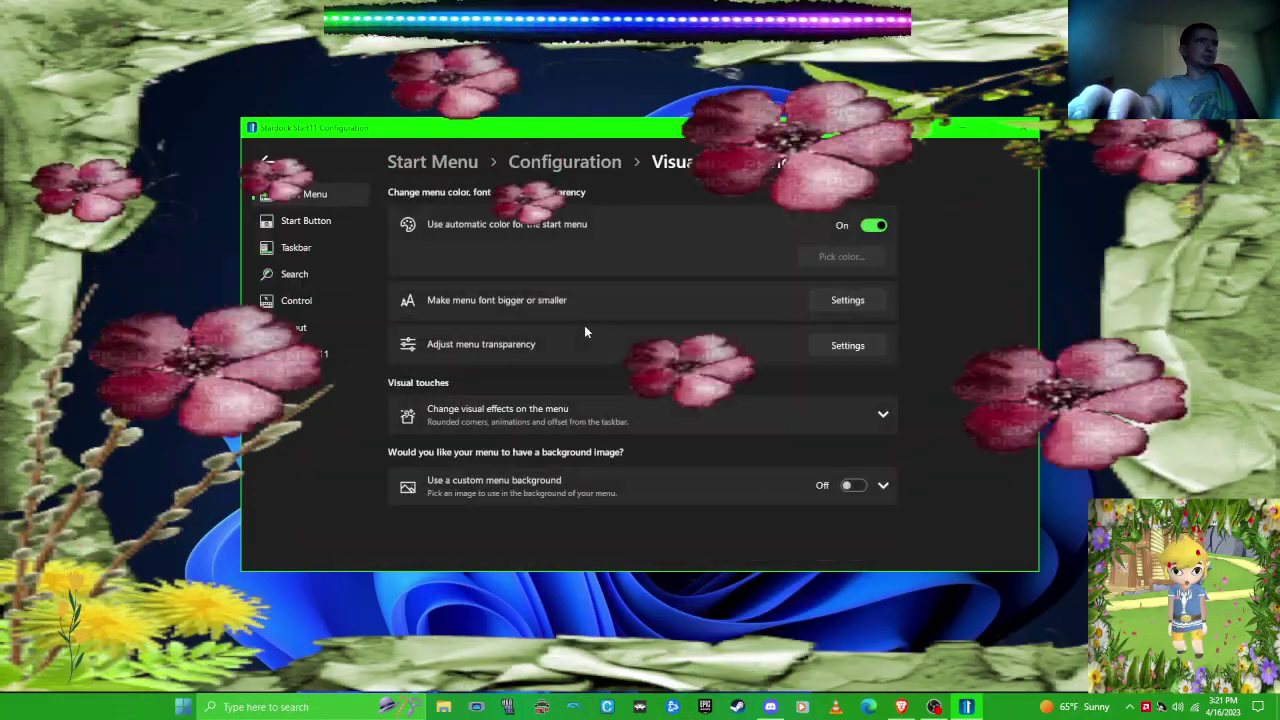
left_click(847, 300)
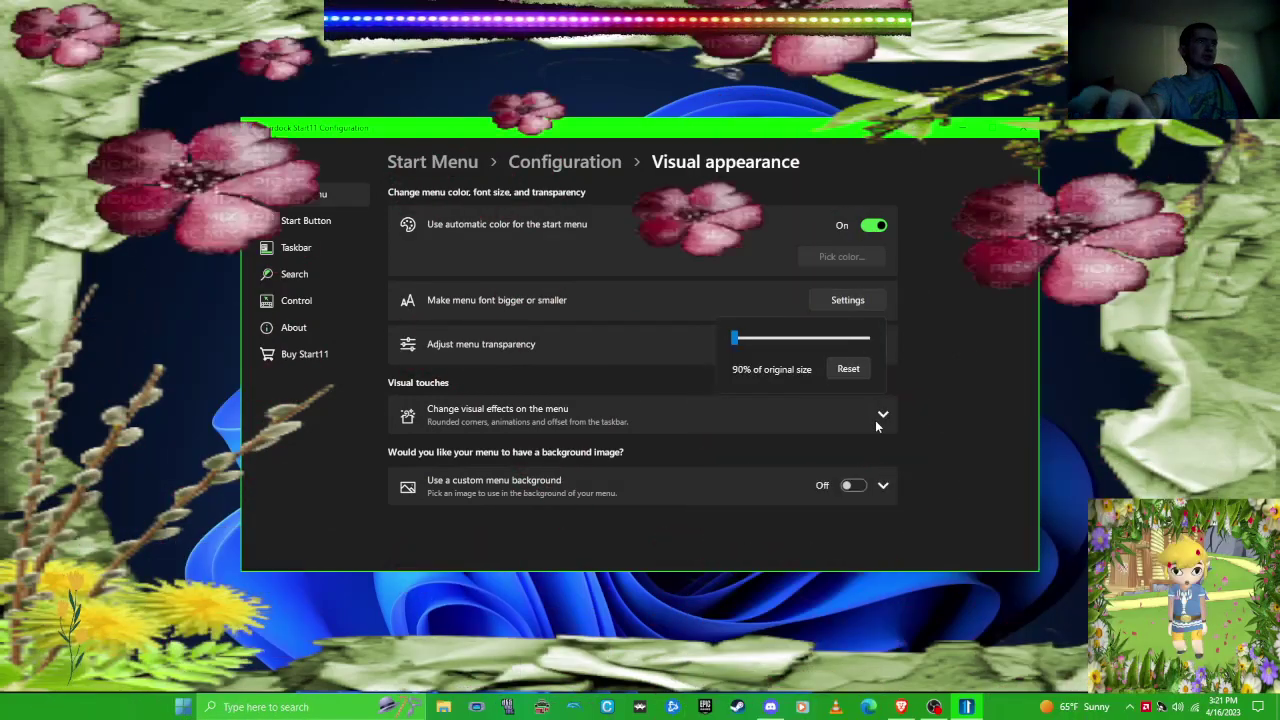
left_click(882, 414)
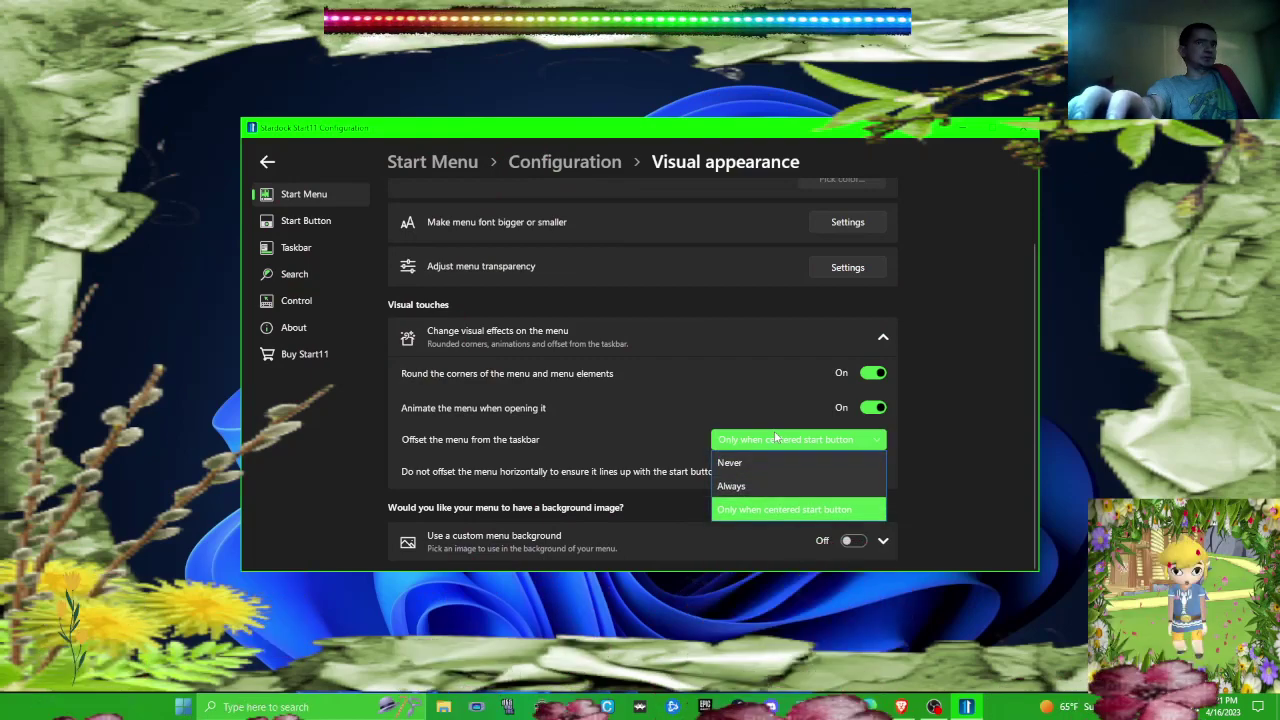
left_click(731, 486)
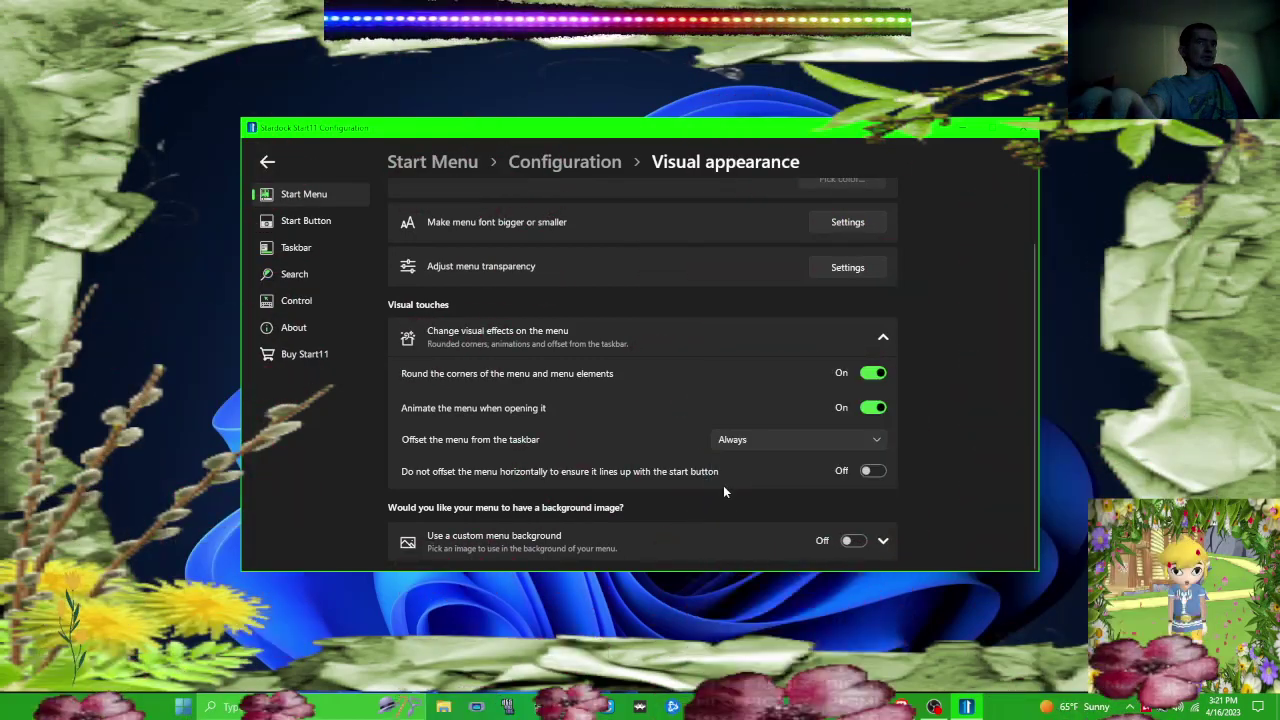
left_click(184, 707)
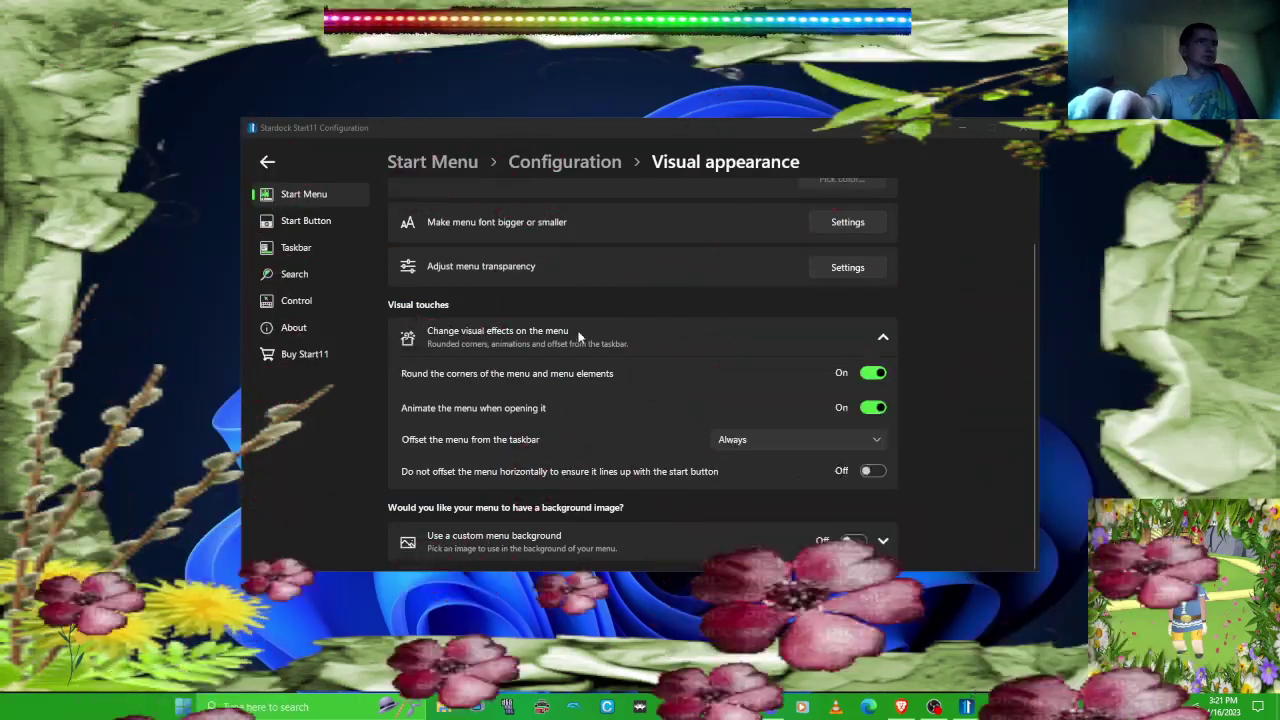
scroll(588, 405, "up", 2)
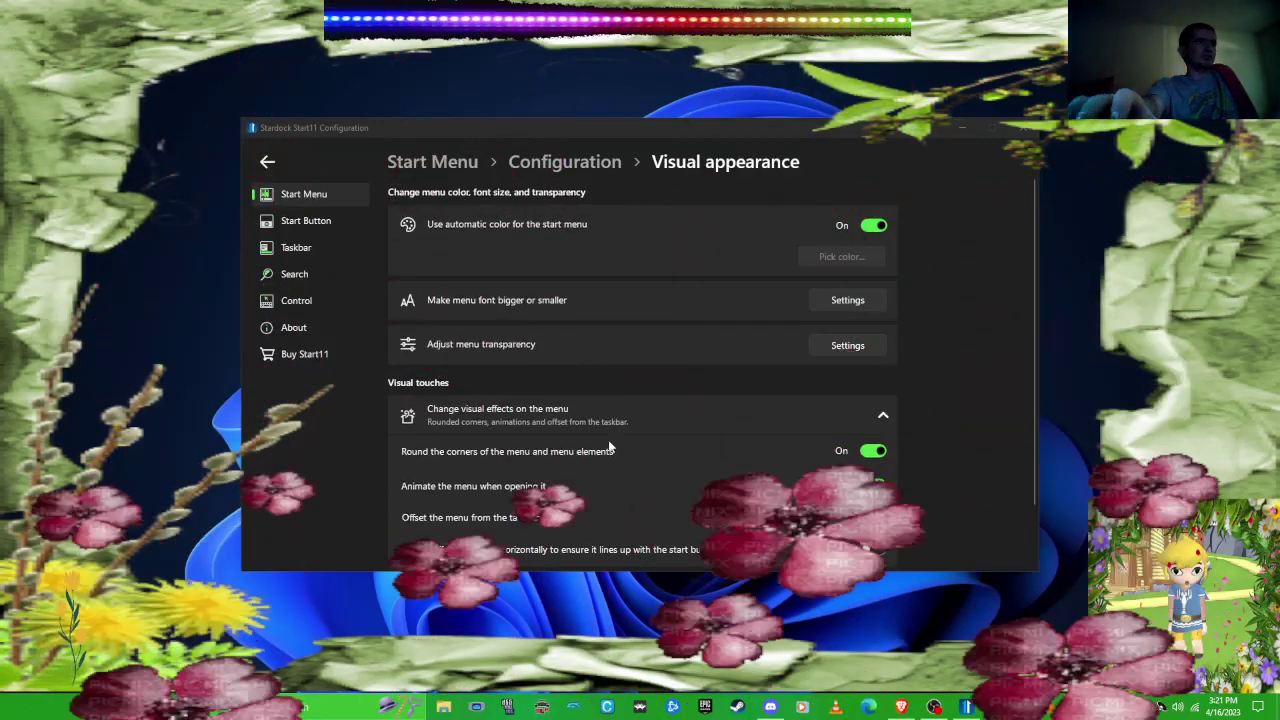
- Set the menu transparency to 100% solid and preview the opaque menu
left_click(847, 345)
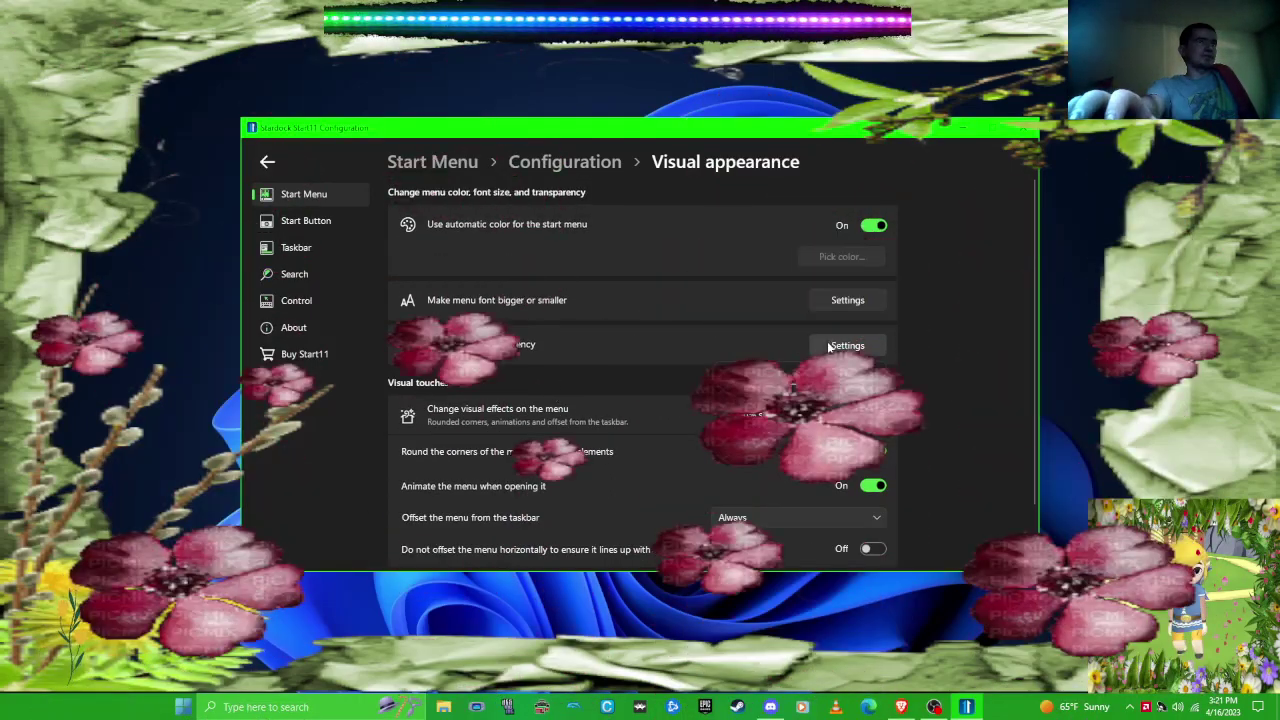
left_click(943, 387)
left_click(186, 709)
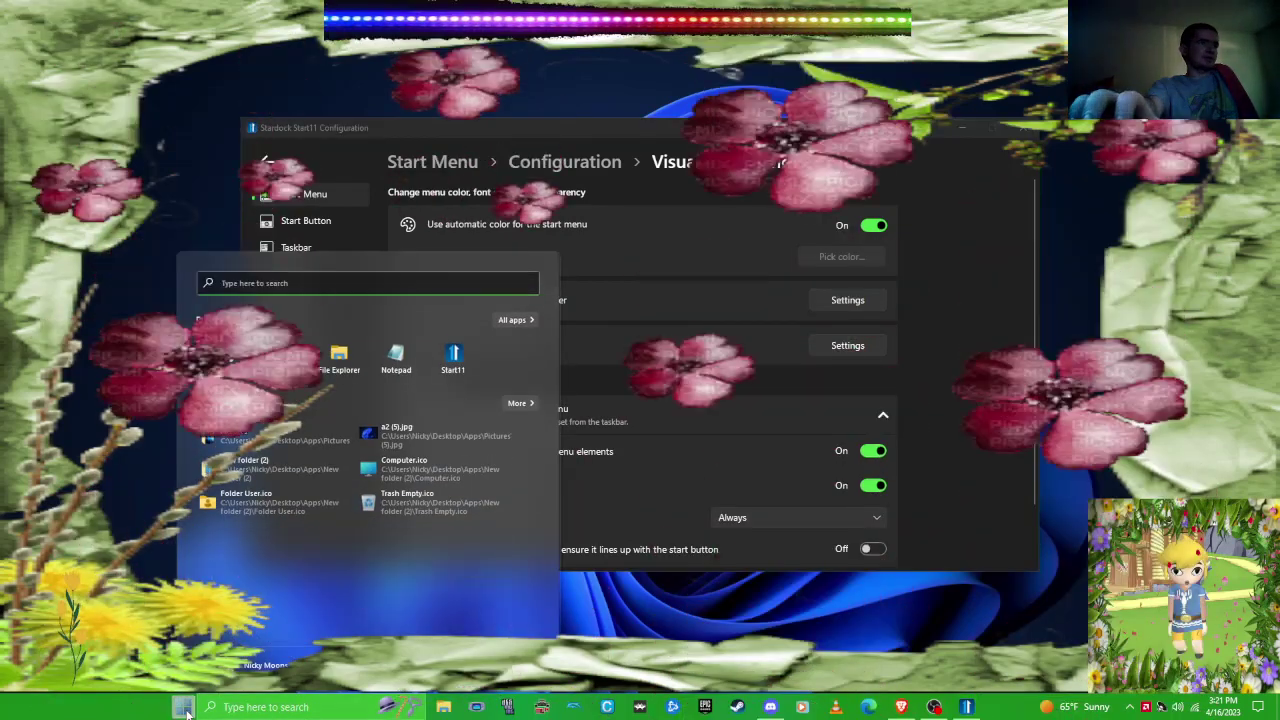
left_click(881, 409)
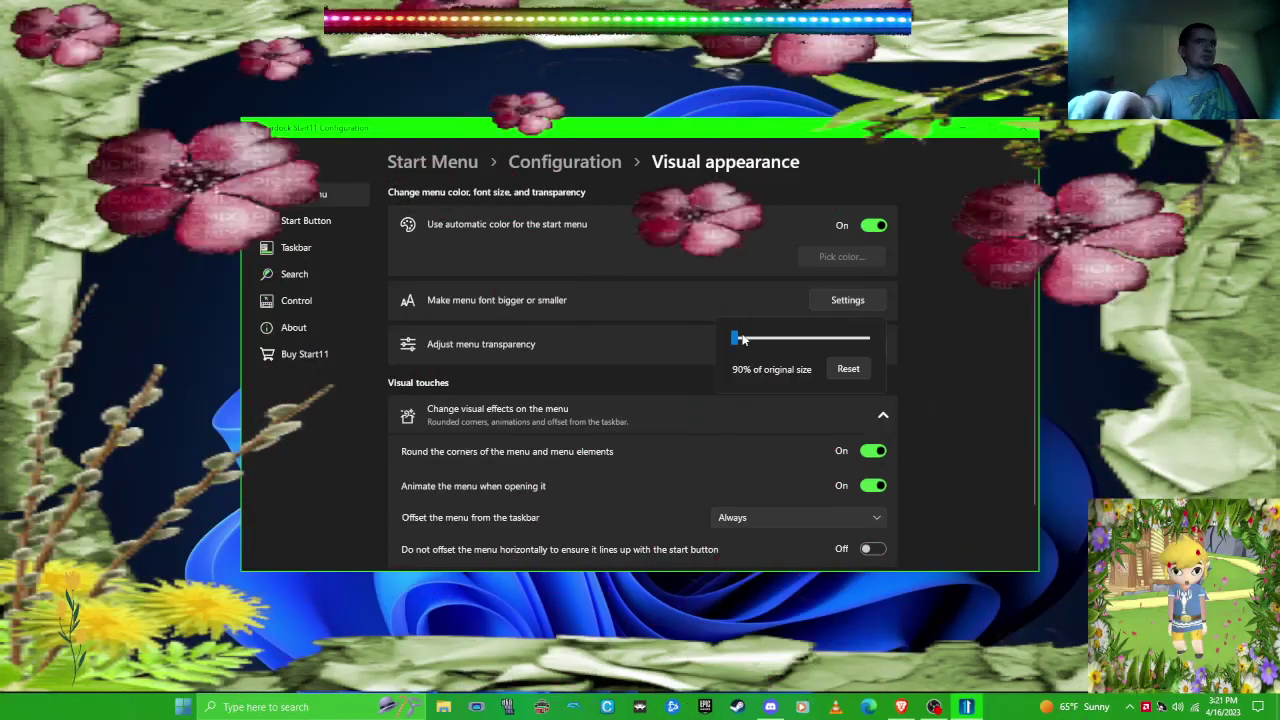
left_click(904, 342)
left_click(847, 345)
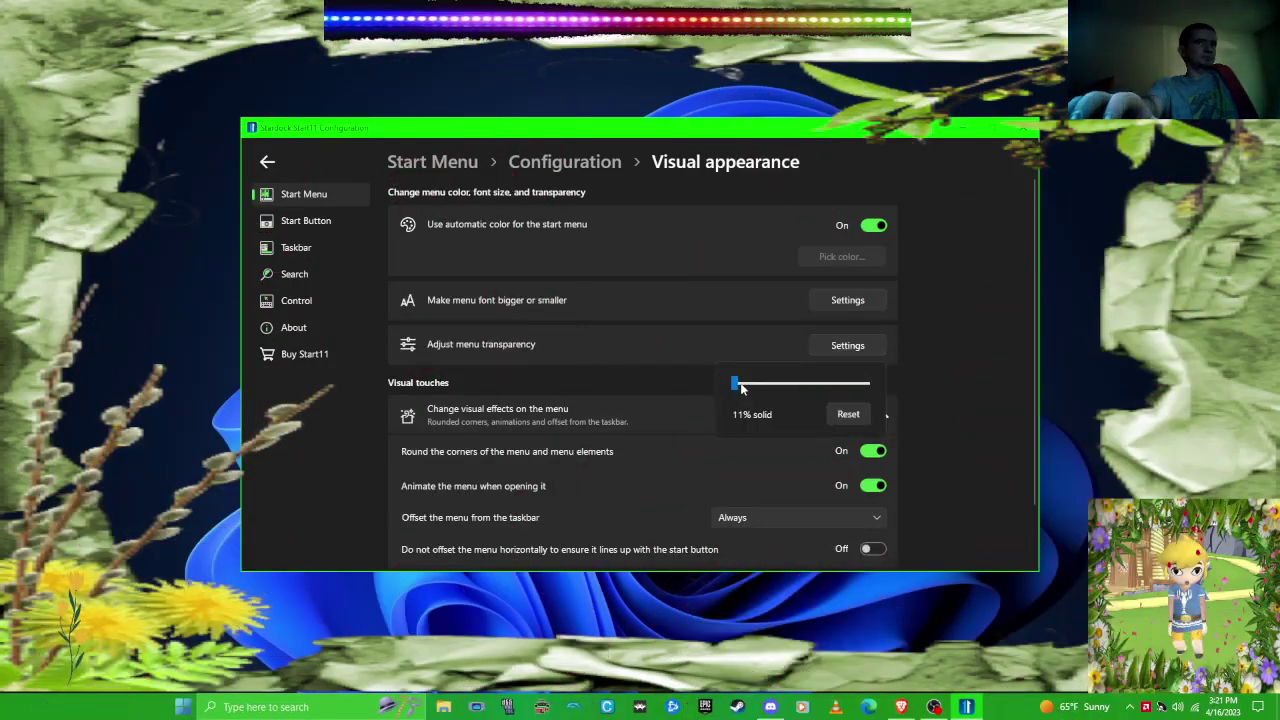
left_click_drag(740, 385, 936, 389)
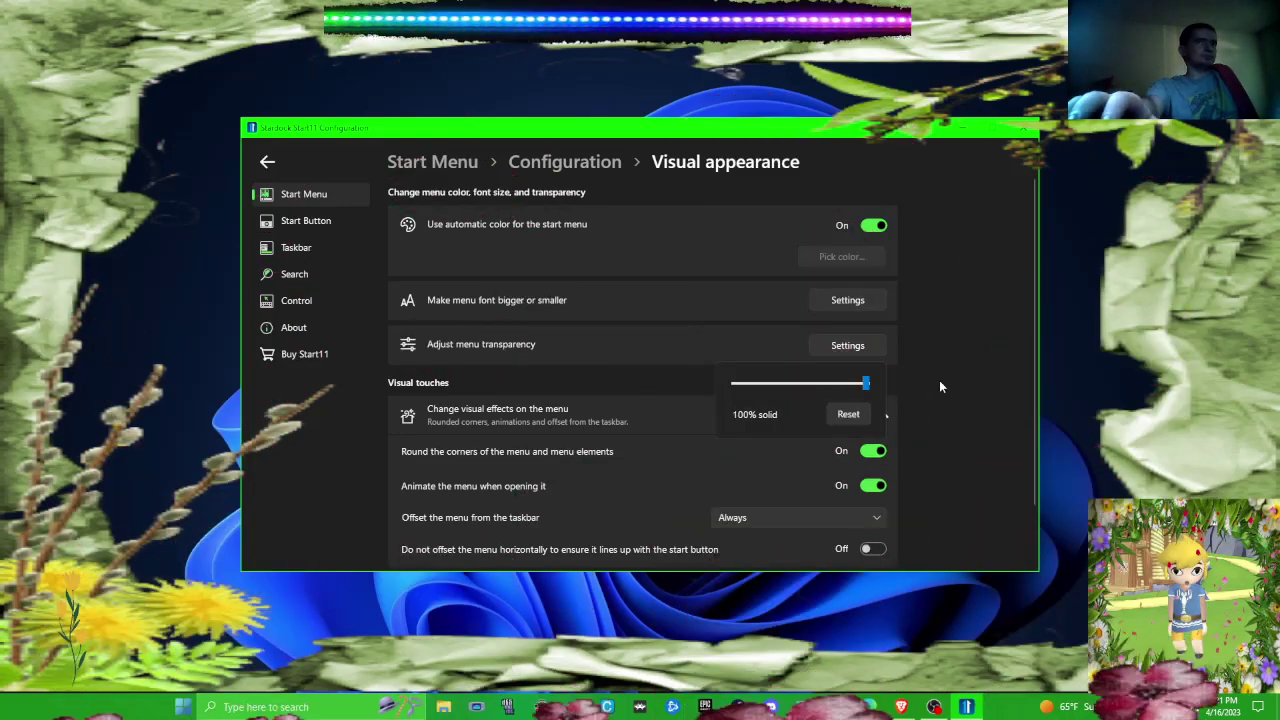
left_click(939, 380)
left_click(185, 707)
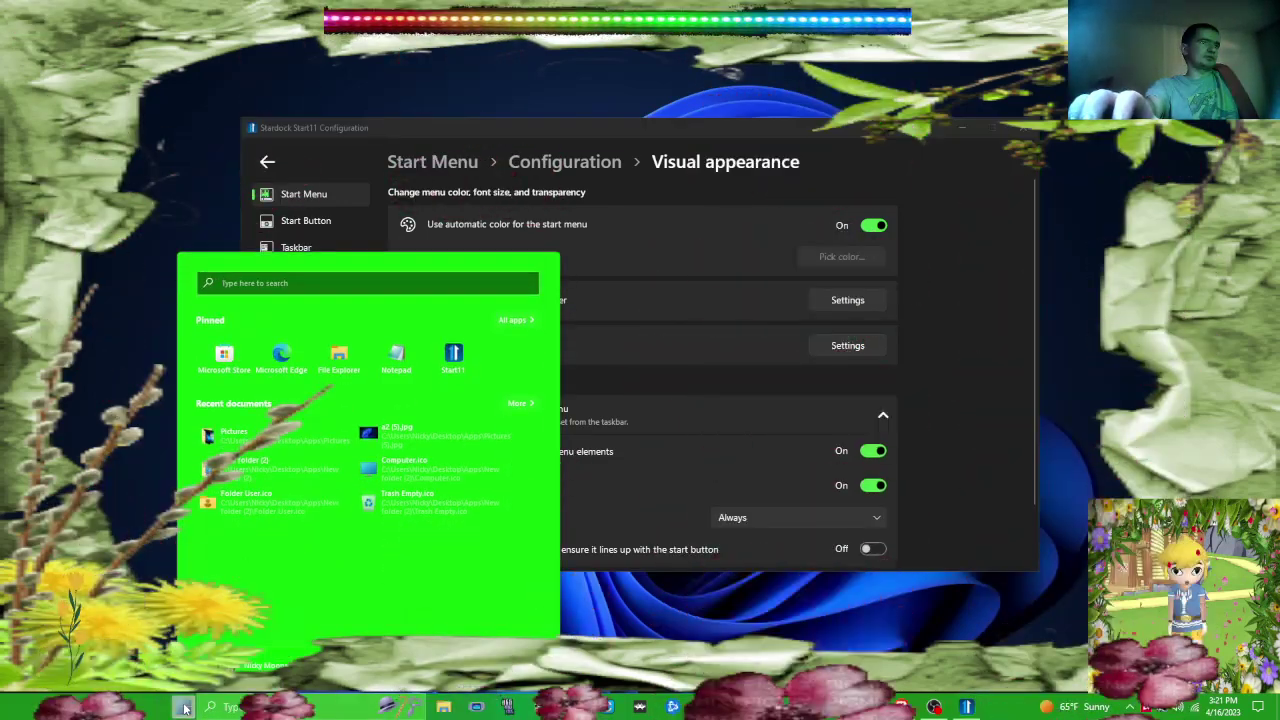
left_click(185, 707)
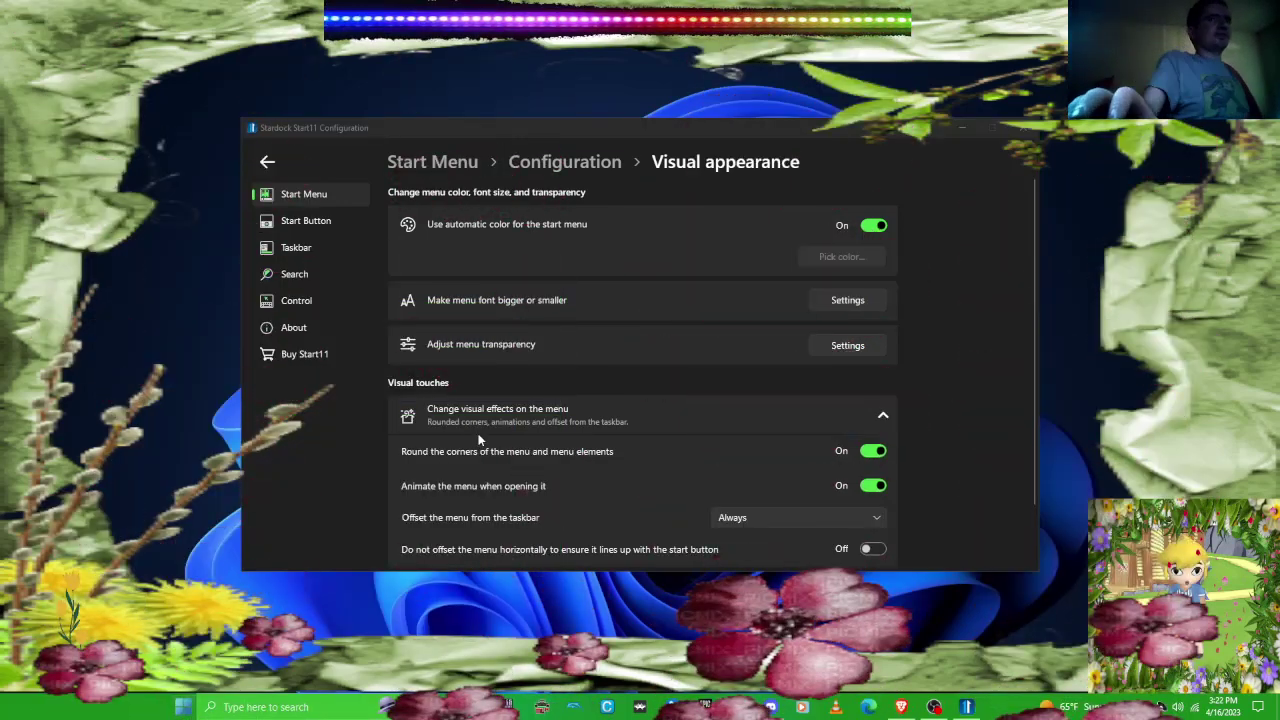
- On the Start Button page, preview Left aligned and centered-in-taskbar alignments
left_click(305, 220)
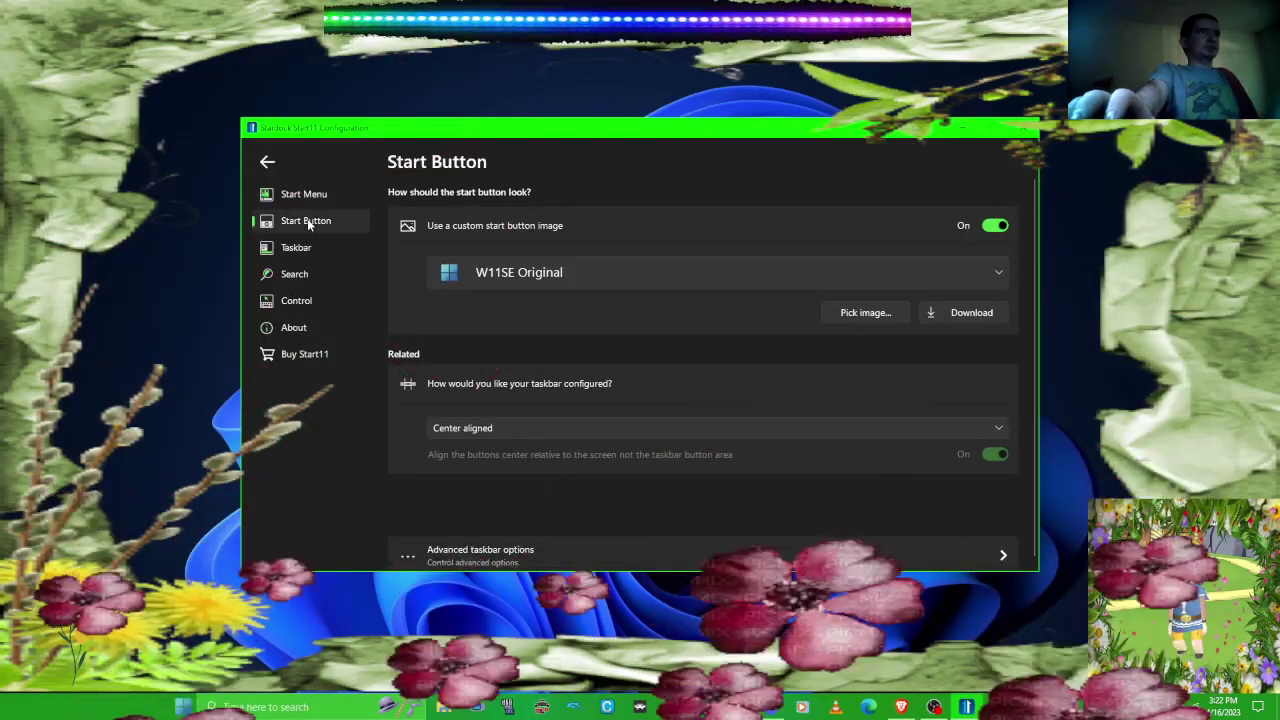
left_click(583, 428)
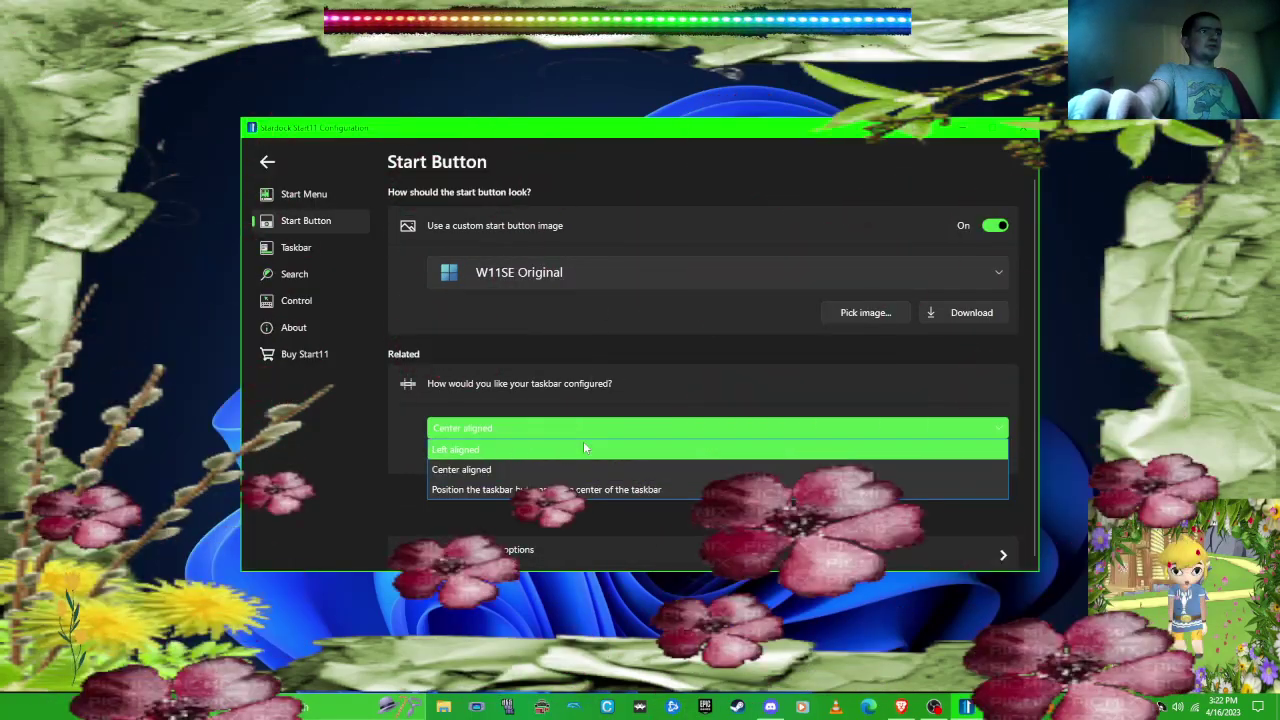
left_click(583, 441)
key("super")
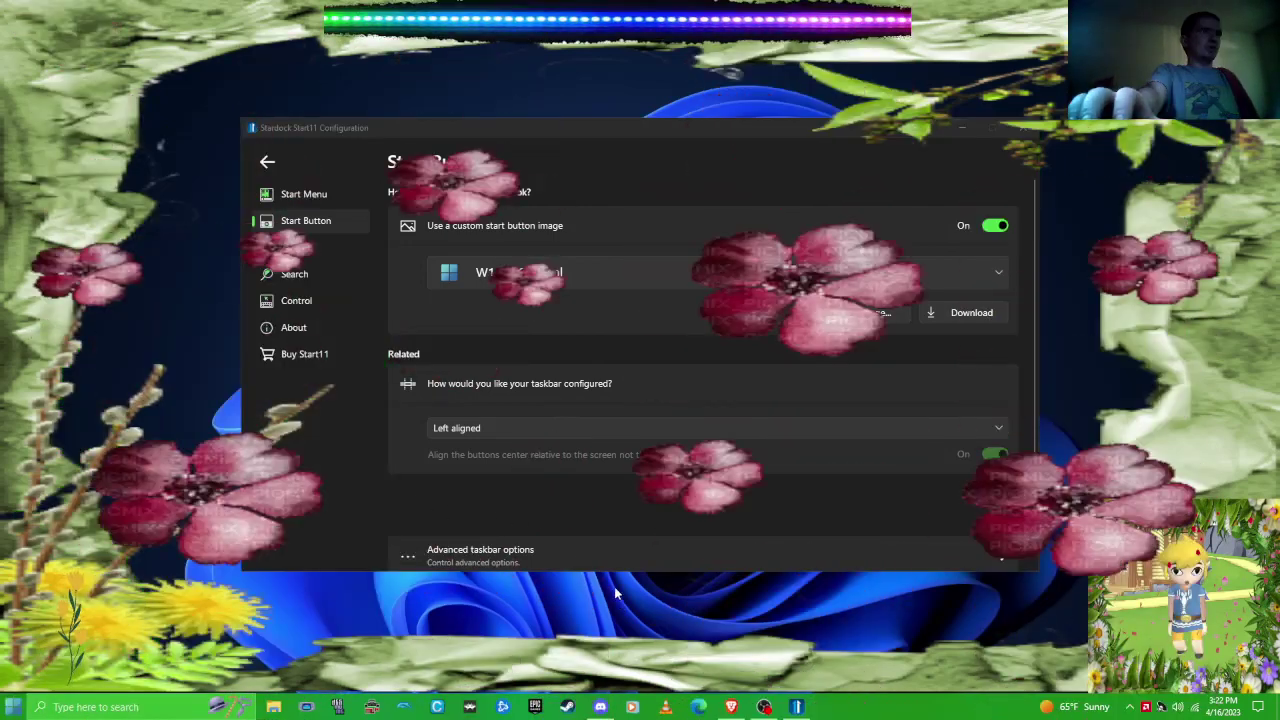
left_click(562, 427)
left_click(548, 490)
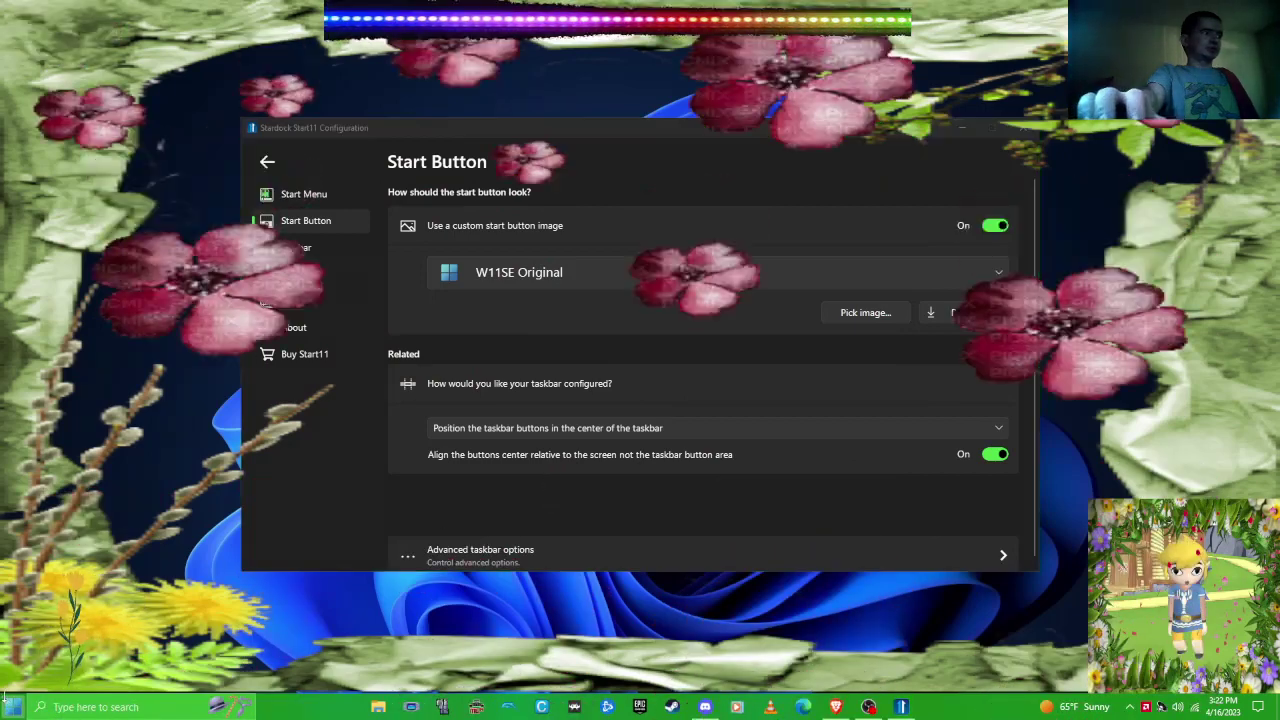
key("super")
key("super")
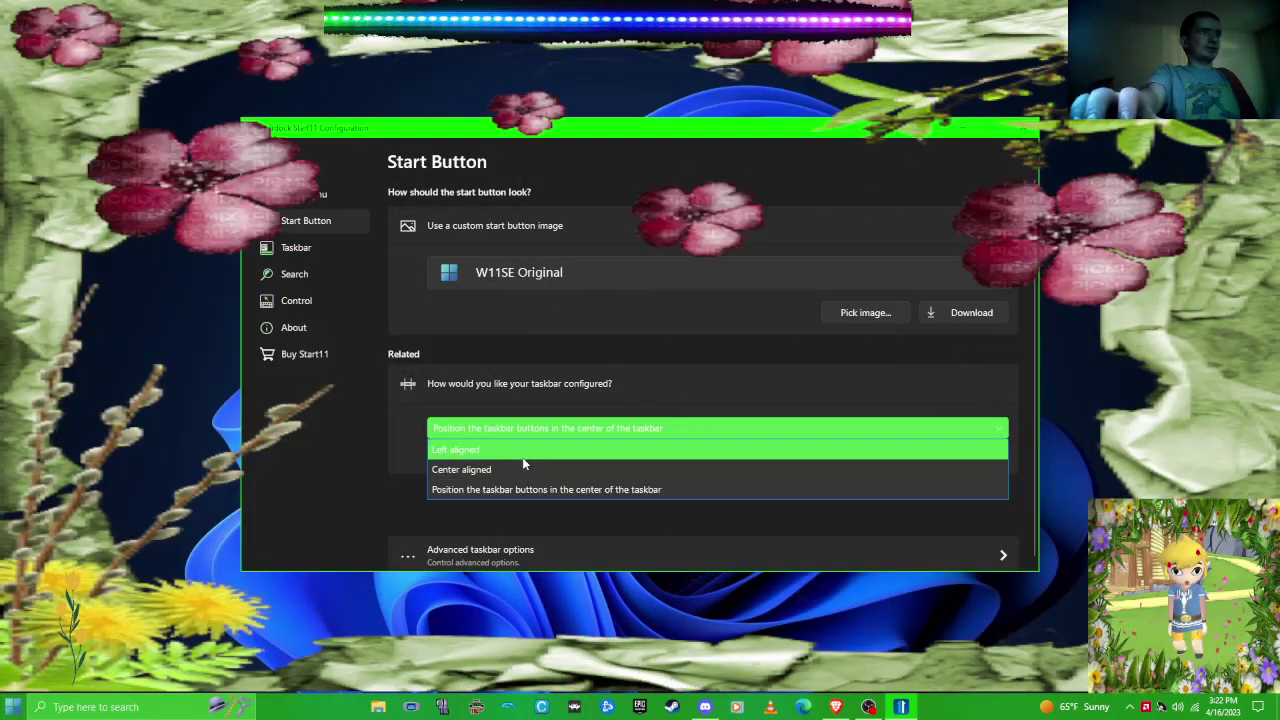
- Set the taskbar alignment back to Center aligned
left_click(522, 468)
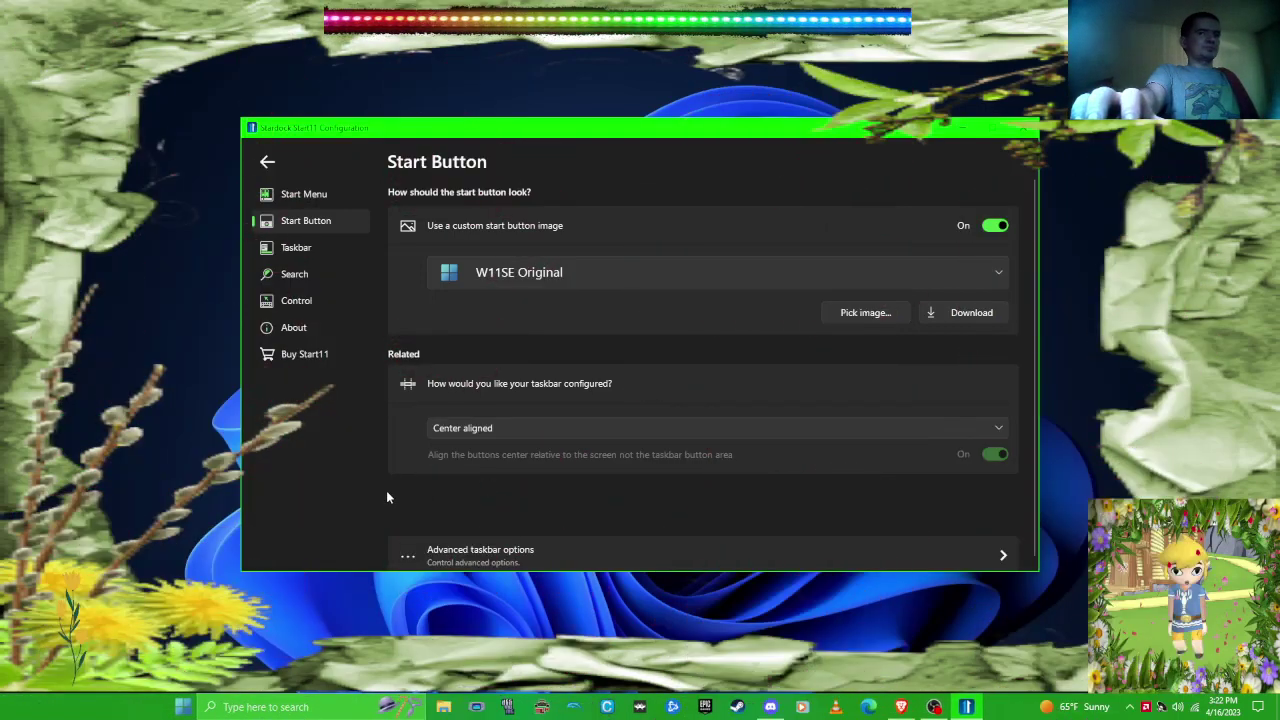
scroll(921, 425, "up", 1)
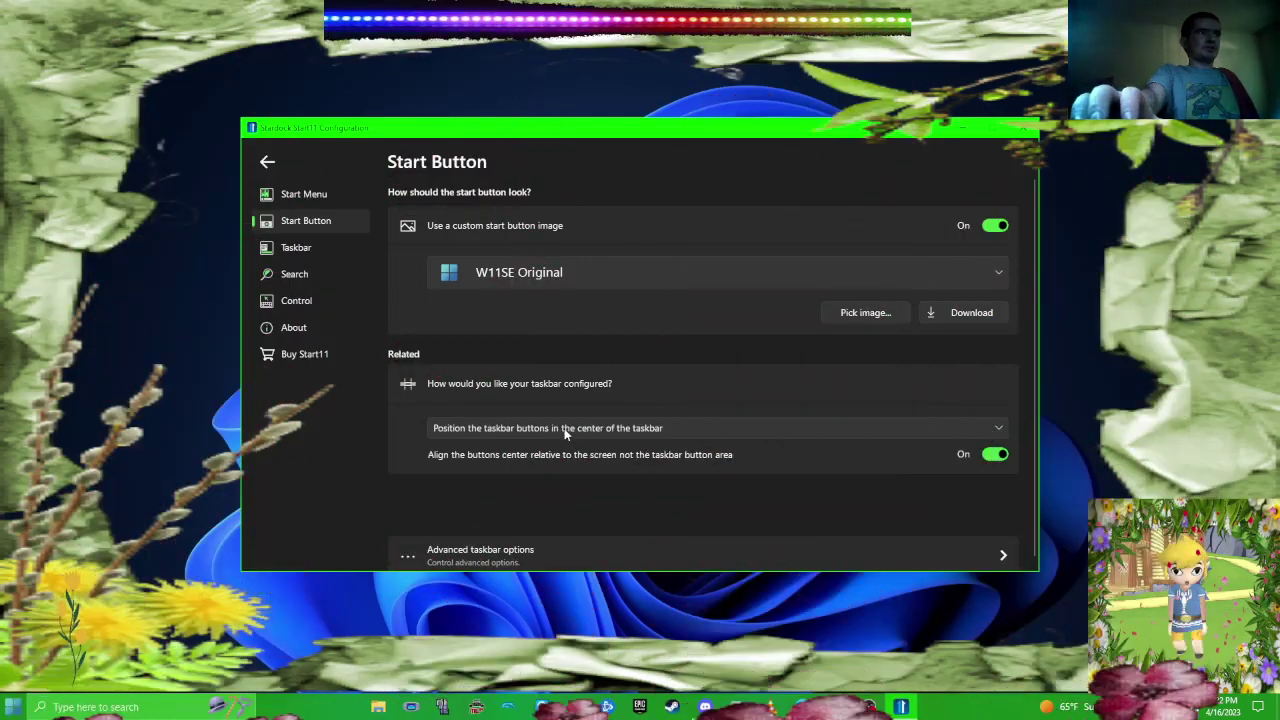
left_click(557, 432)
left_click(470, 468)
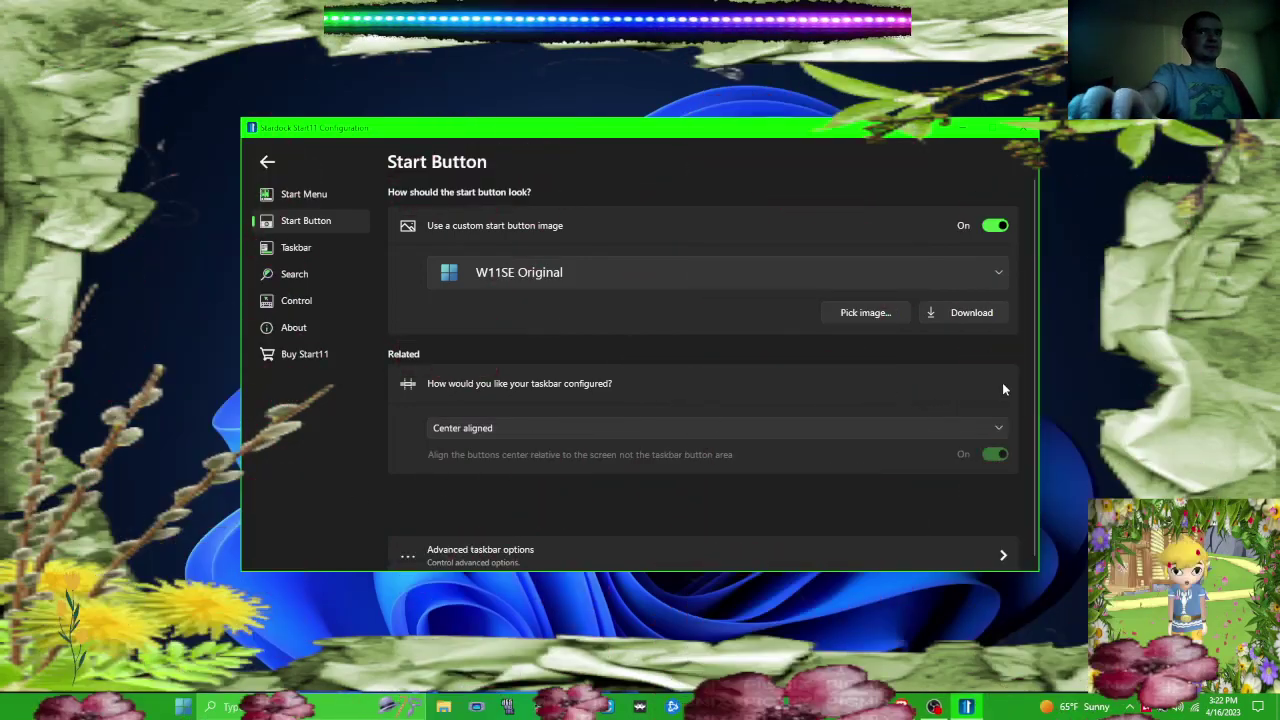
scroll(1026, 428, "down", 1)
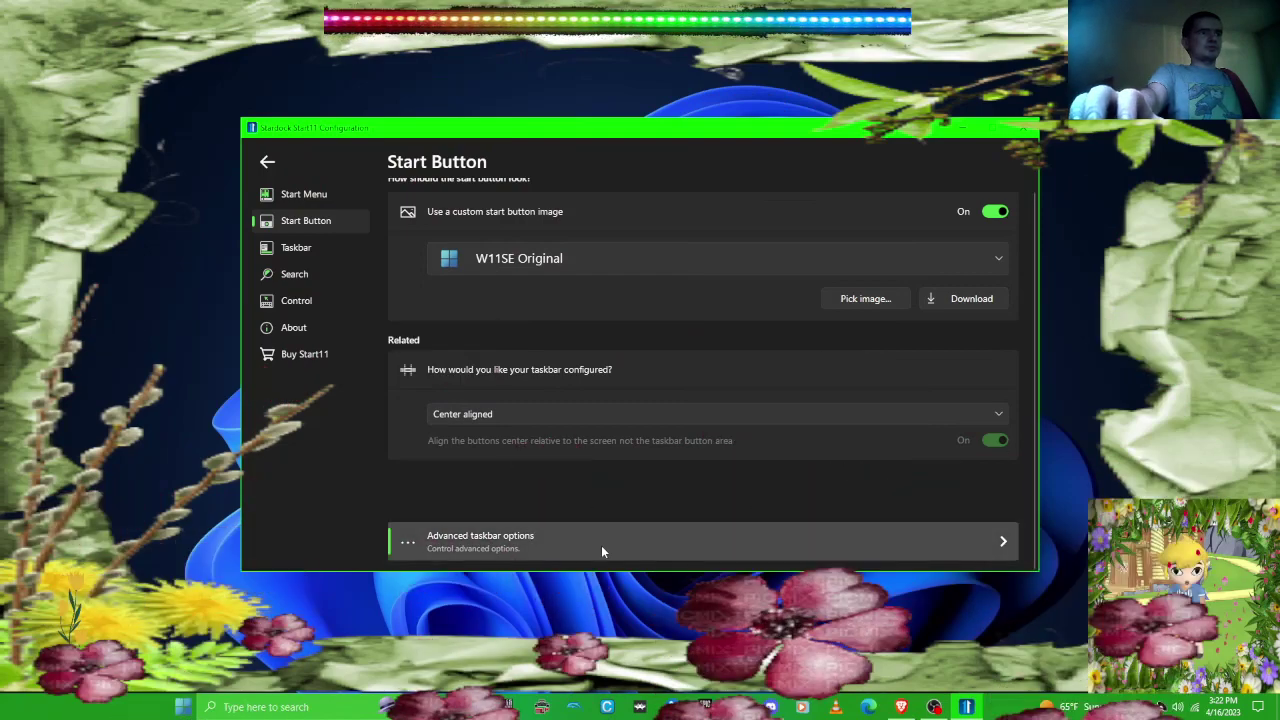
- In advanced taskbar options, keep both start button toggles on and turn taskbar search back on
left_click(601, 545)
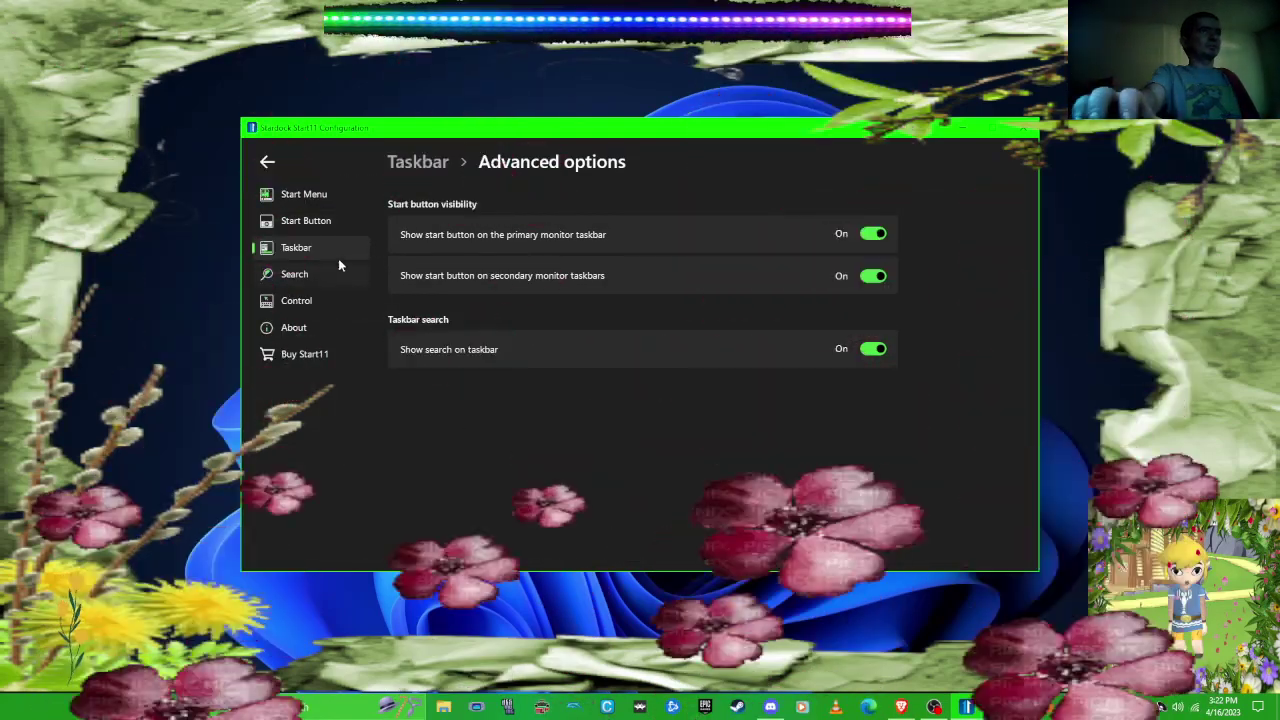
left_click(873, 234)
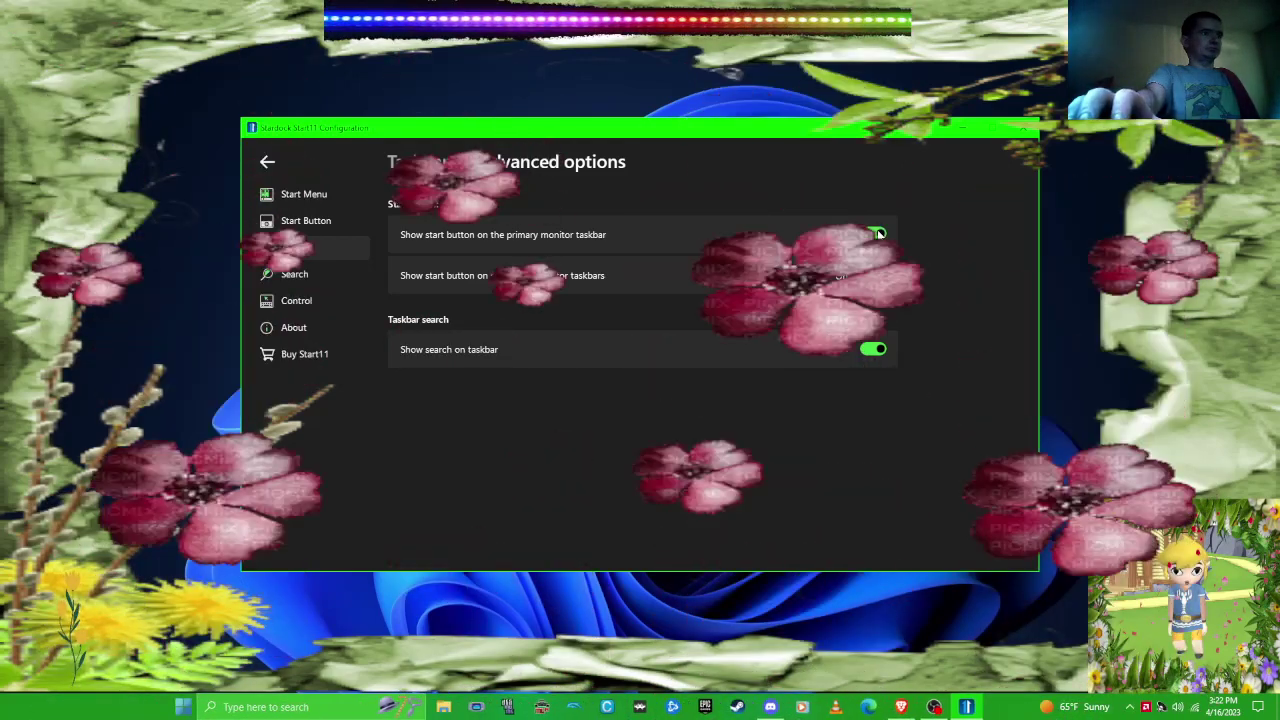
left_click(879, 350)
left_click(882, 350)
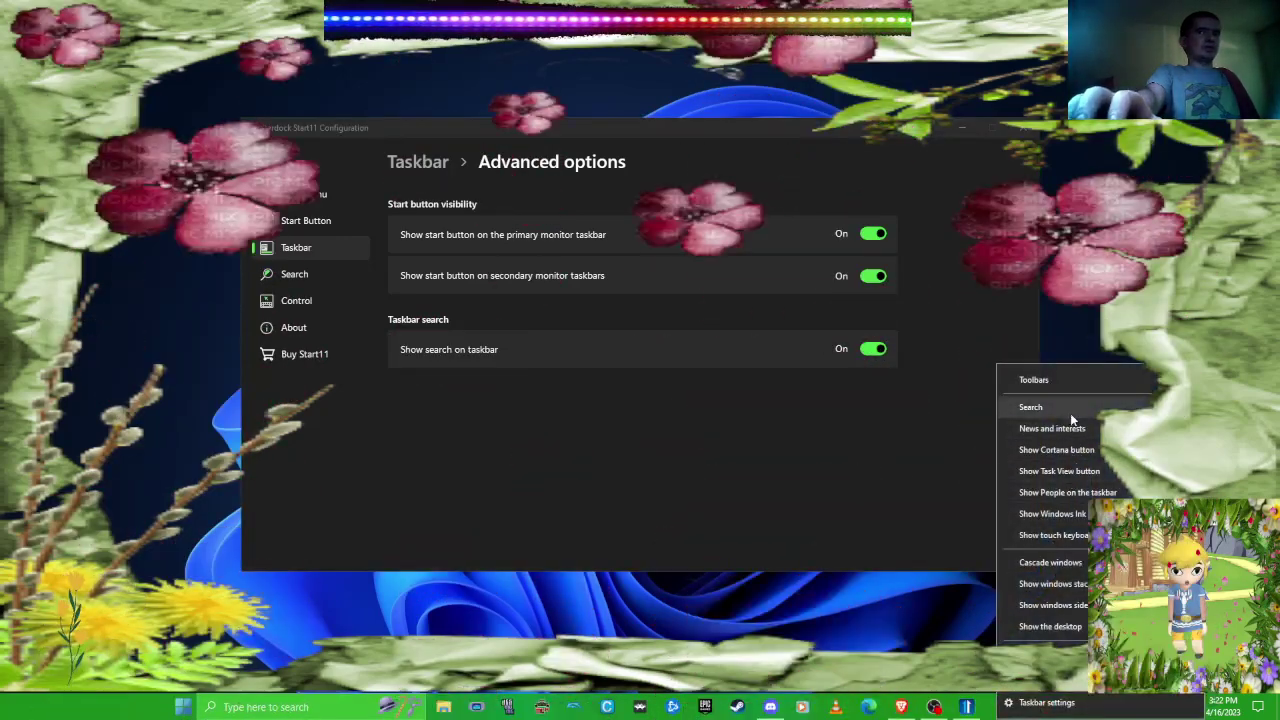
left_click(880, 455)
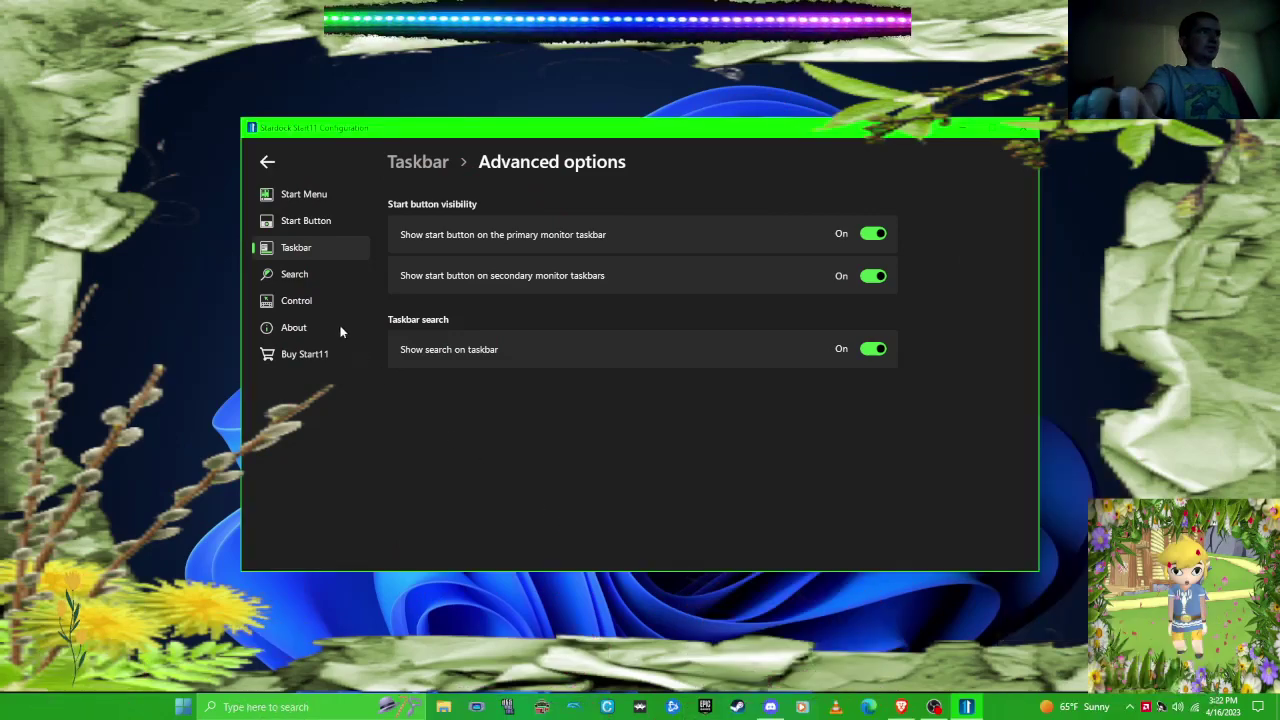
- View the Search settings page and preview the Start11 menu
left_click(294, 274)
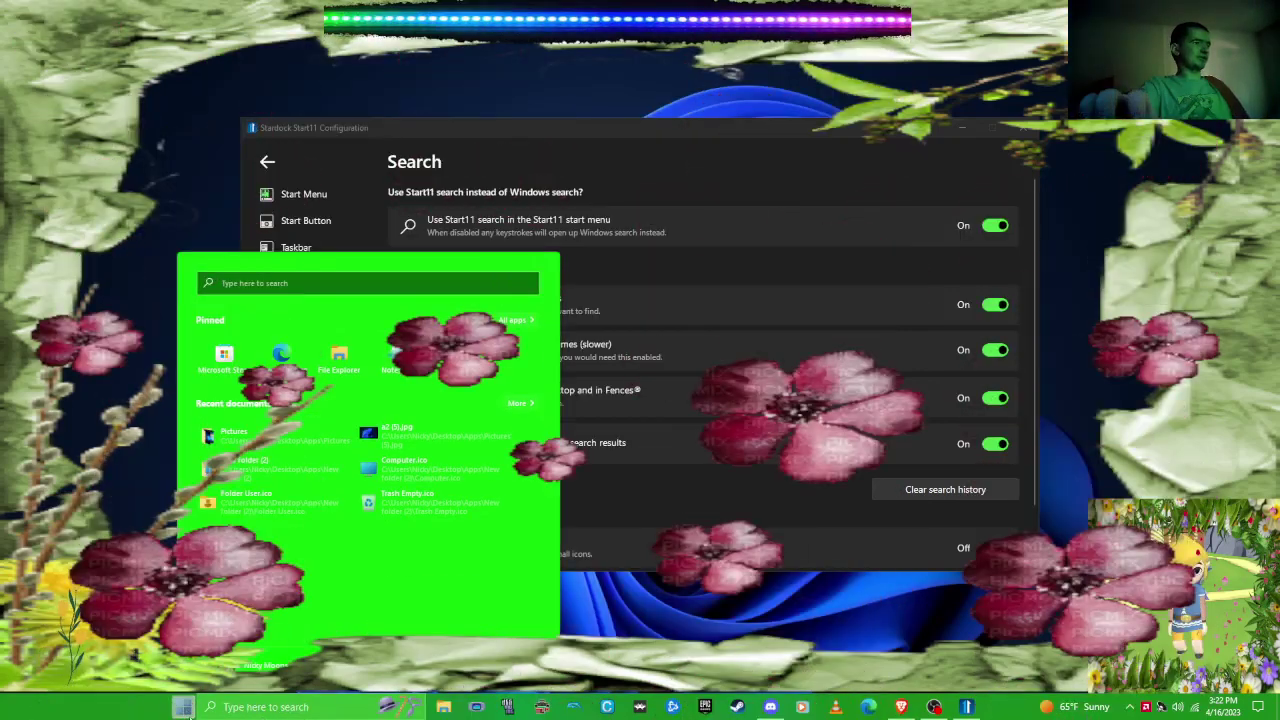
left_click(188, 704)
left_click(184, 707)
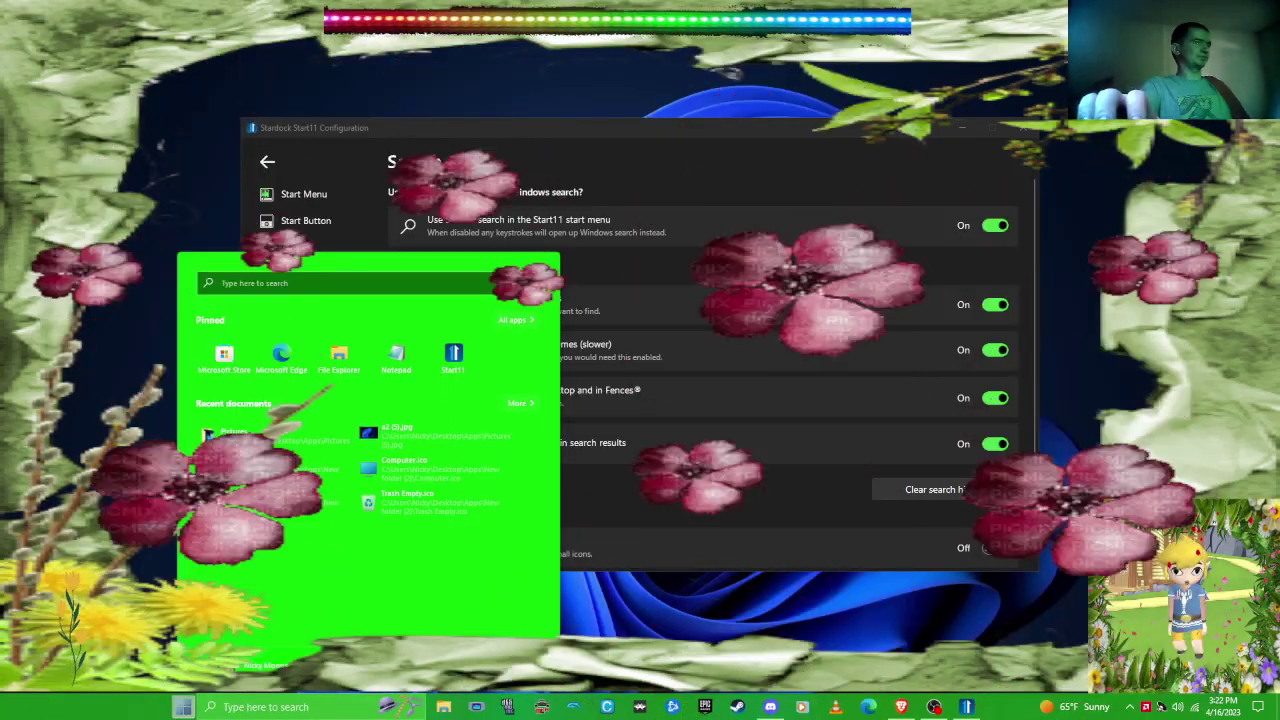
left_click(184, 707)
- Preview the taskbar search panel, dismissing its Copilot card before closing it
left_click(265, 707)
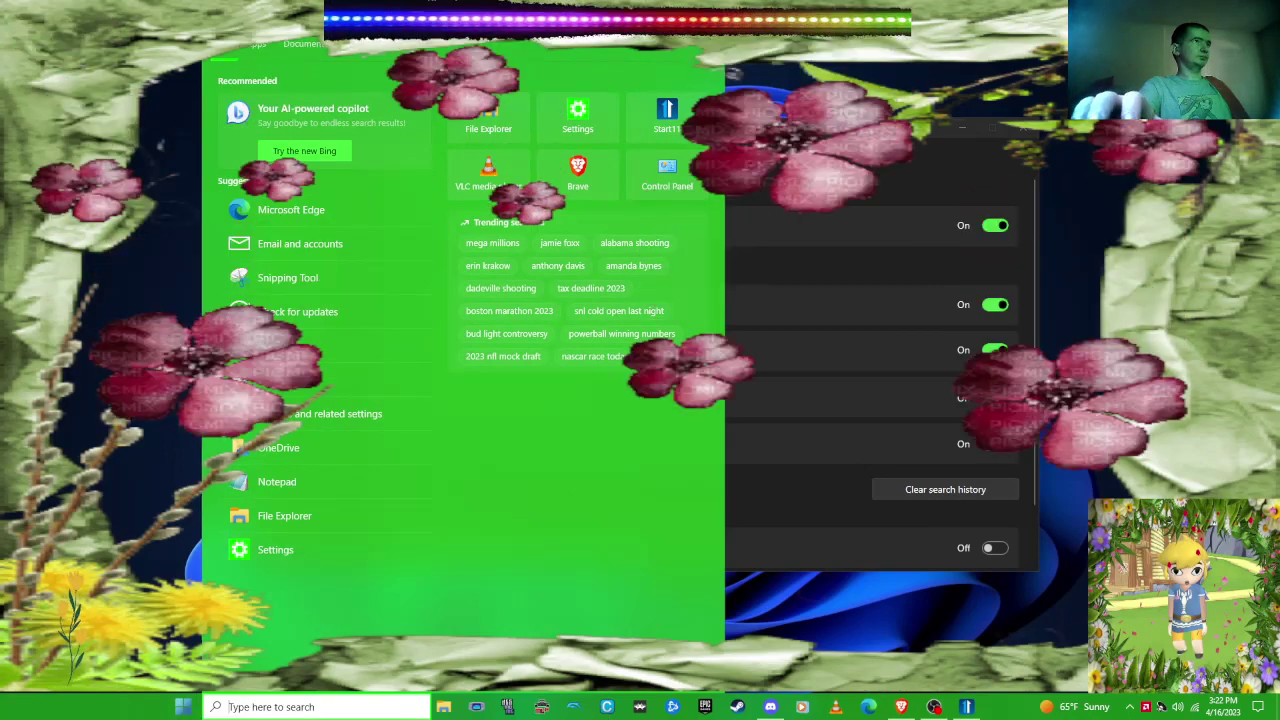
left_click(425, 80)
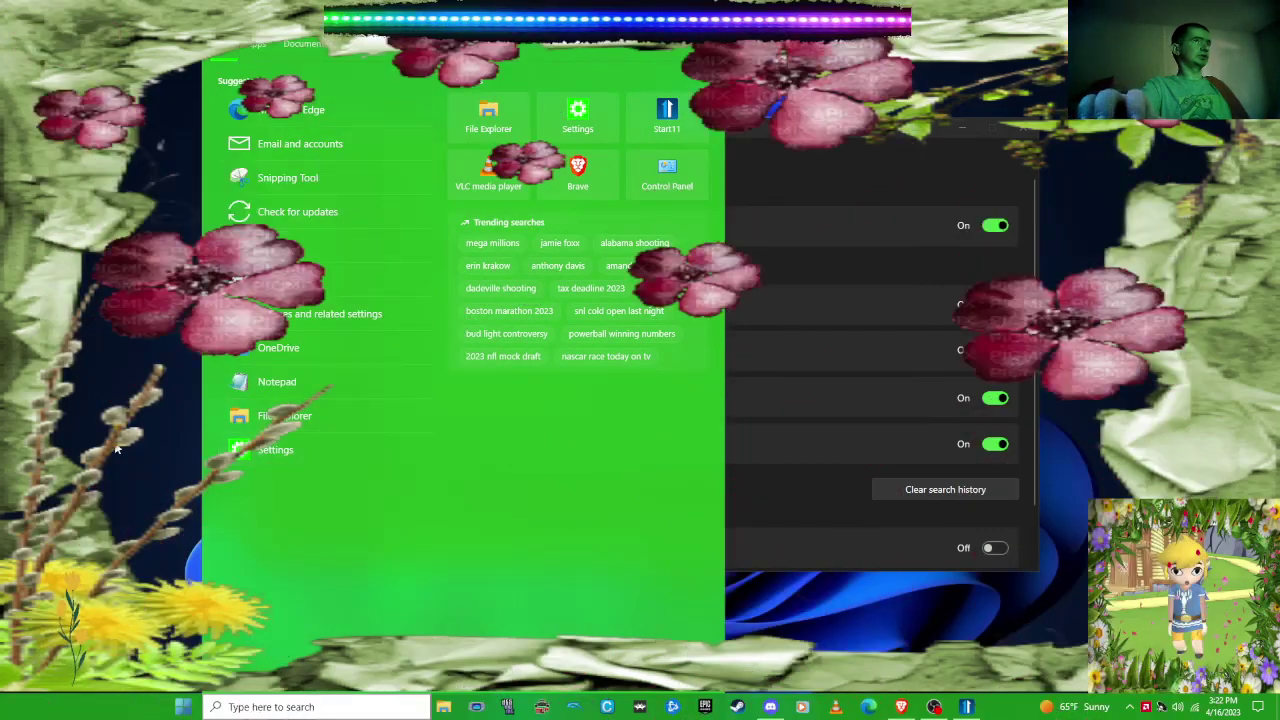
left_click(566, 500)
scroll(566, 500, "down", 2)
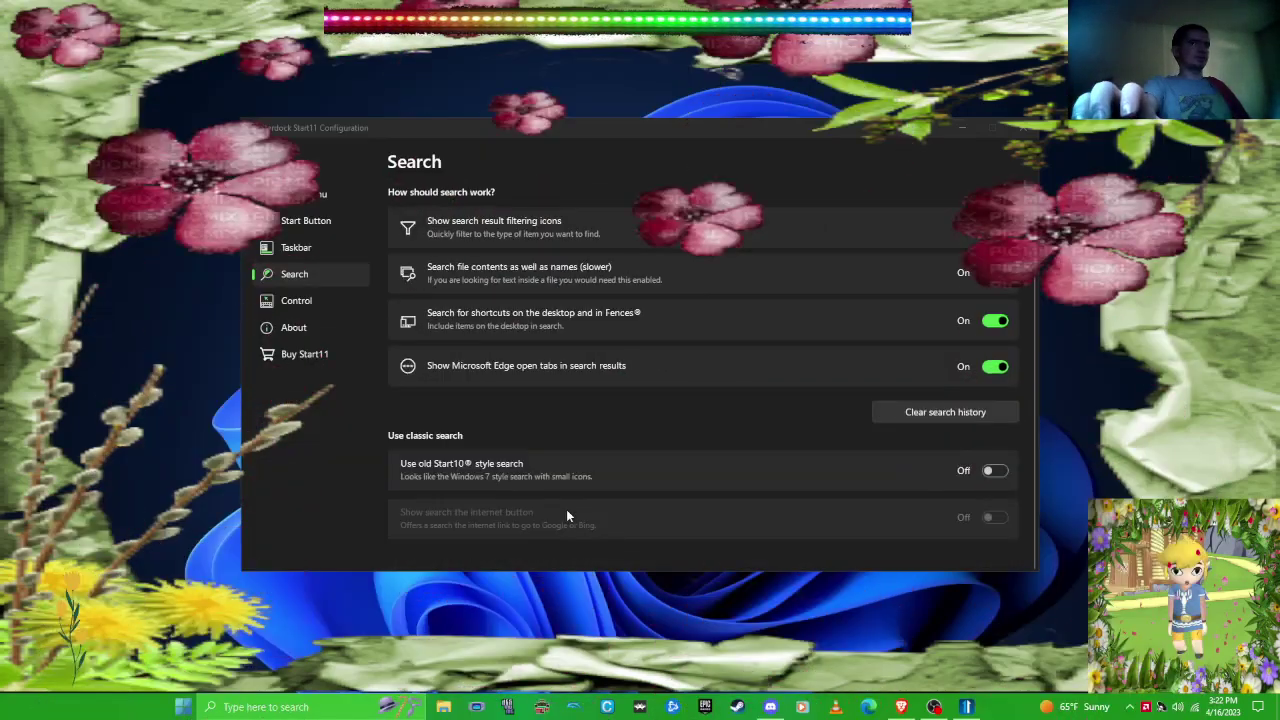
scroll(560, 490, "up", 2)
left_click(293, 302)
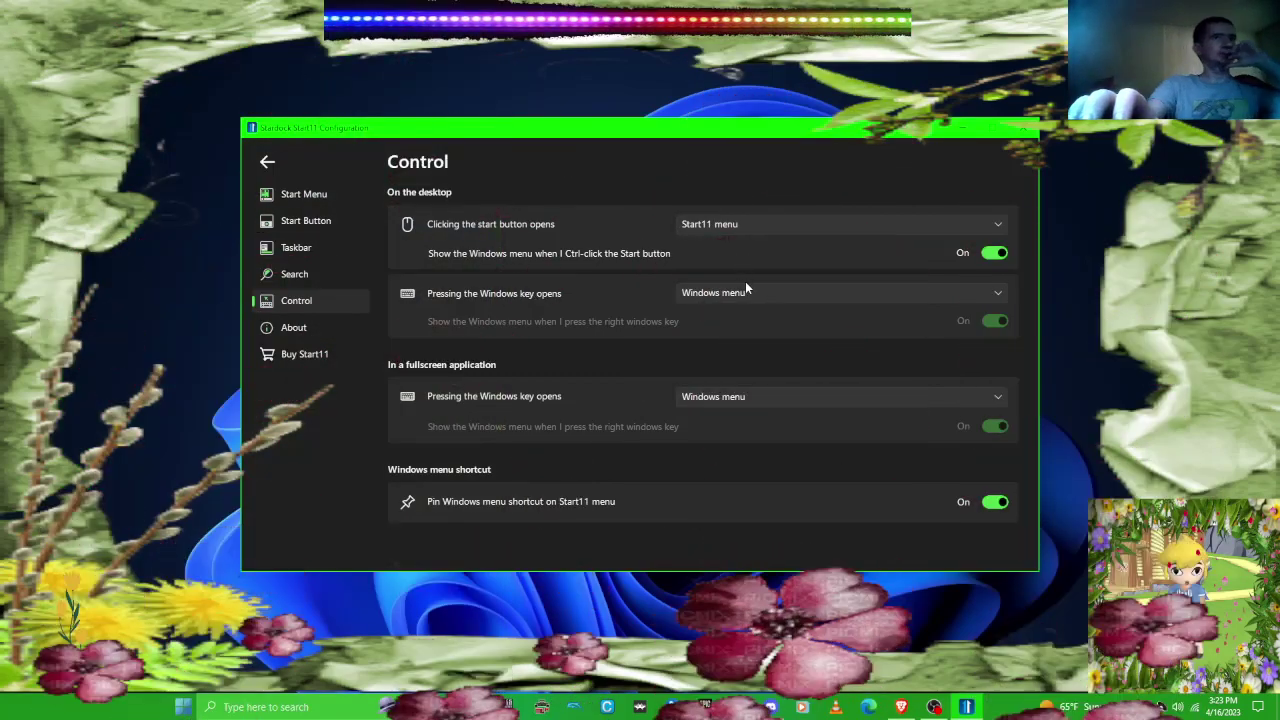
- Set 'Clicking the start button opens' to Windows menu, then preview and close it
left_click(745, 300)
left_click(721, 228)
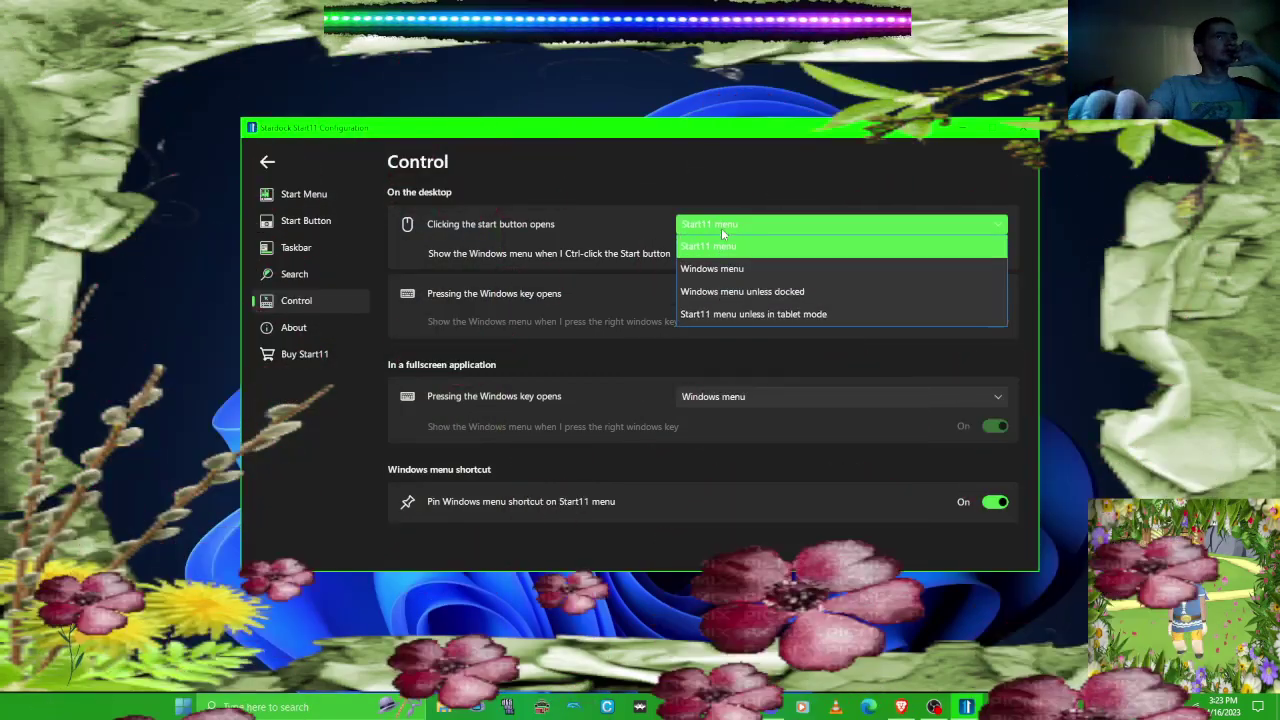
left_click(712, 269)
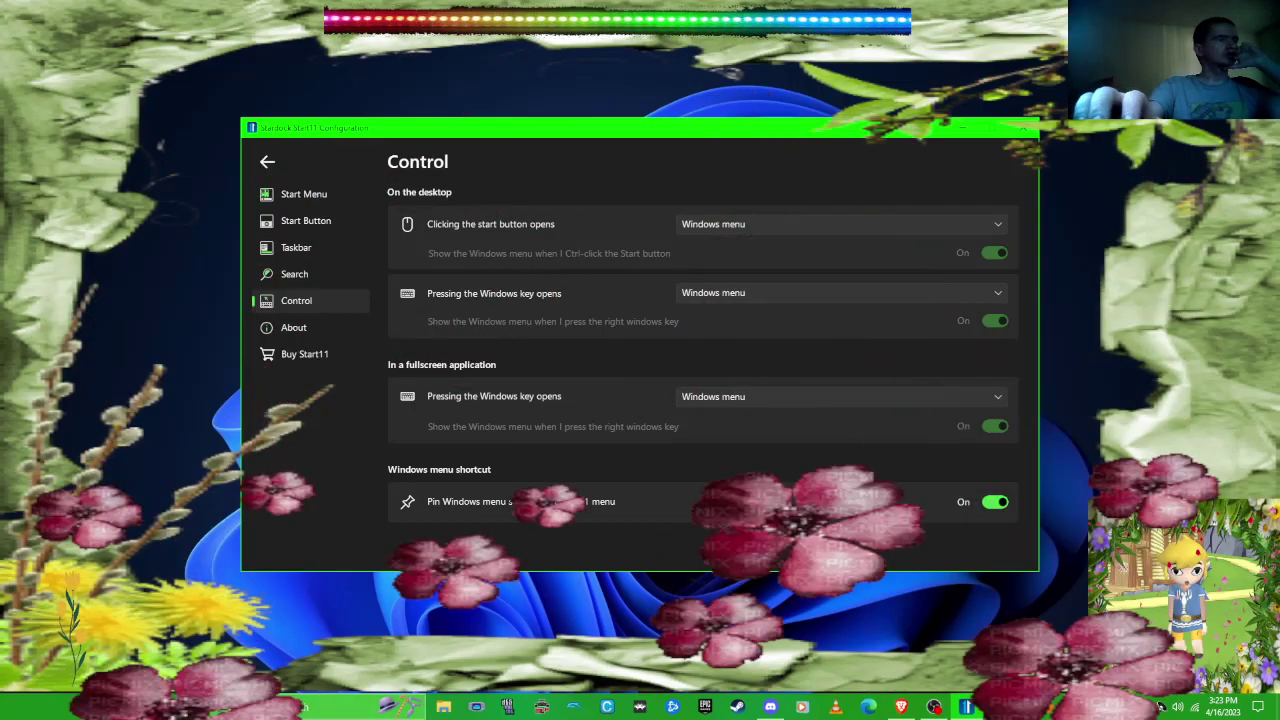
left_click(183, 707)
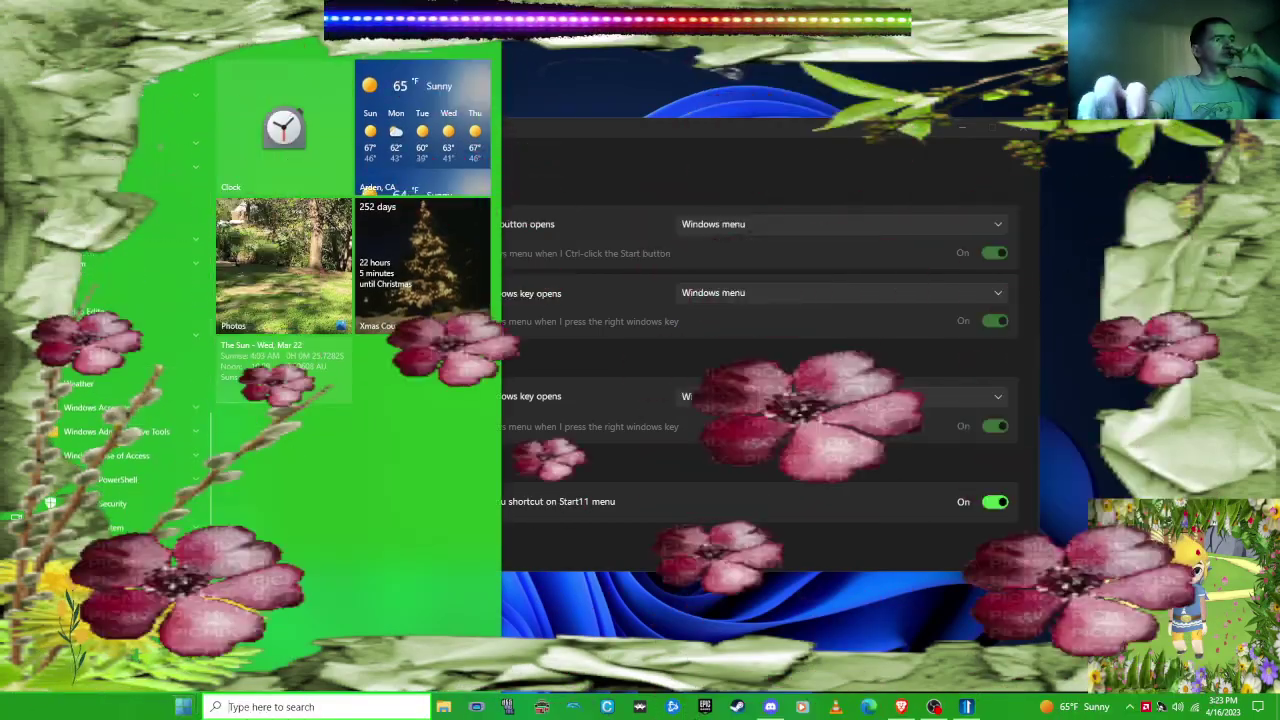
left_click(746, 533)
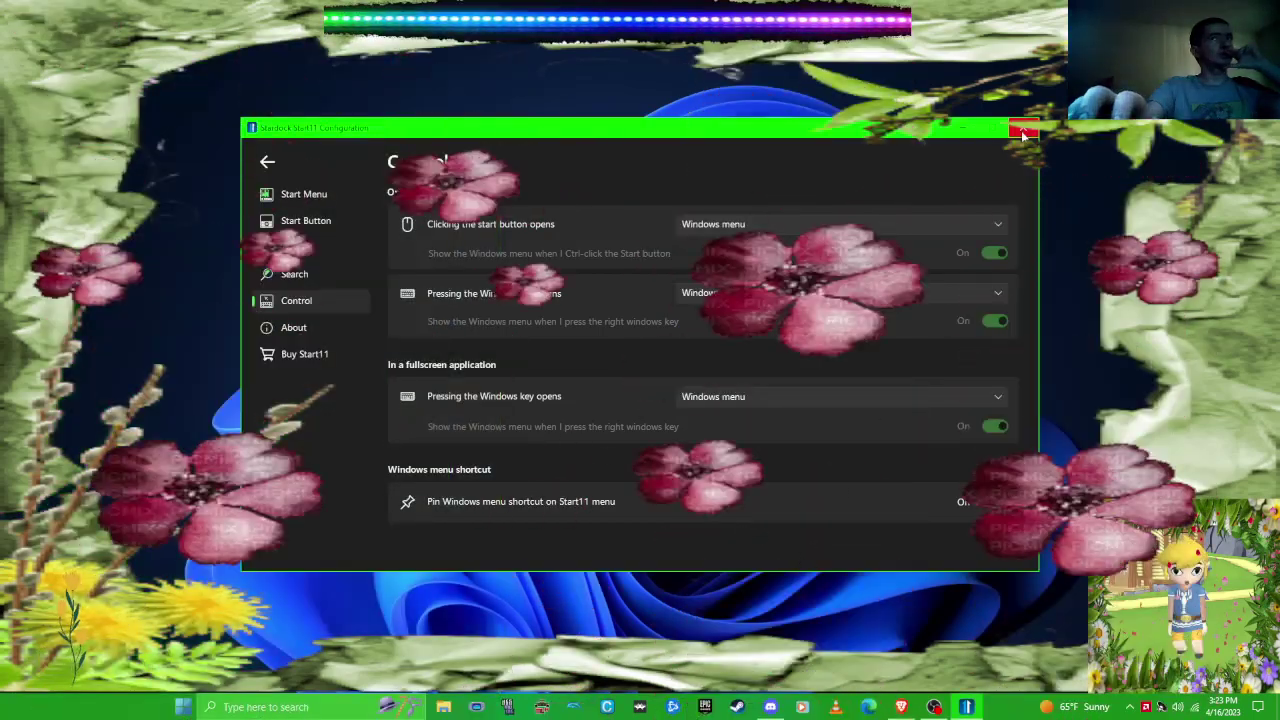
- Close Start11's settings window and preview the new Start menu with the Windows key
key("alt+F4")
key("super")
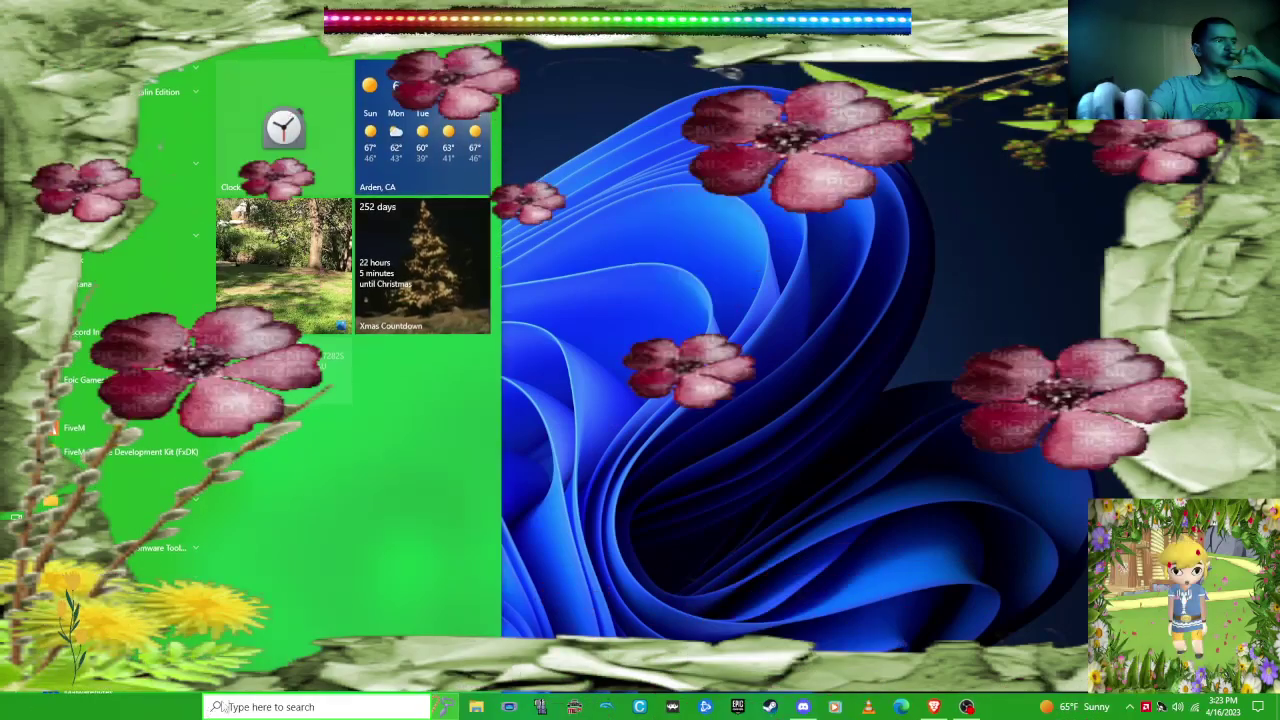
key("super")
key("super")
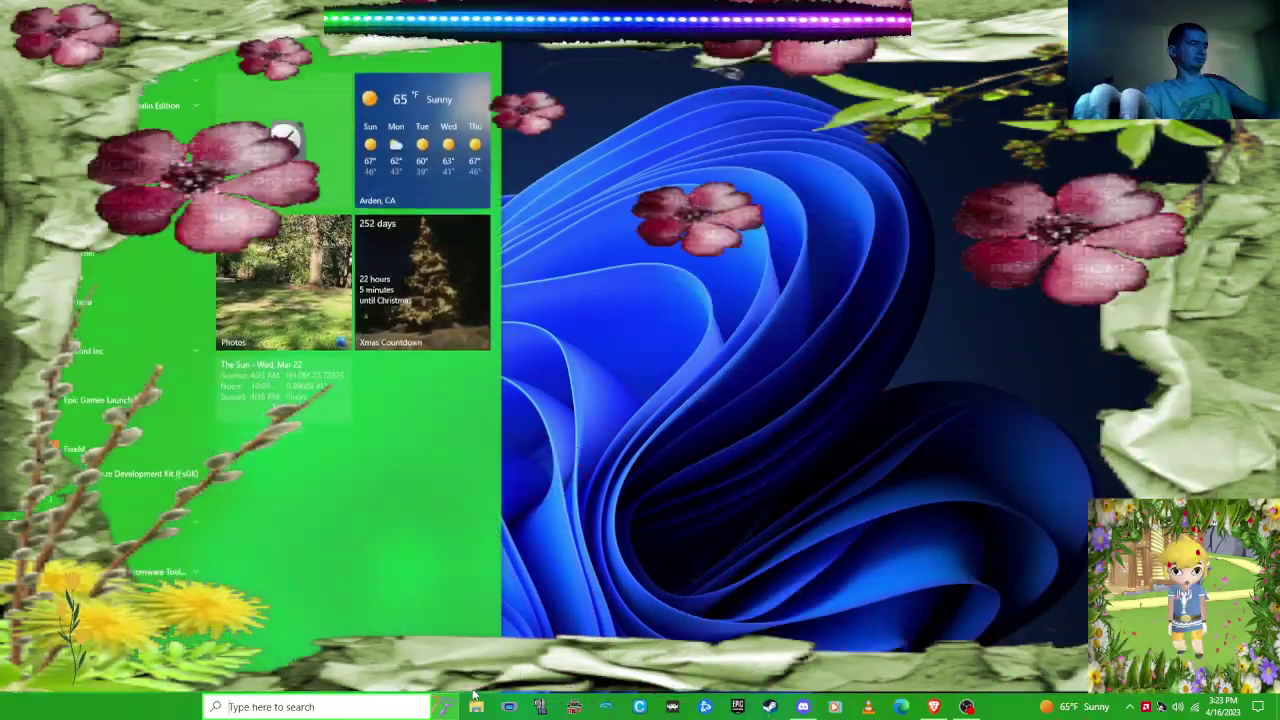
key("super")
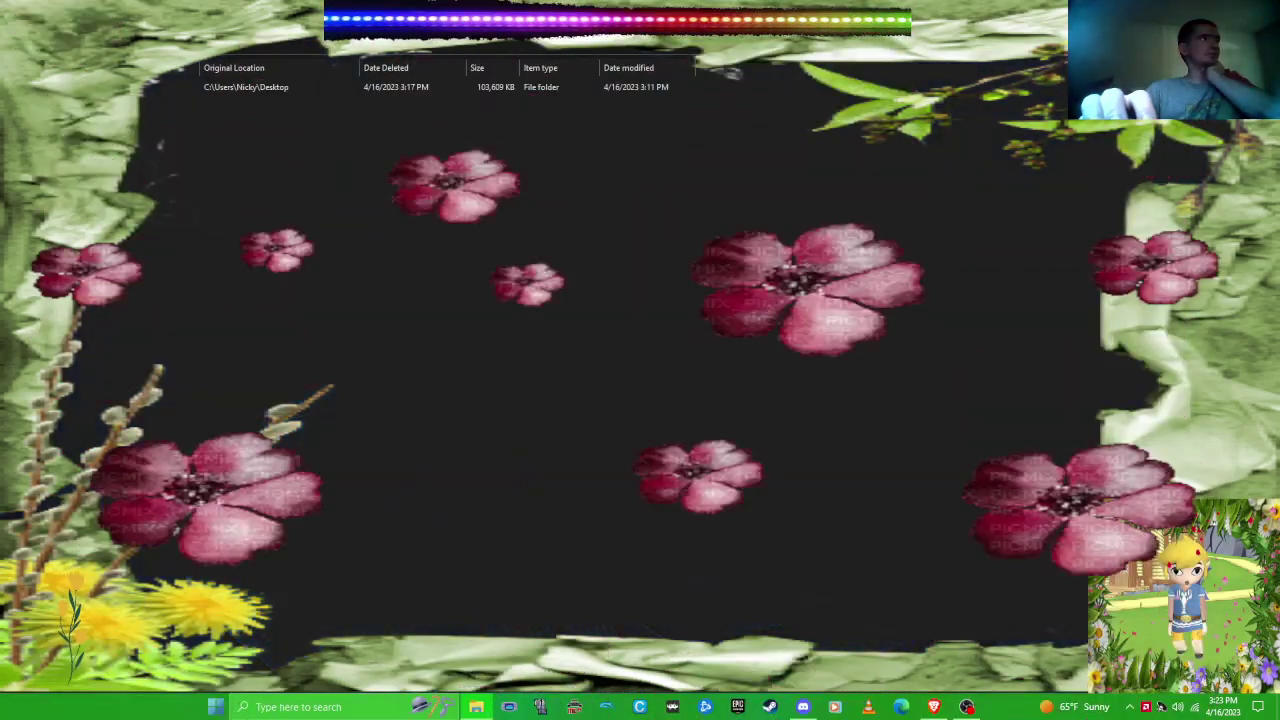
- Delete the Windows 11 SE Insider zip, move Start11_setup.exe to the desktop, and close both Explorer windows
left_click_drag(435, 77, 666, 145)
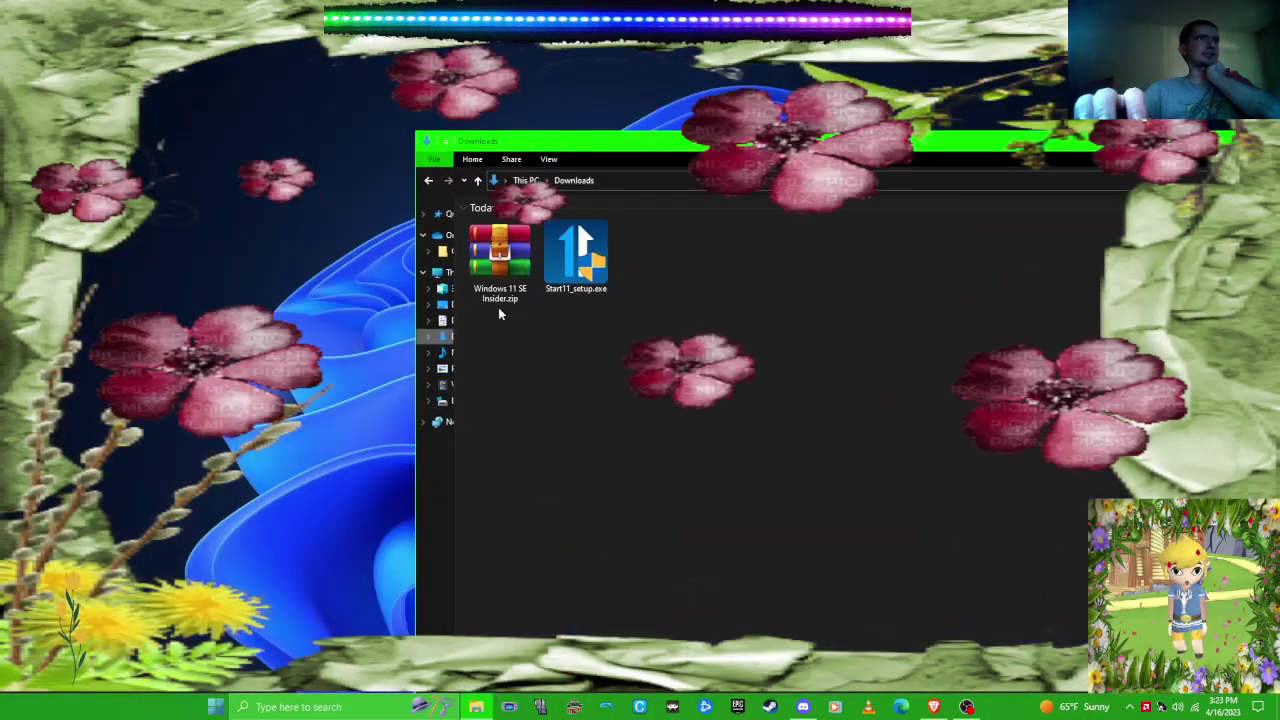
left_click(480, 268)
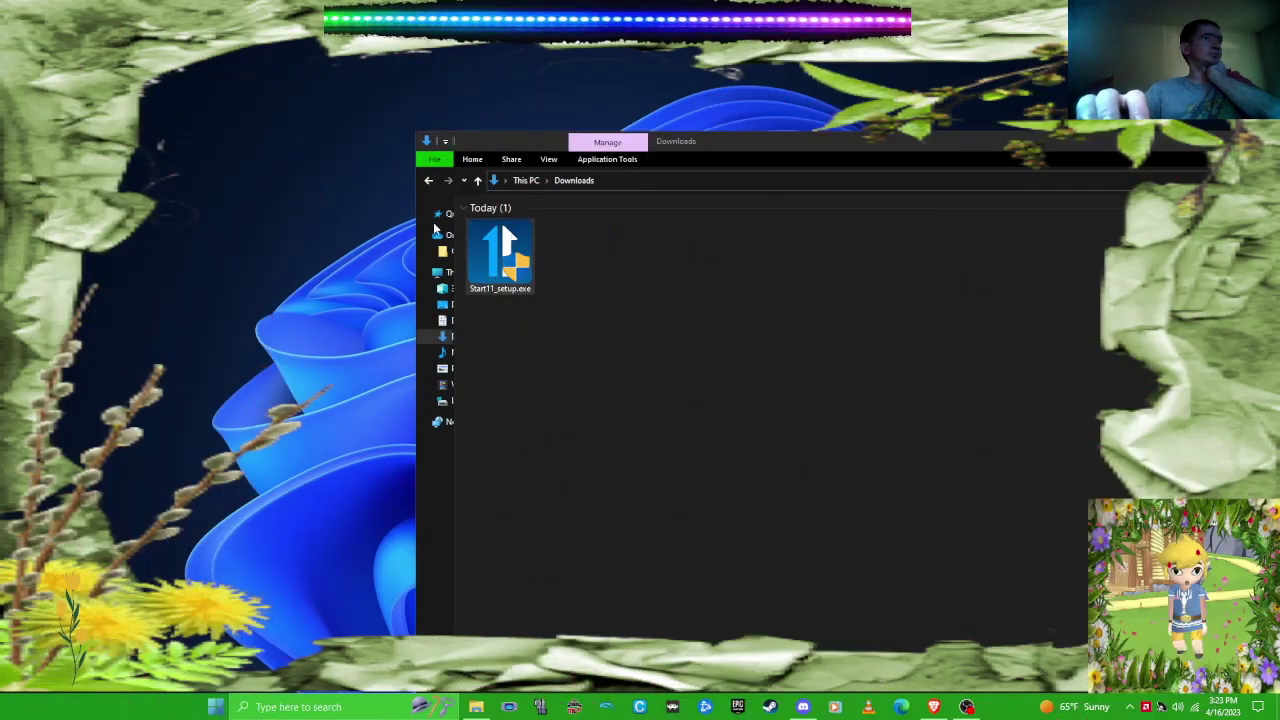
left_click_drag(346, 188, 300, 180)
key("alt+F4")
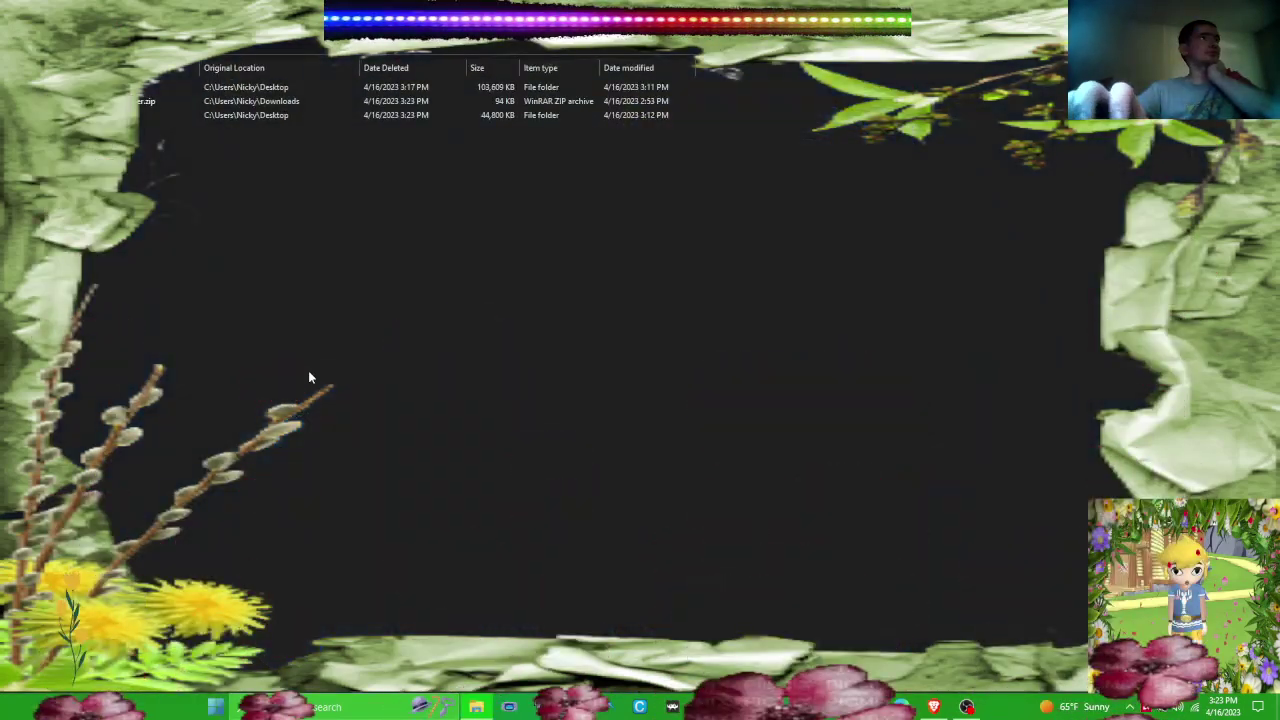
key("alt+F4")
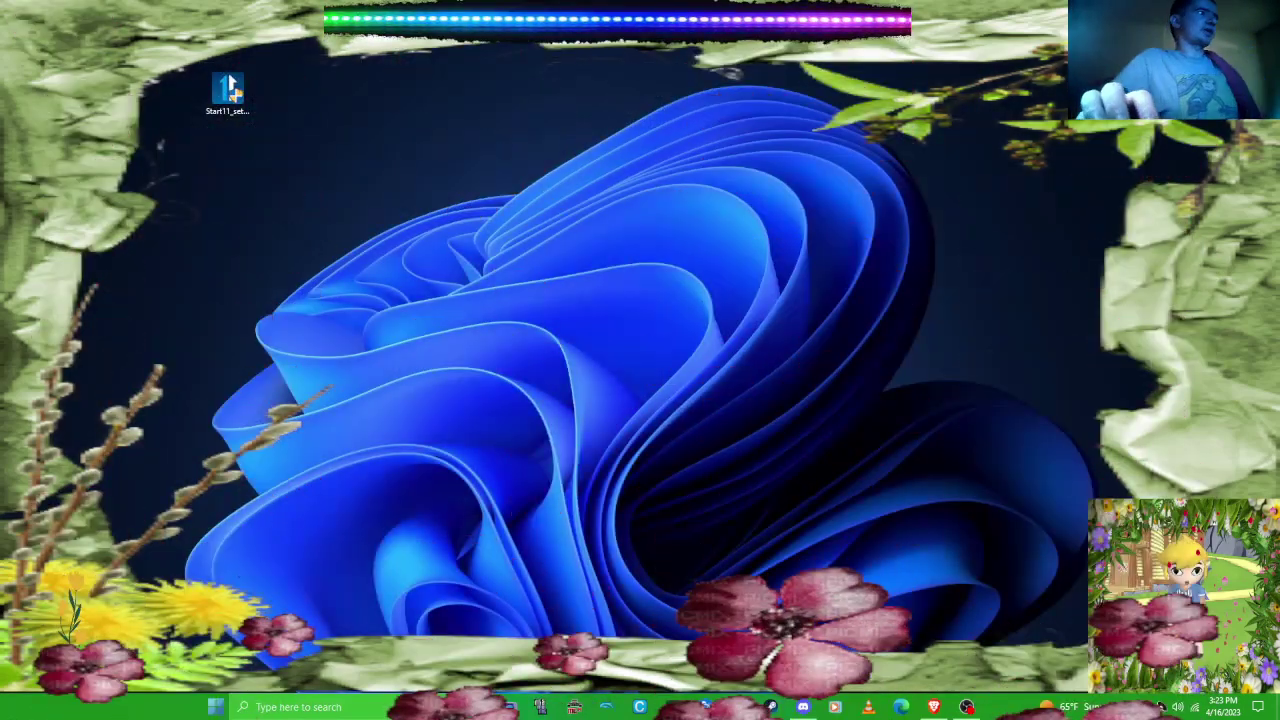
- Preview the Start menu, then return to Start11's Start Menu page with Windows 11 style
key("super")
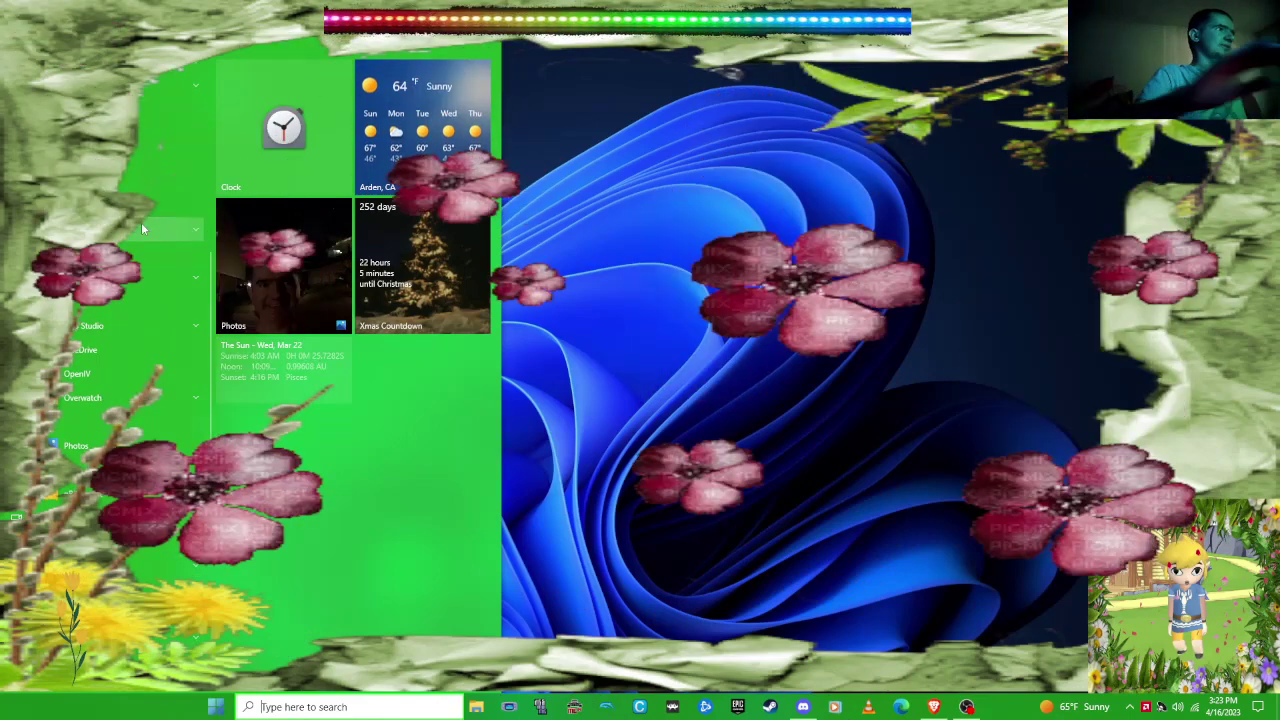
scroll(129, 296, "down", 5)
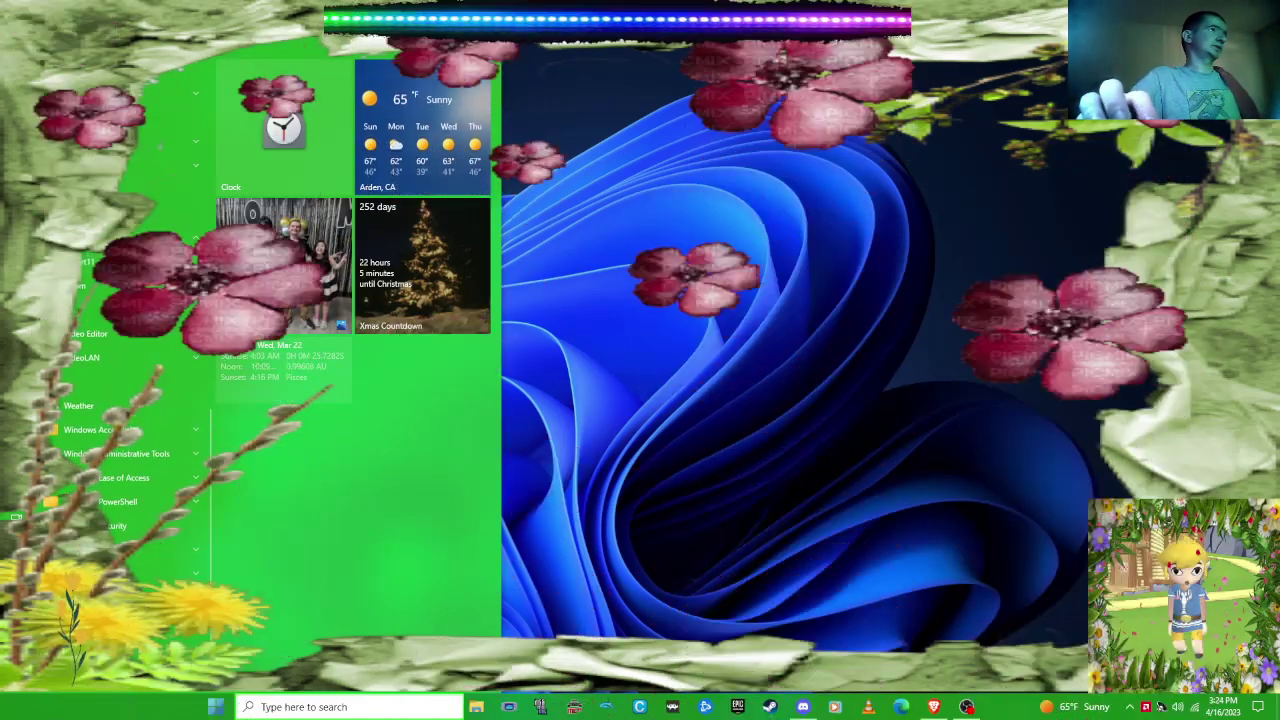
key("super")
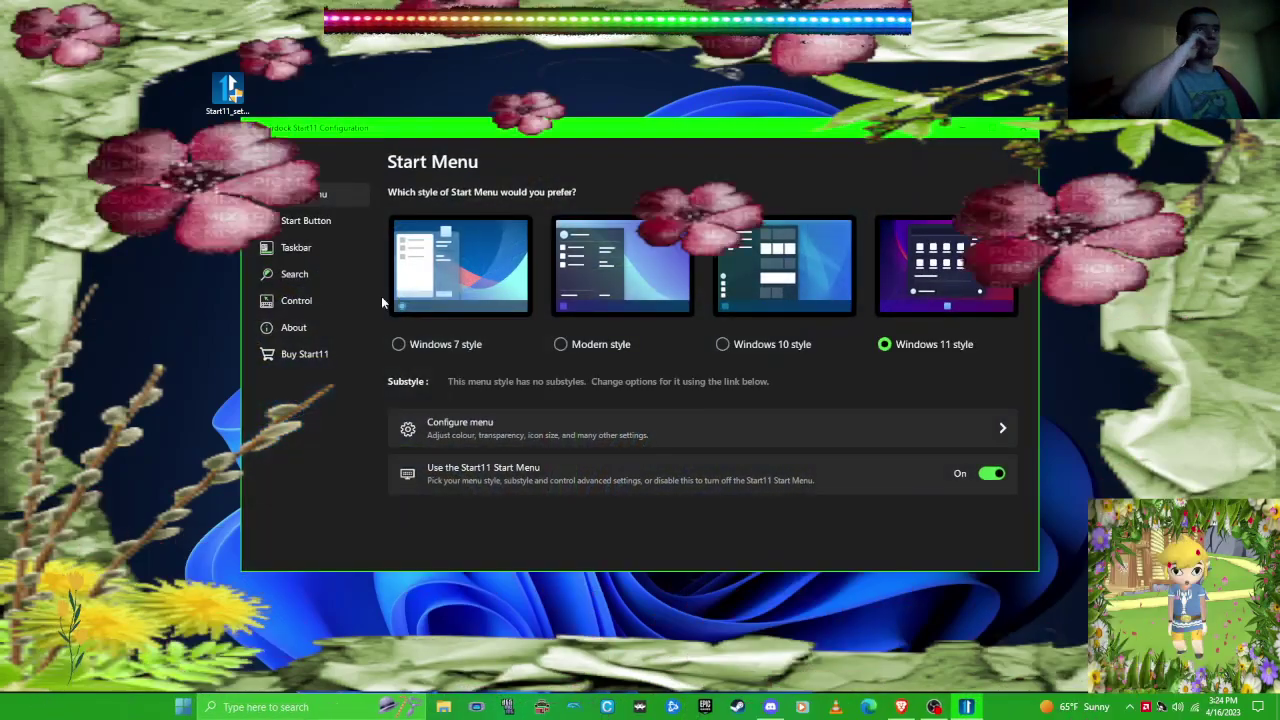
- Browse the Start Button and Taskbar pages, including the taskbar texture options
left_click(306, 222)
left_click(300, 247)
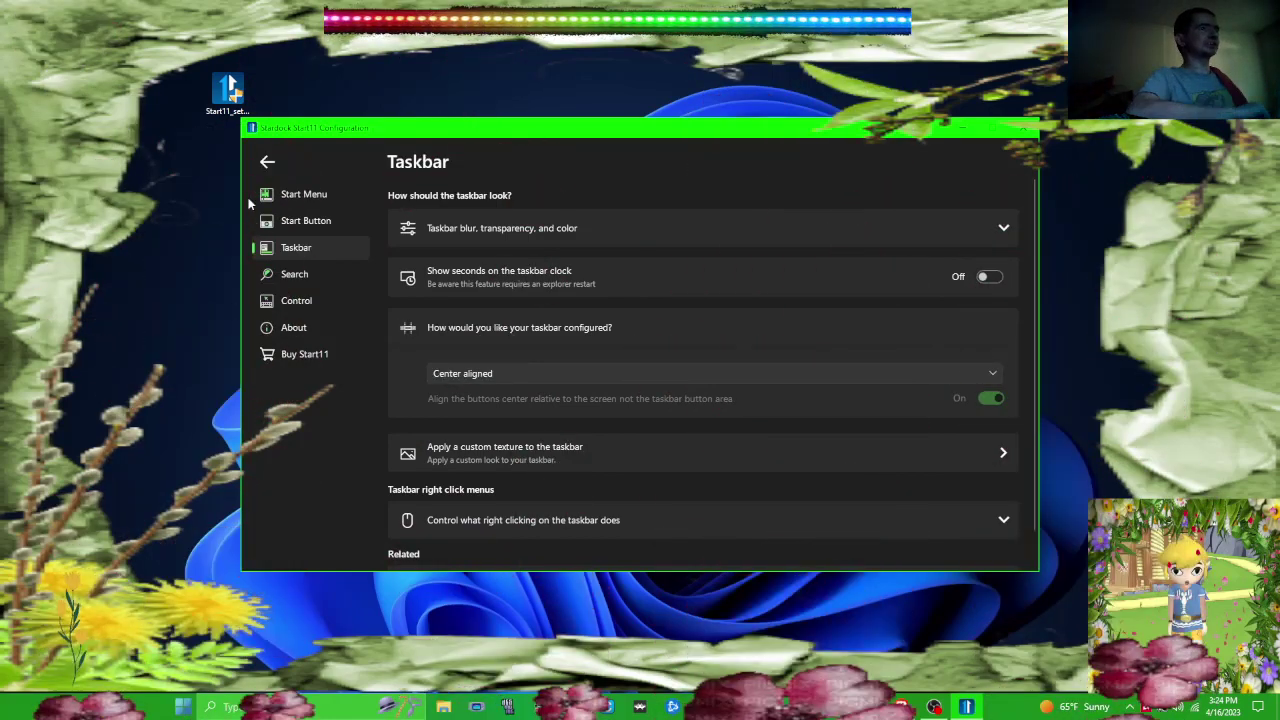
left_click(473, 453)
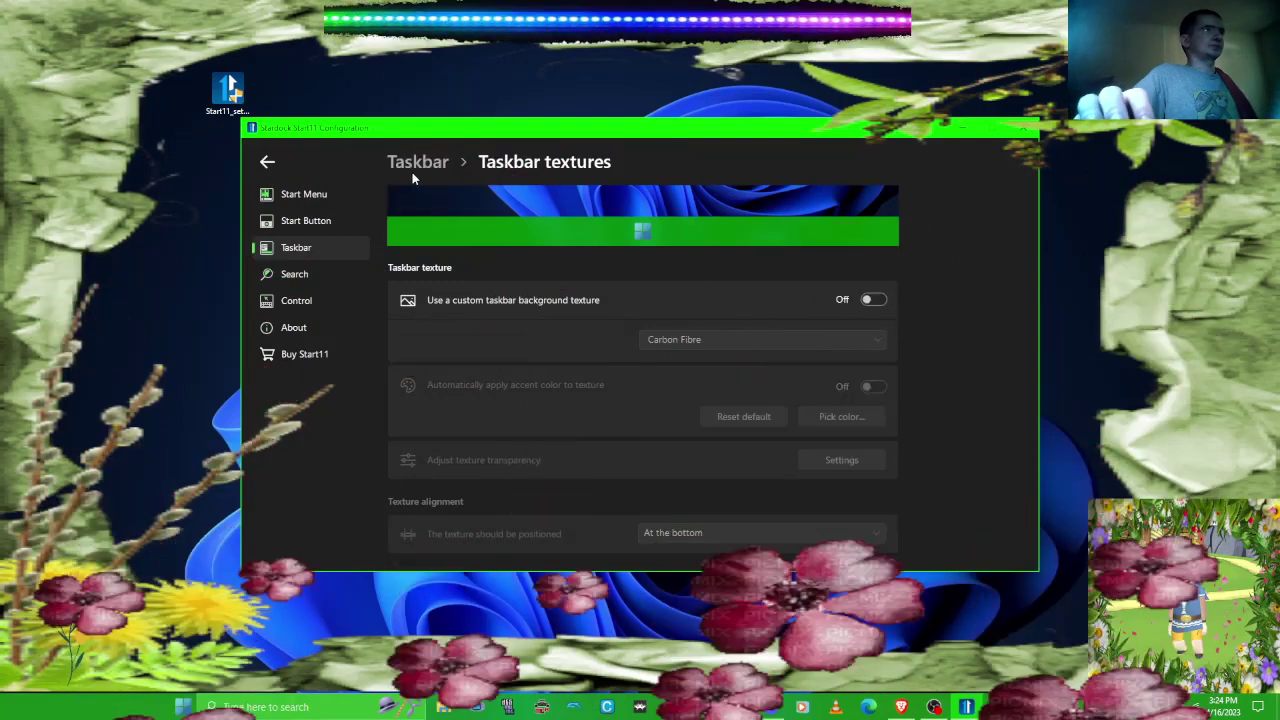
left_click(268, 161)
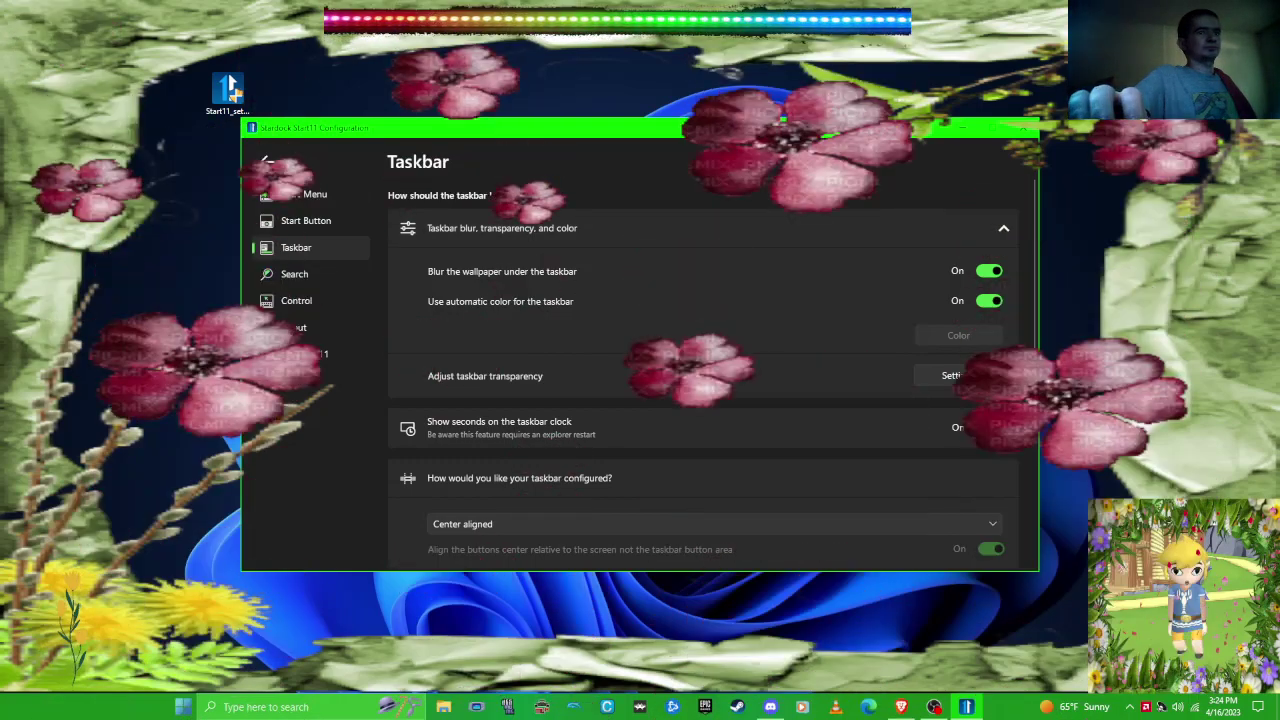
- Turn on seconds on the taskbar clock and verify them in the calendar flyout
left_click(990, 428)
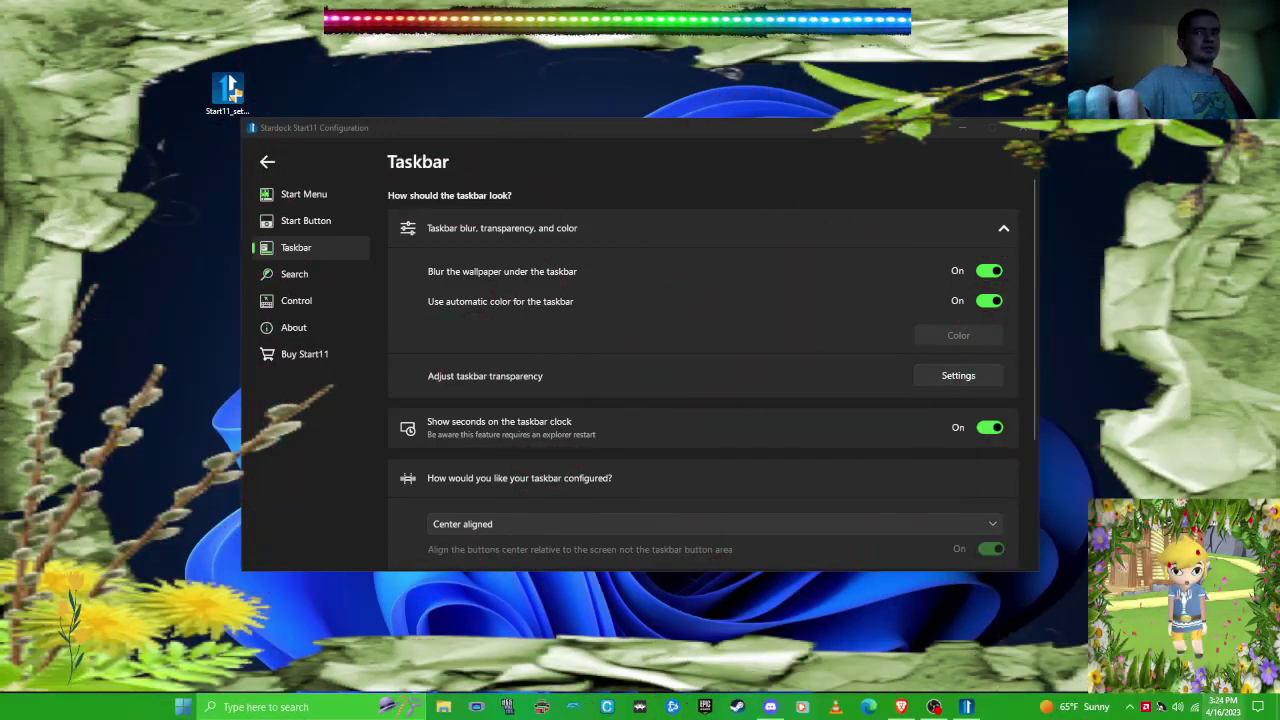
left_click(1232, 706)
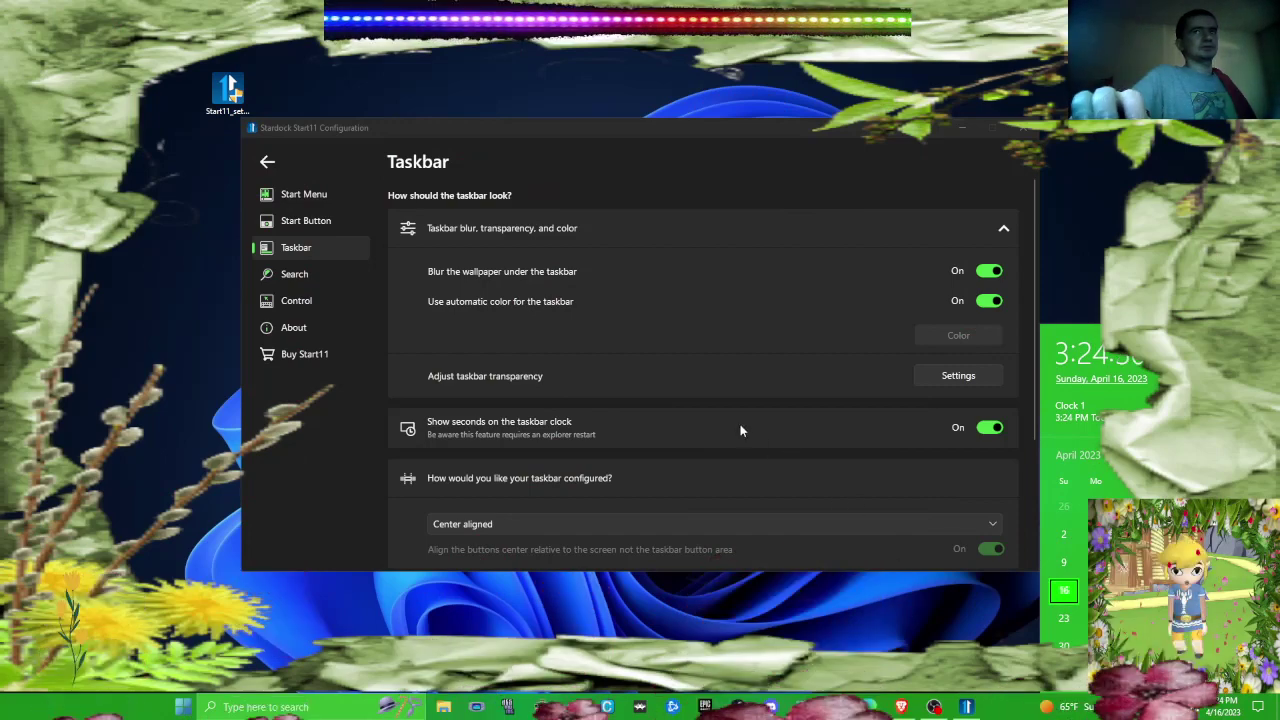
left_click(698, 438)
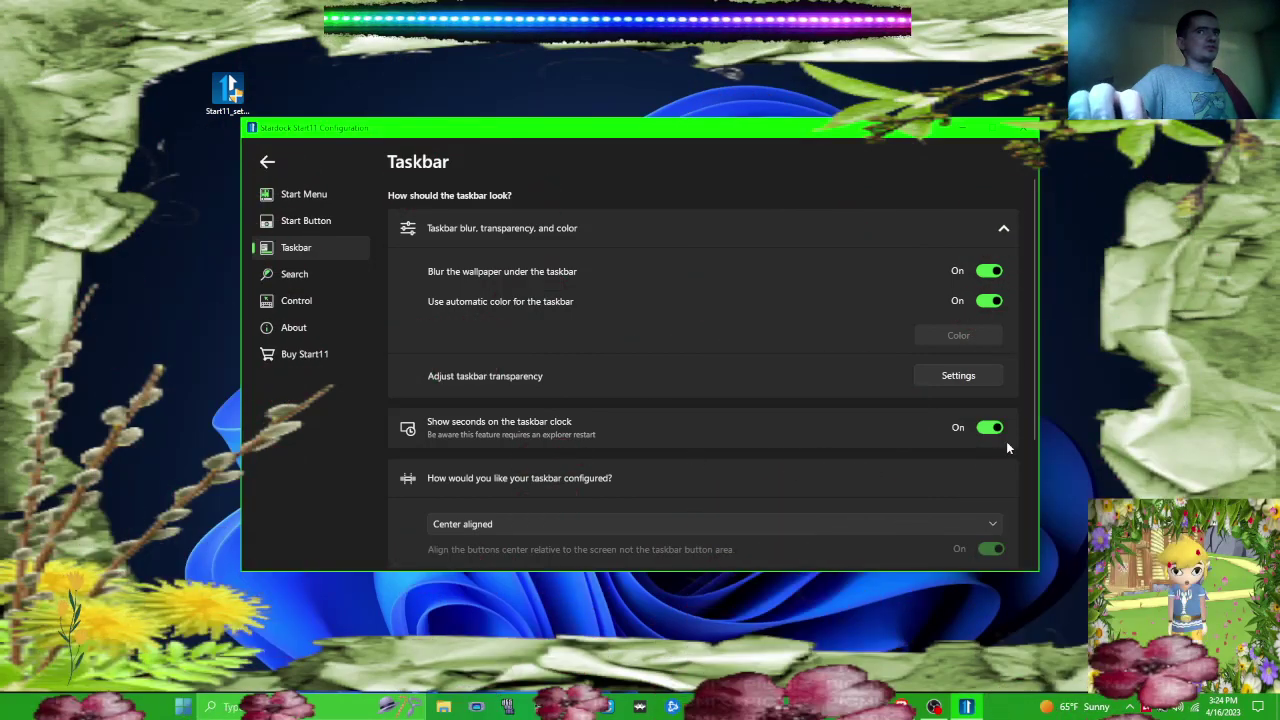
scroll(1037, 430, "down", 3)
scroll(800, 430, "down", 2)
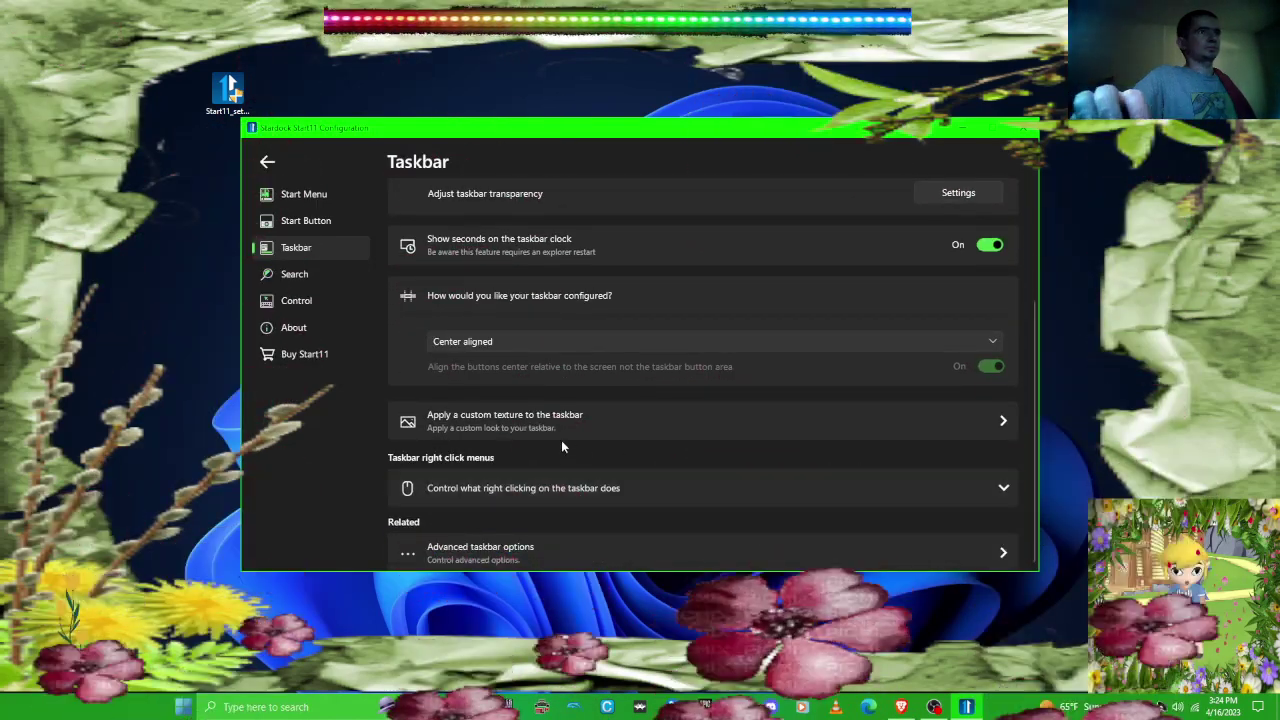
left_click(294, 273)
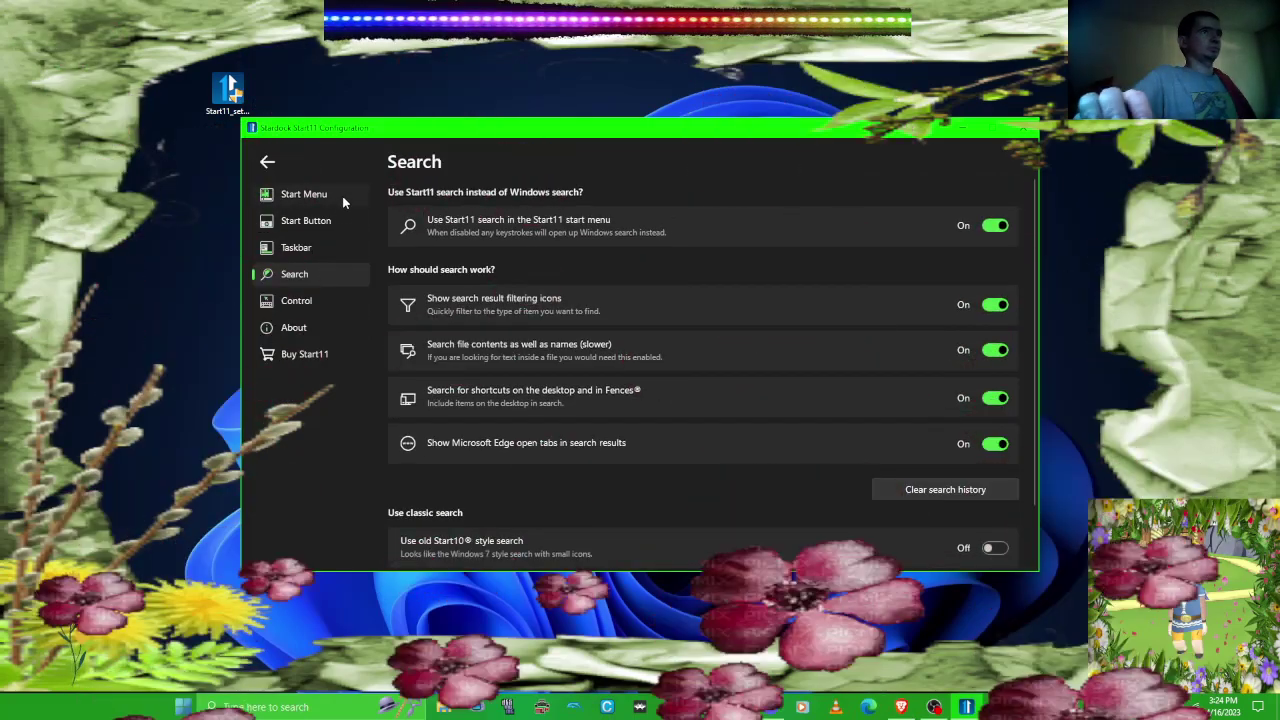
- Move between the Start Menu and Search settings pages, ending on Search
left_click(337, 195)
left_click(294, 273)
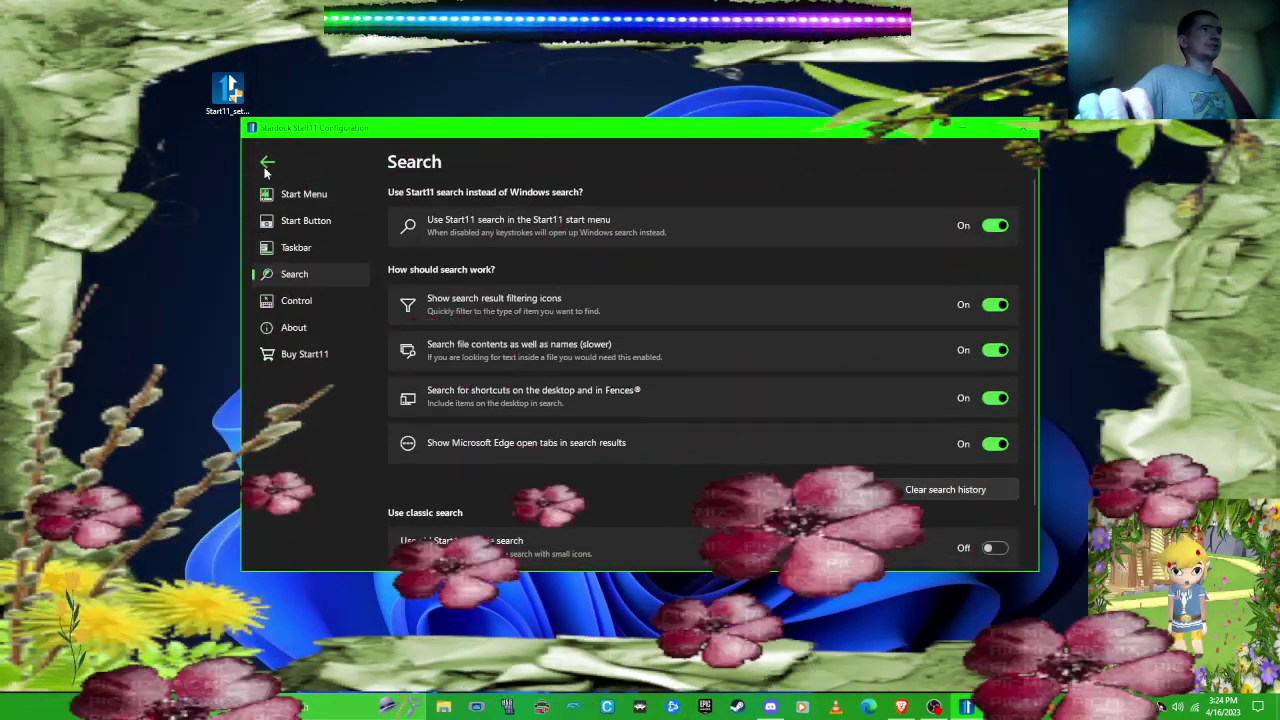
left_click(267, 162)
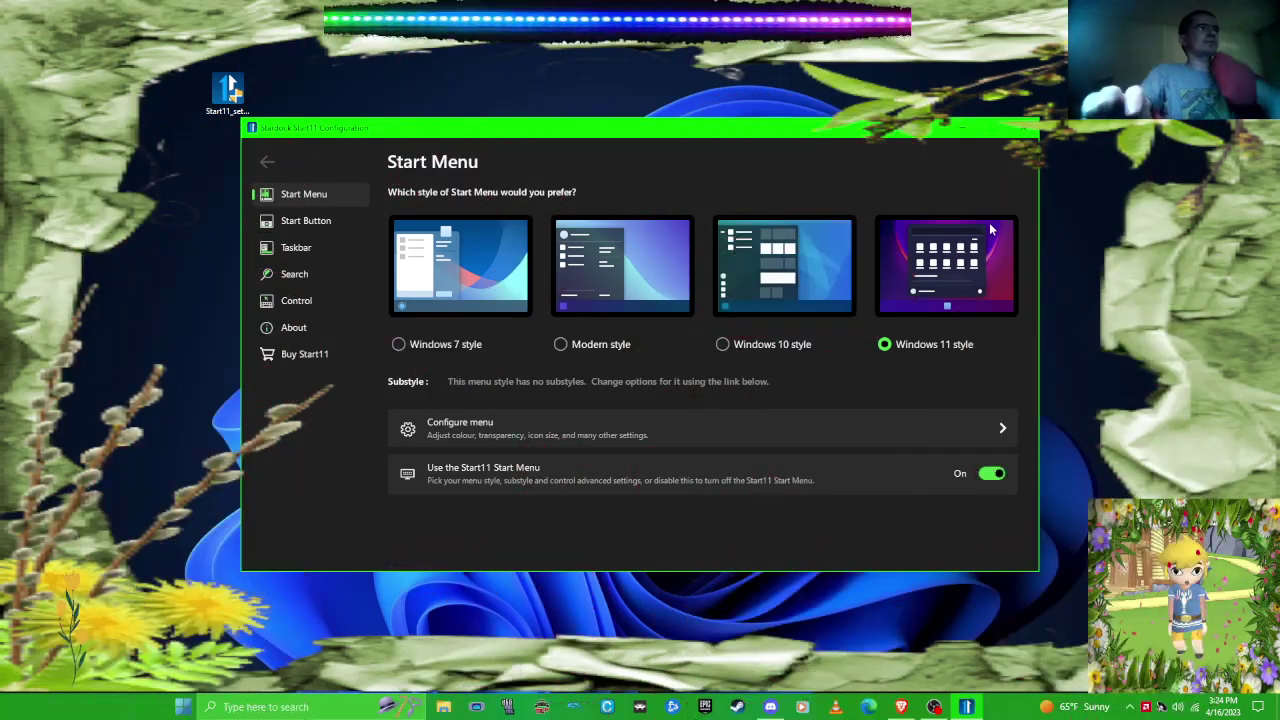
left_click(294, 274)
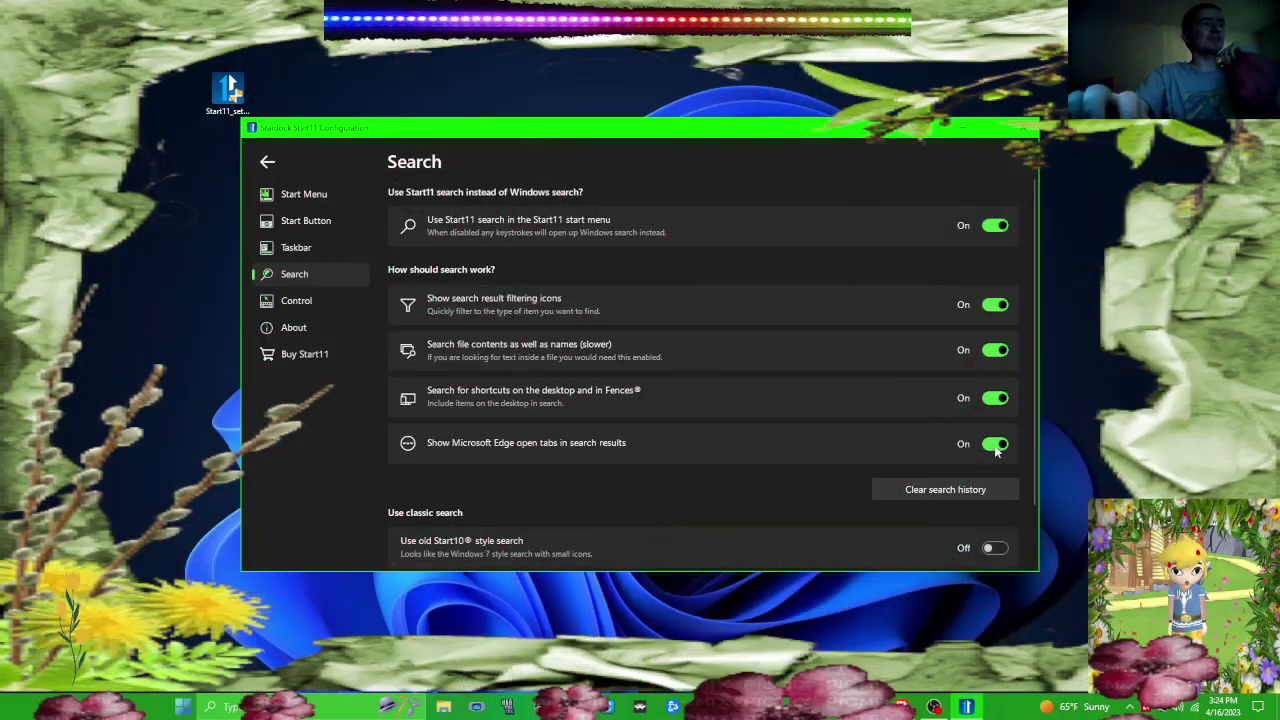
- Turn off desktop/Fences shortcut search and Edge open tabs in results, then preview the Start menu
left_click(995, 398)
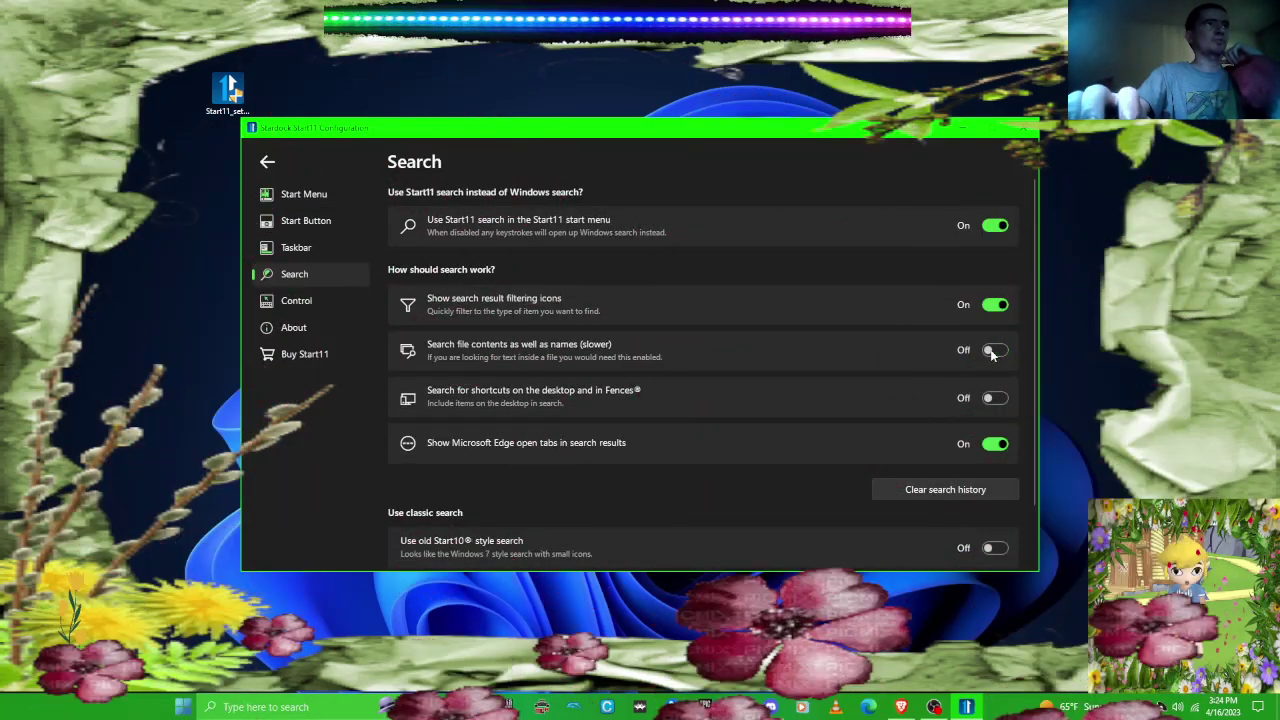
left_click(1002, 445)
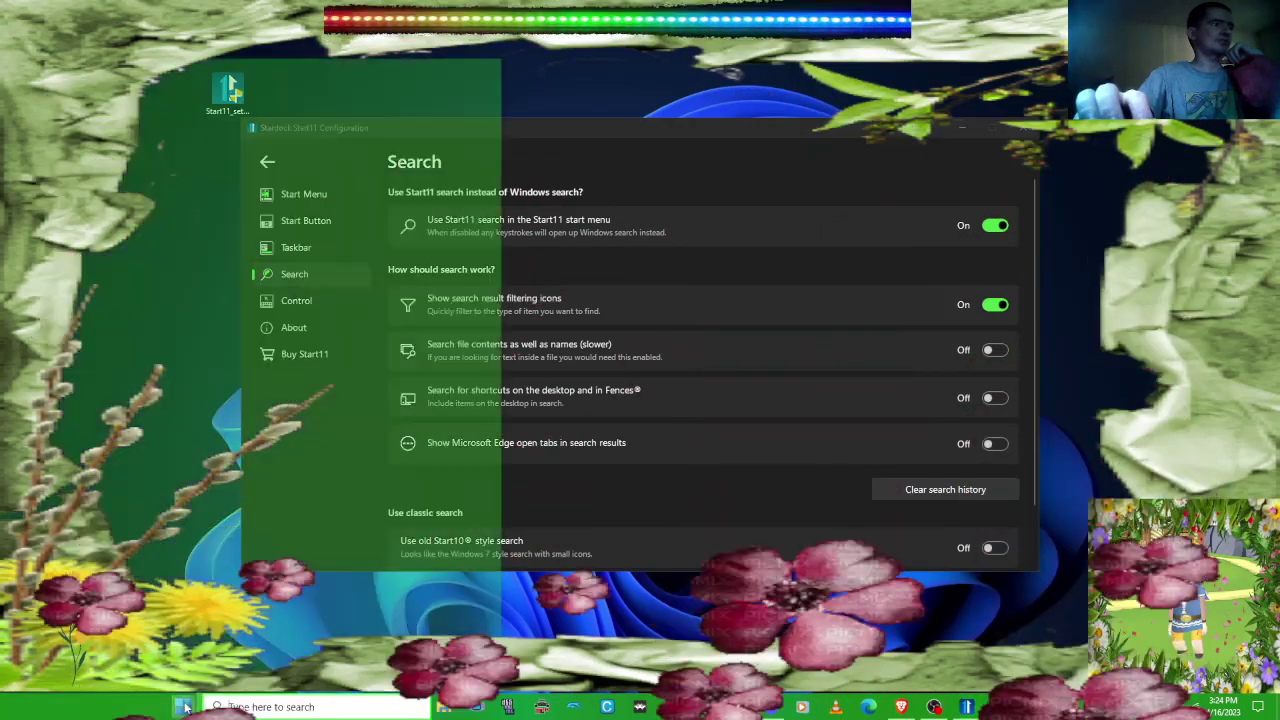
left_click(184, 707)
left_click(300, 707)
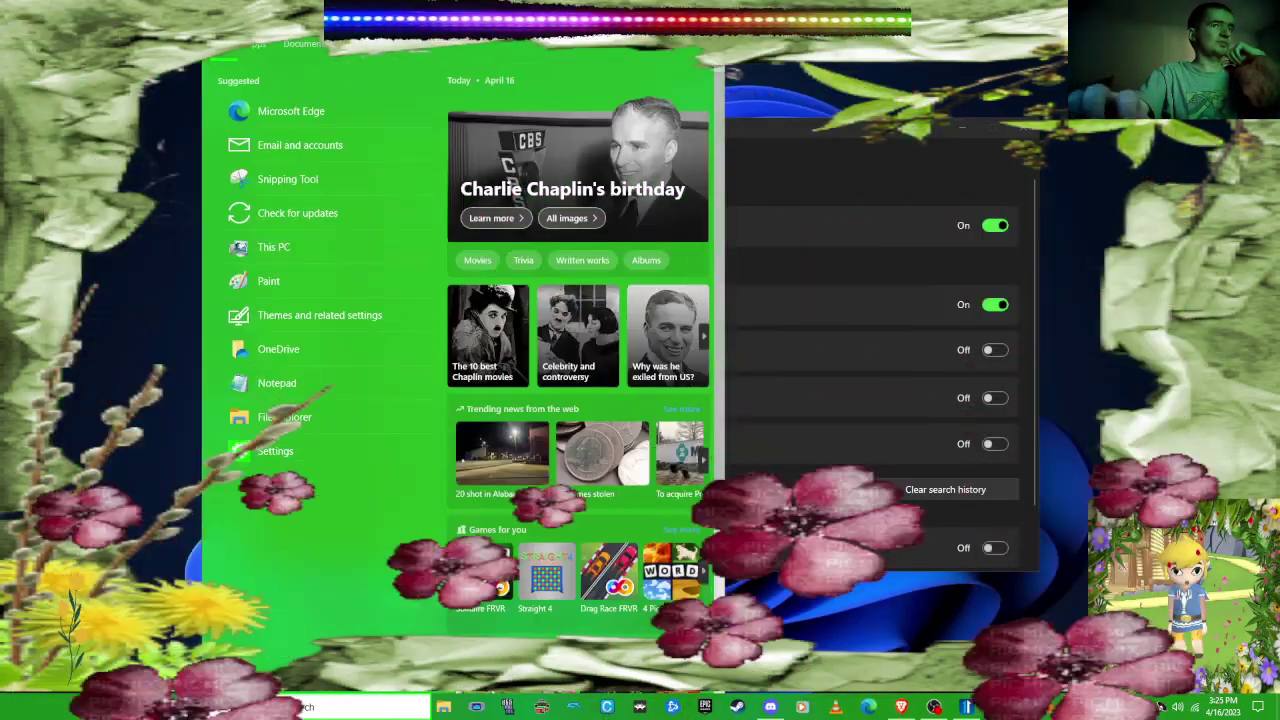
key("Escape")
- Open and close the Start11 start menu several times to check the changes
left_click(184, 707)
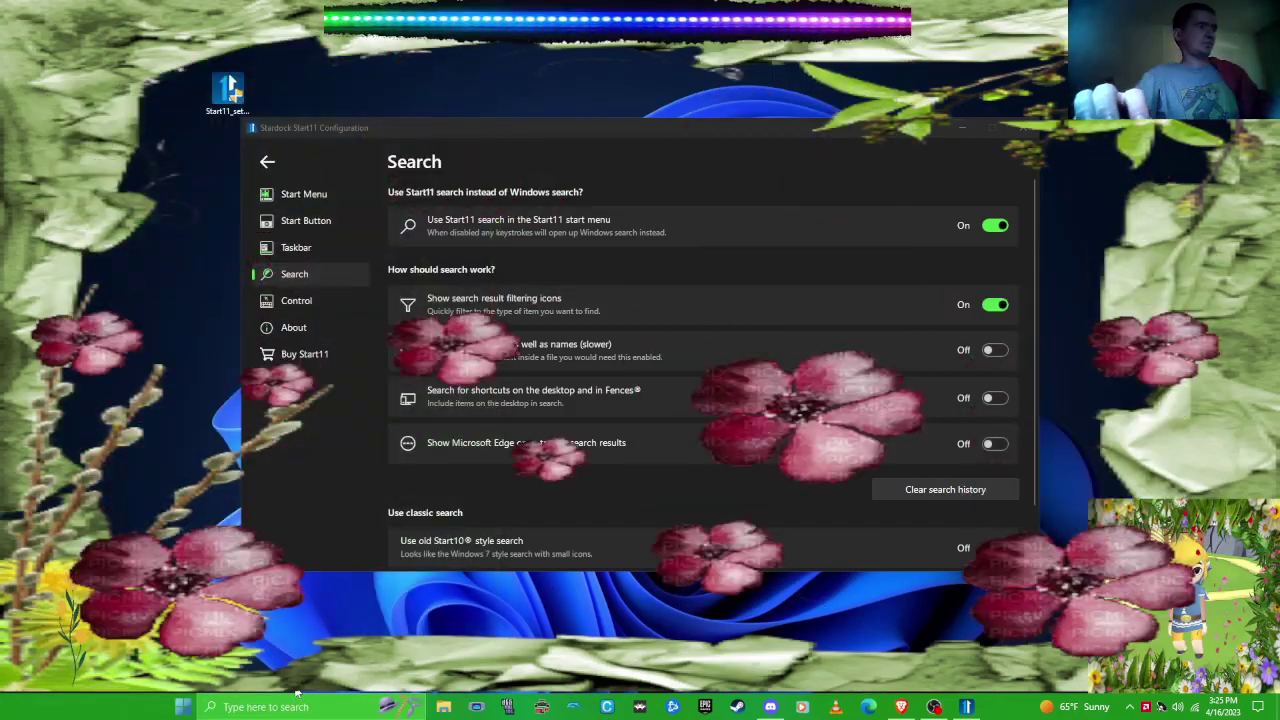
left_click(184, 707)
left_click(184, 707)
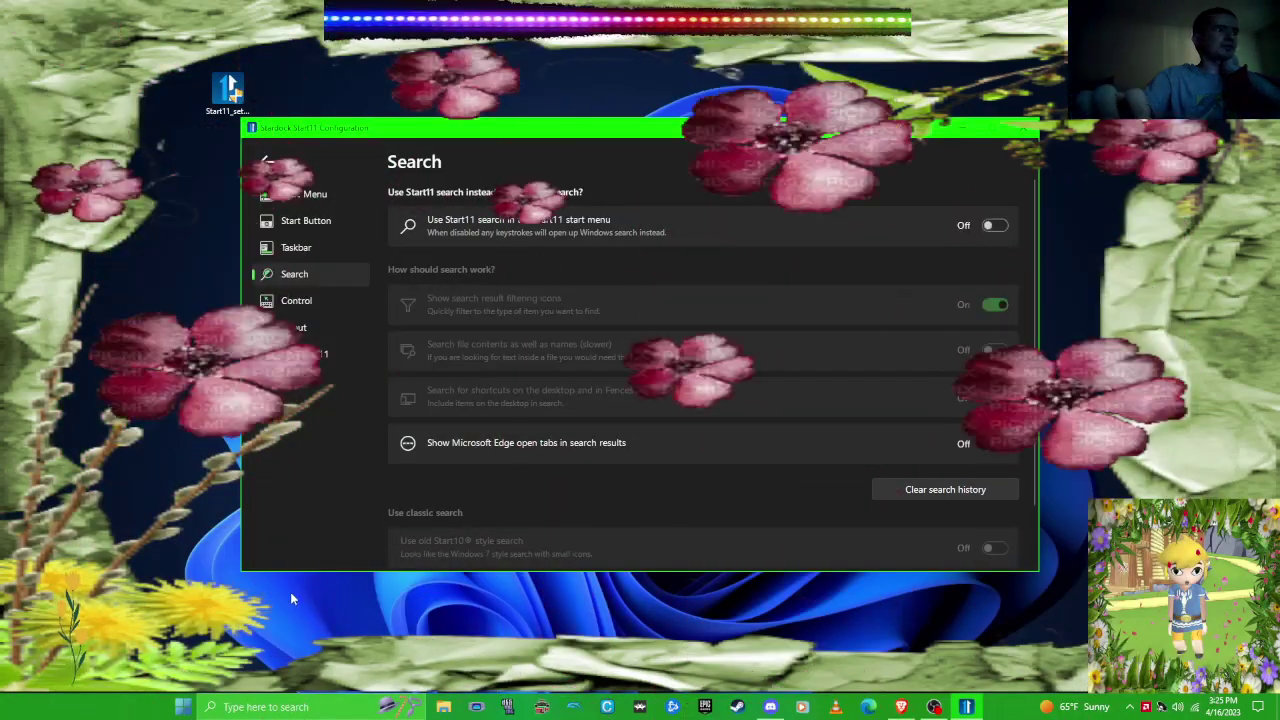
left_click(184, 707)
left_click(184, 707)
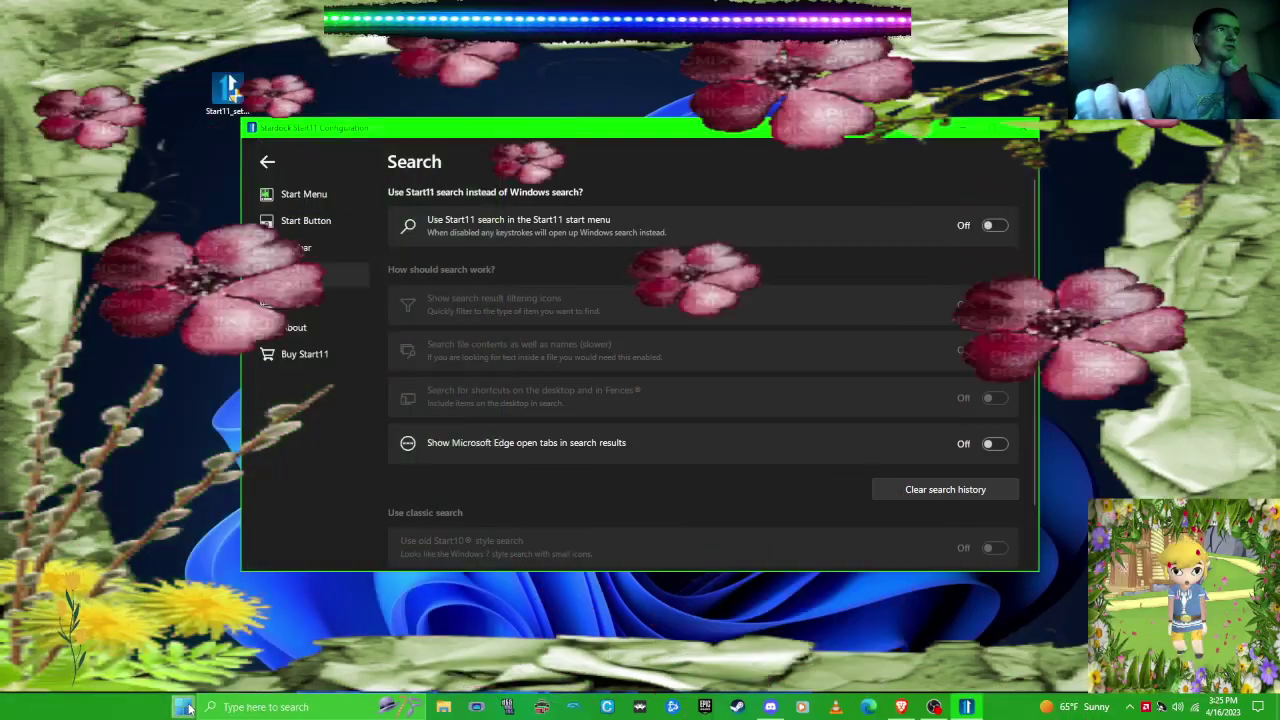
left_click(184, 707)
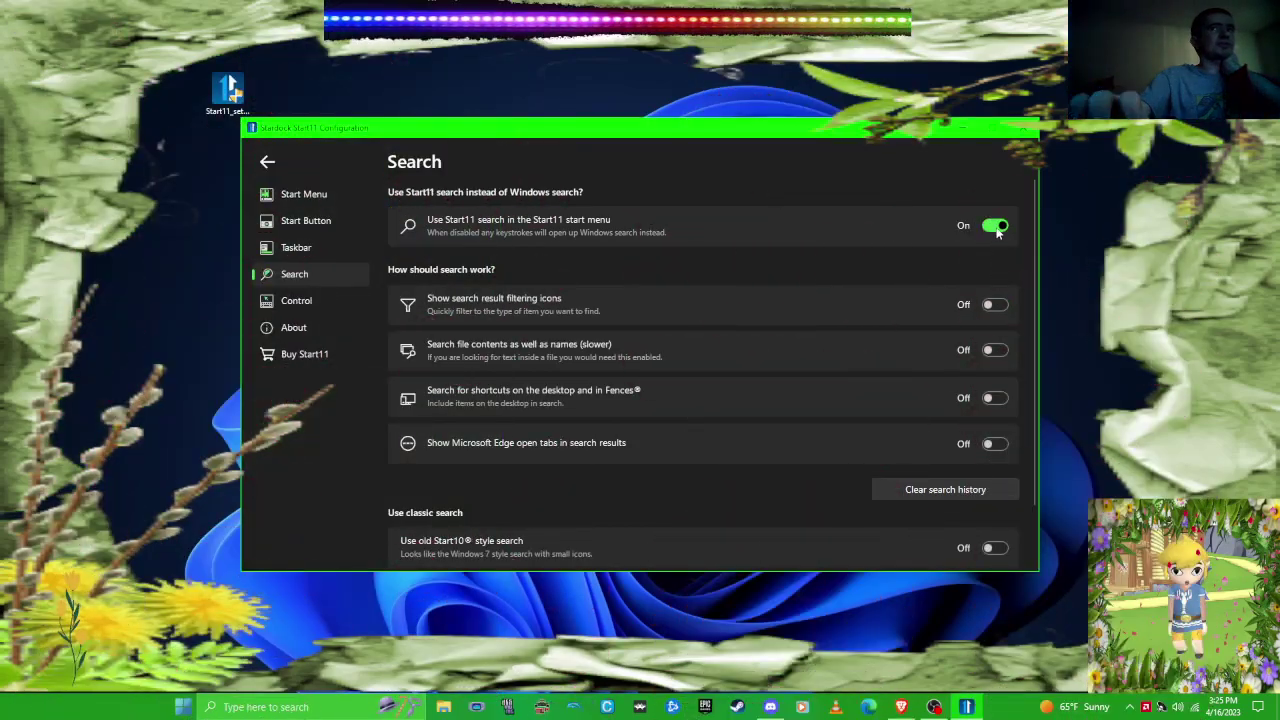
- Switch off Use Start11 search, then test the Start menu and Windows search flyout
left_click(997, 226)
scroll(888, 289, "down", 2)
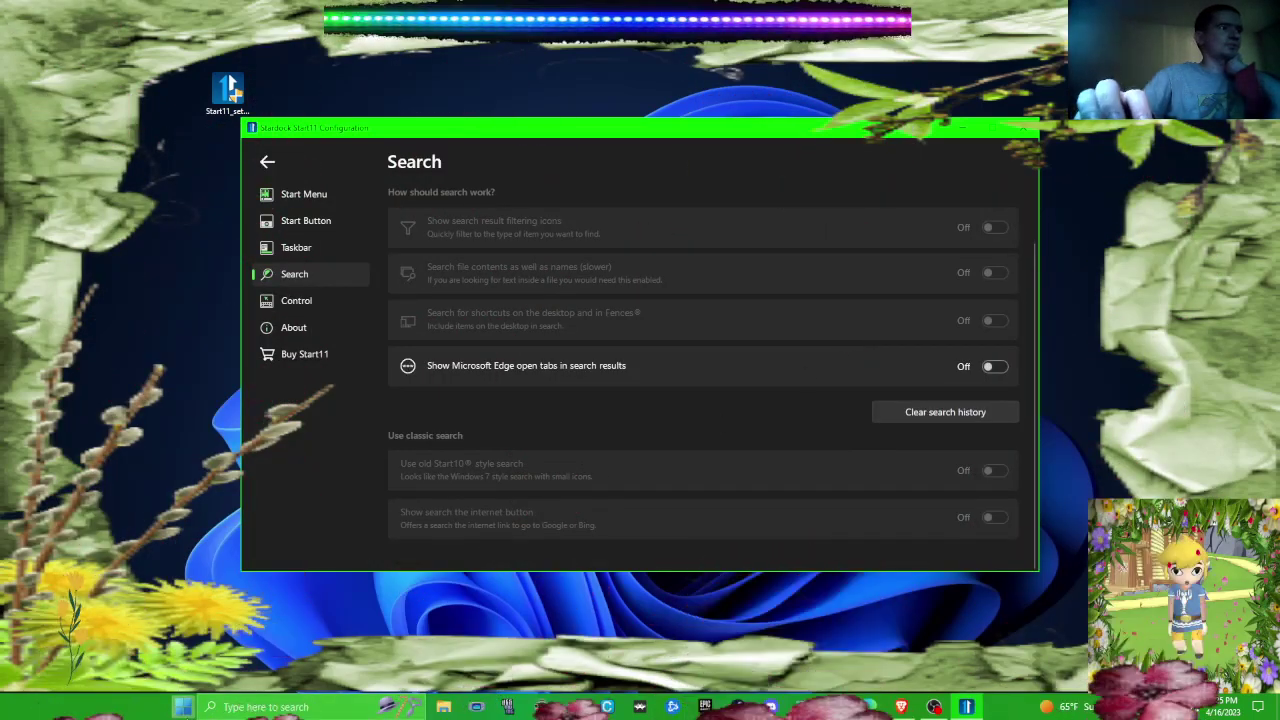
key("super")
key("super+s")
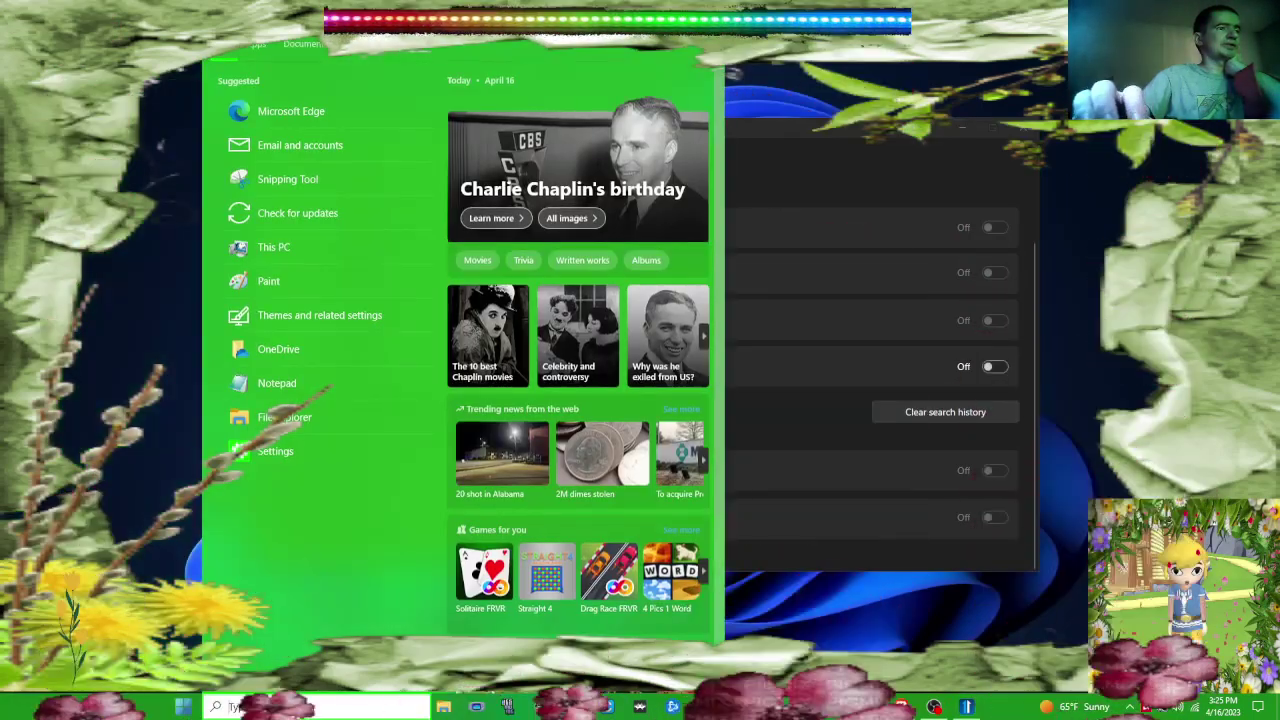
key("Escape")
key("super+s")
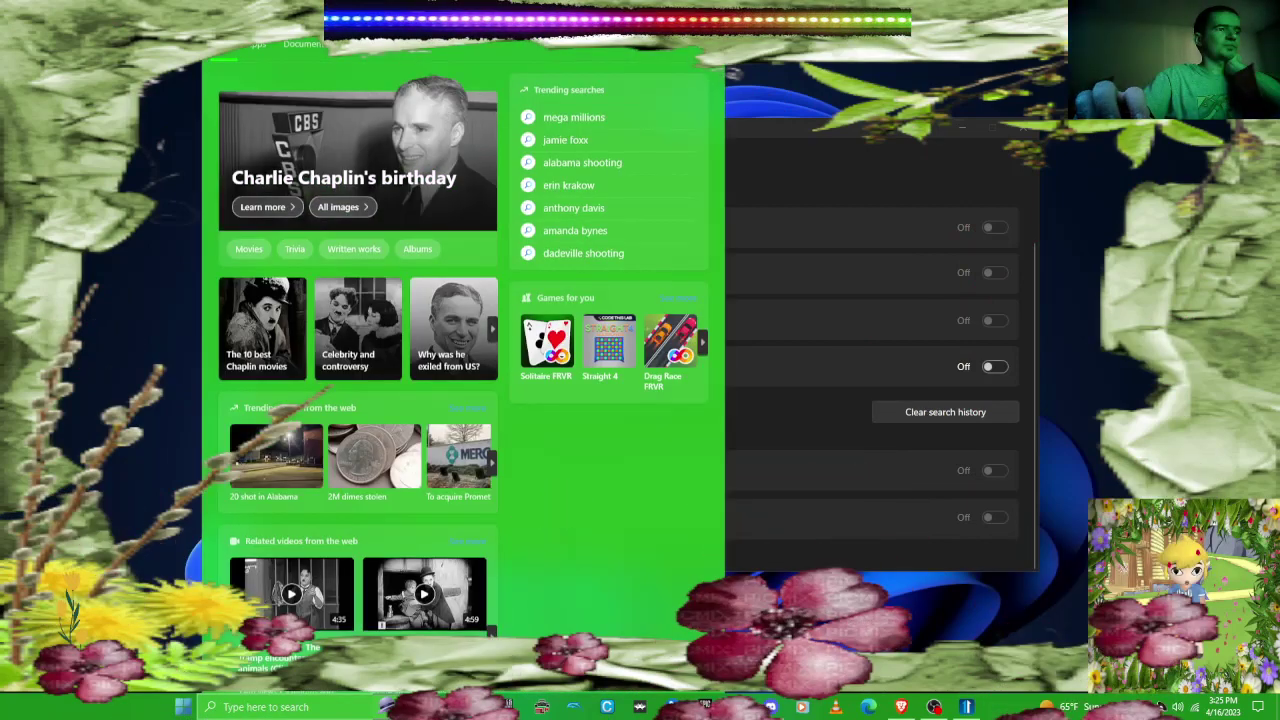
key("Escape")
left_click(186, 706)
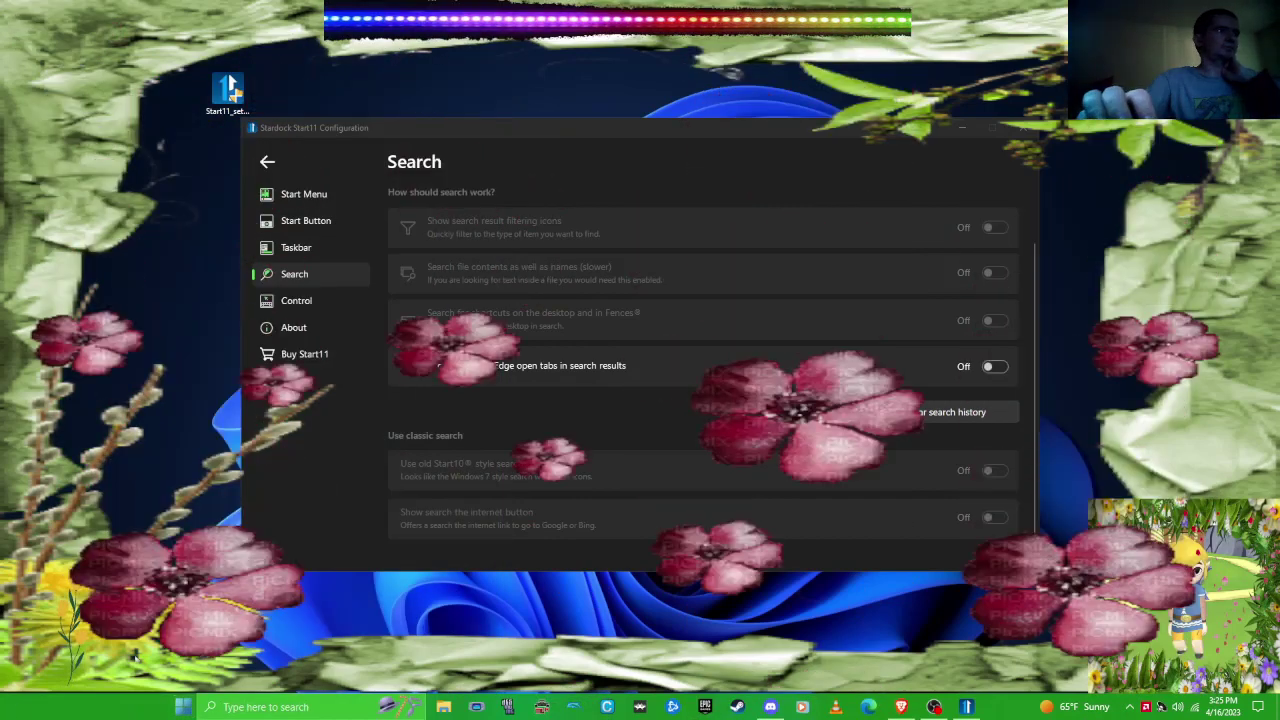
- Reopen the start menu and step through the Start Menu, Start Button and Taskbar pages
left_click(186, 706)
key("Escape")
left_click(303, 194)
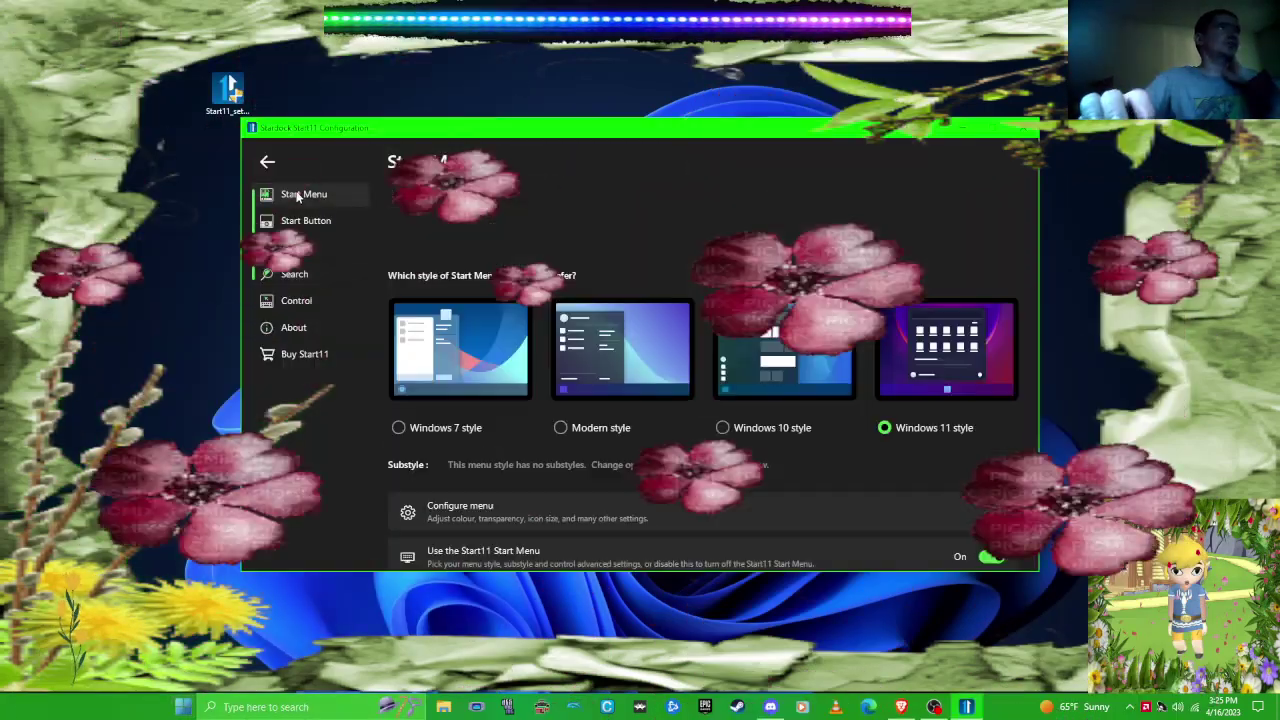
left_click(294, 228)
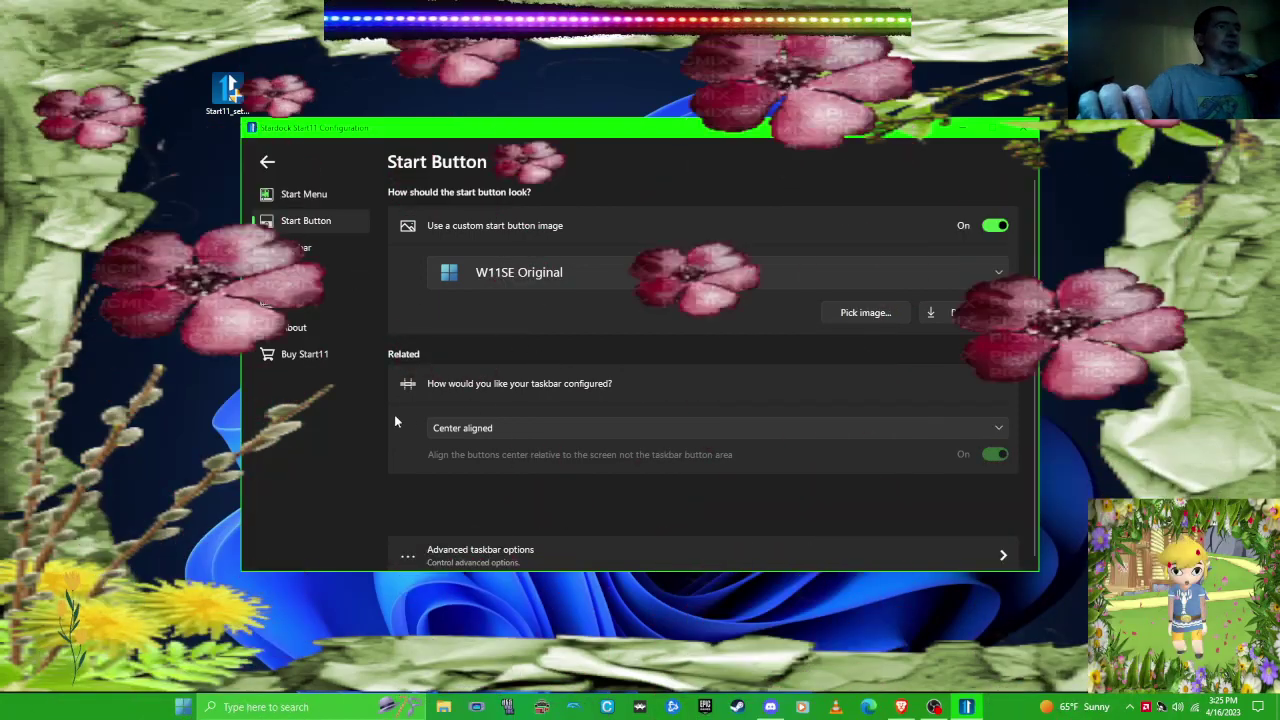
left_click(296, 248)
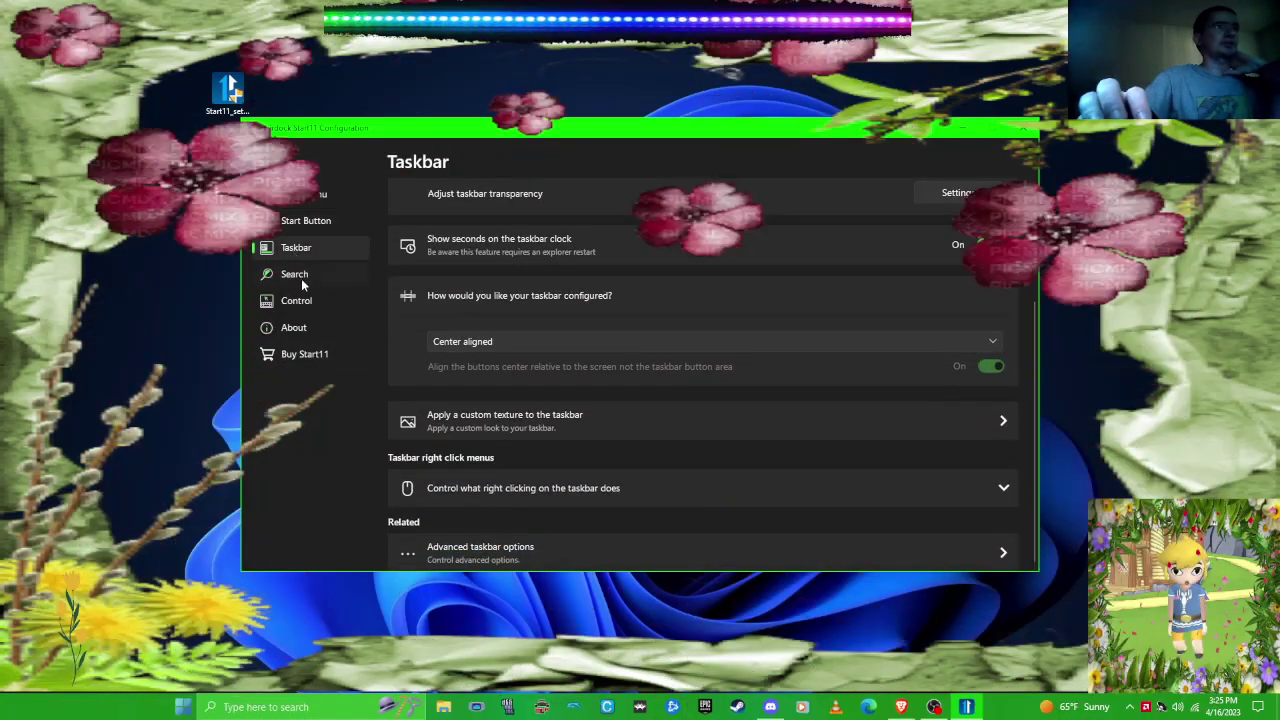
- Visit the Search and Control pages, then preview search in the Start menu
left_click(294, 274)
left_click(324, 301)
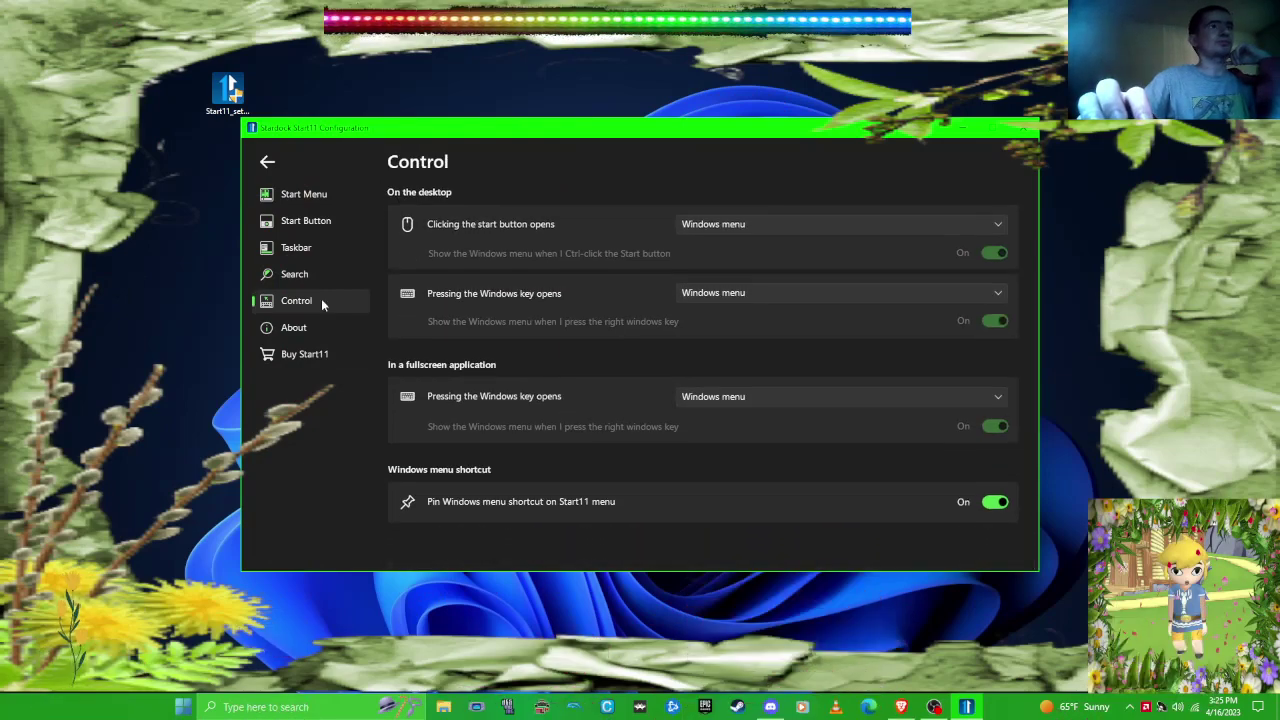
left_click(317, 274)
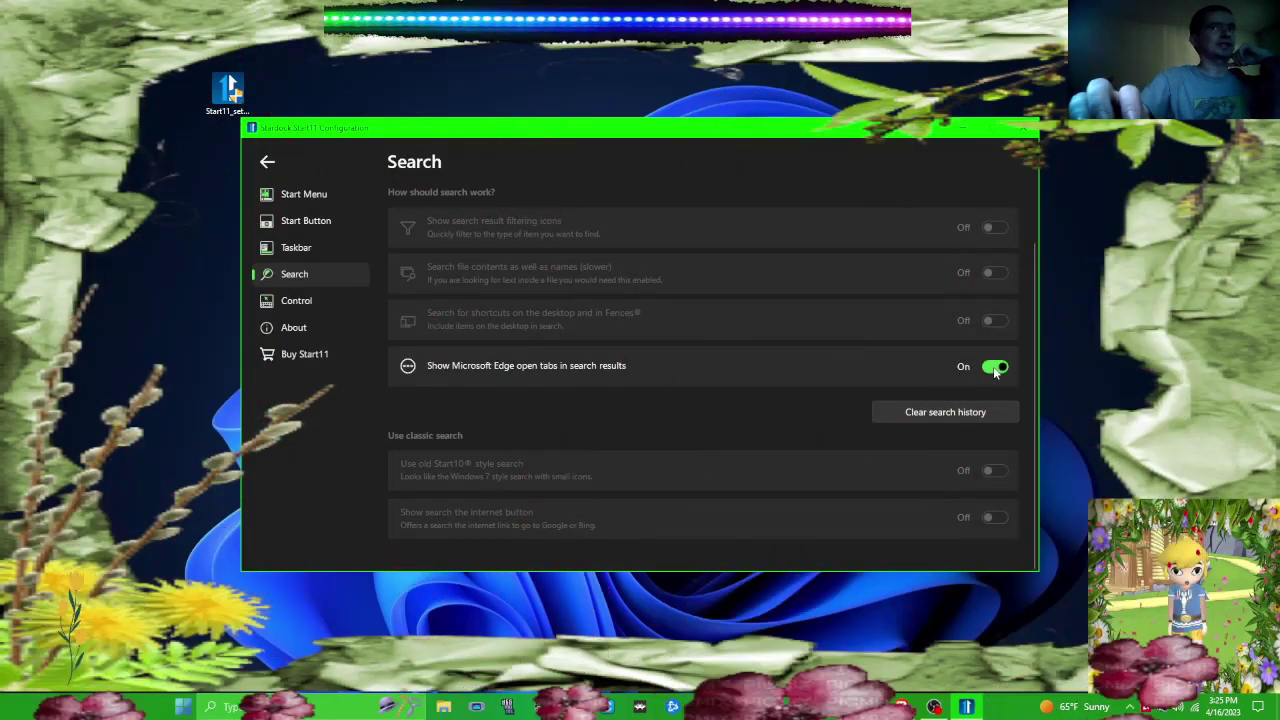
key("super")
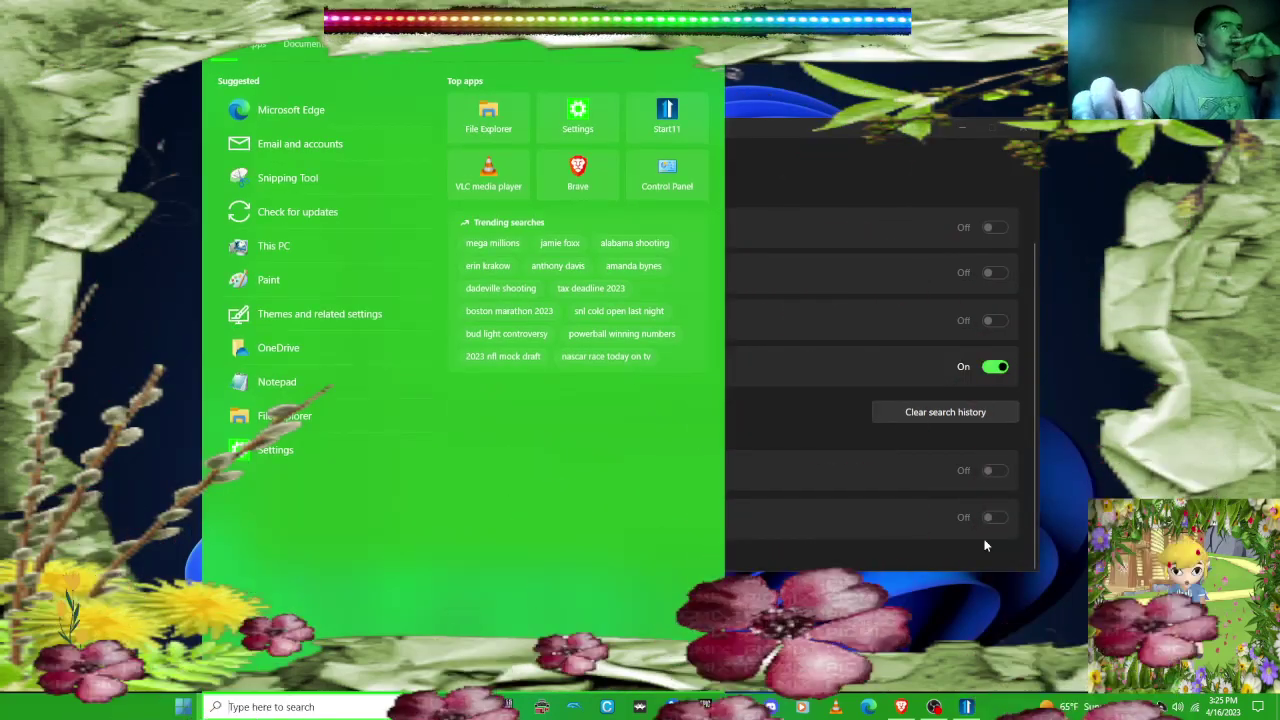
key("super")
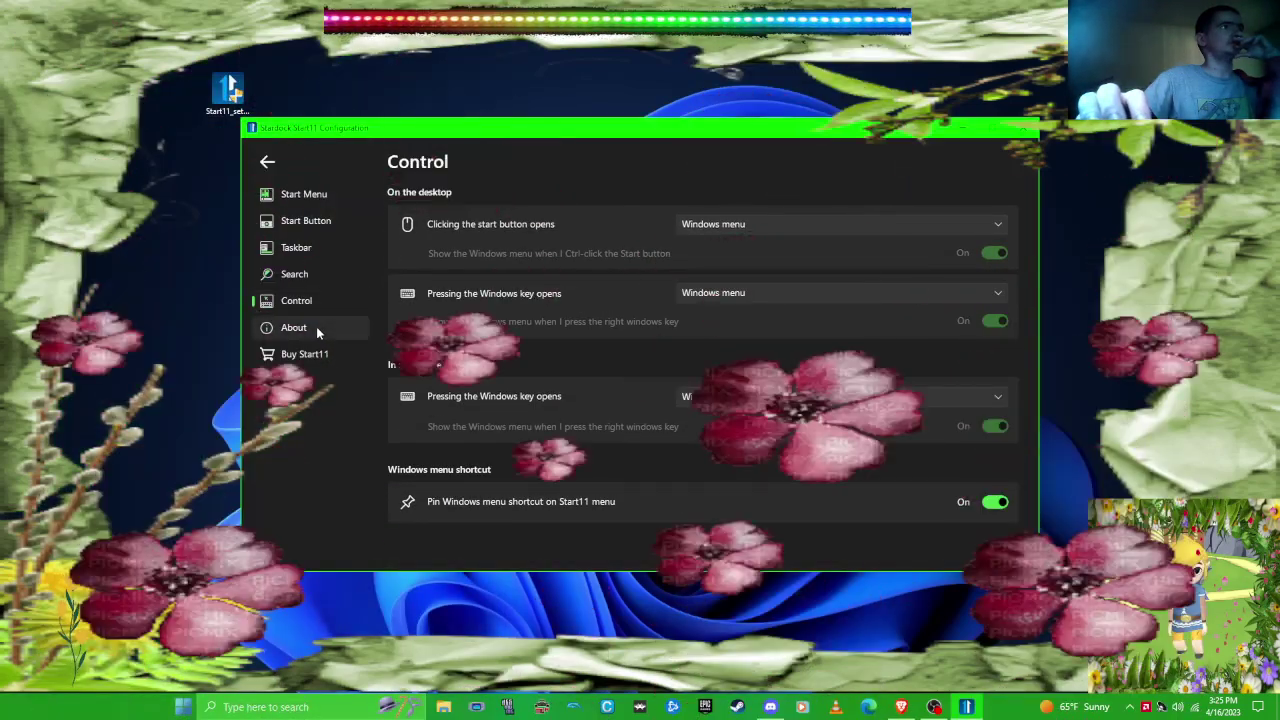
- View the About page and license options, then visit Stardock's Start11 purchase webpage
left_click(293, 327)
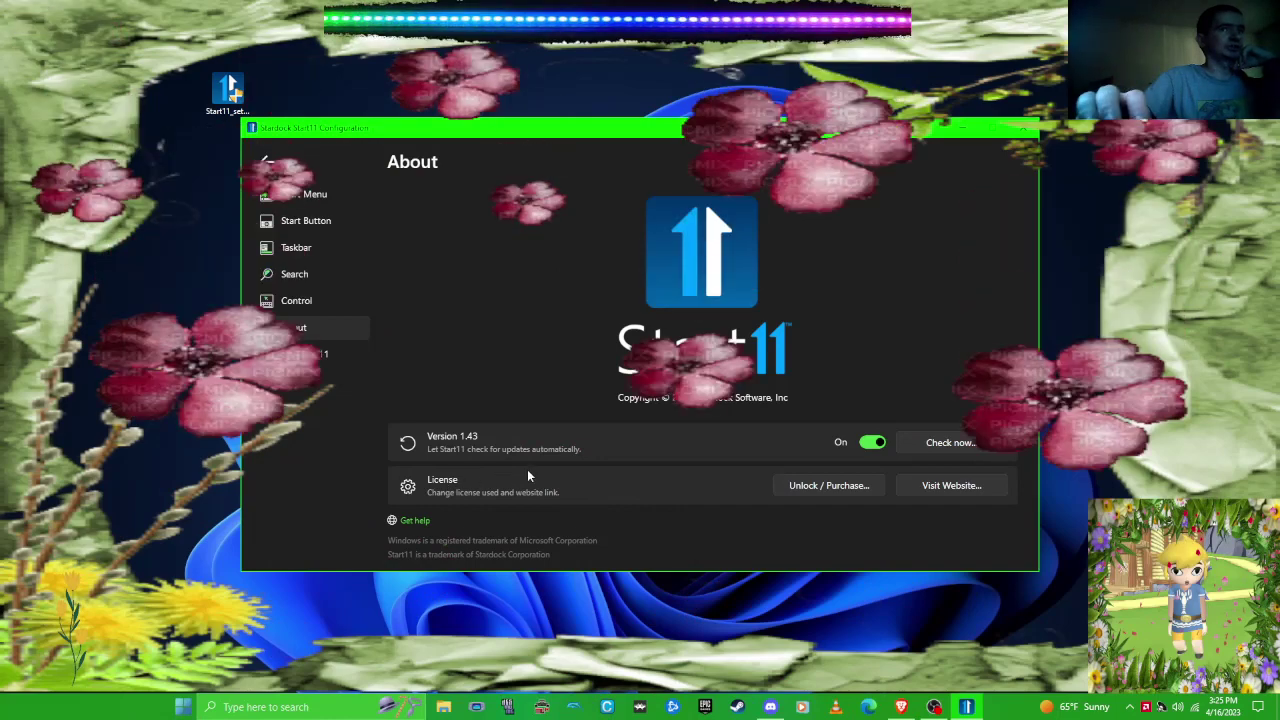
left_click(829, 486)
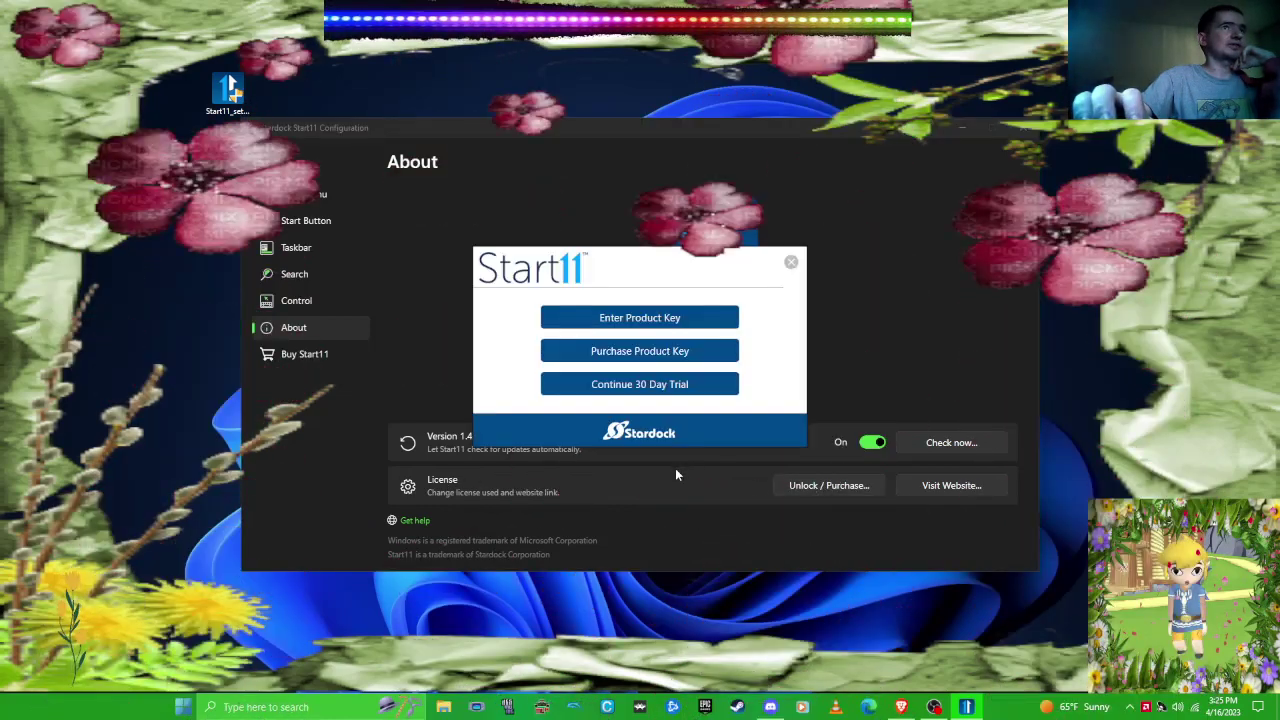
left_click(630, 385)
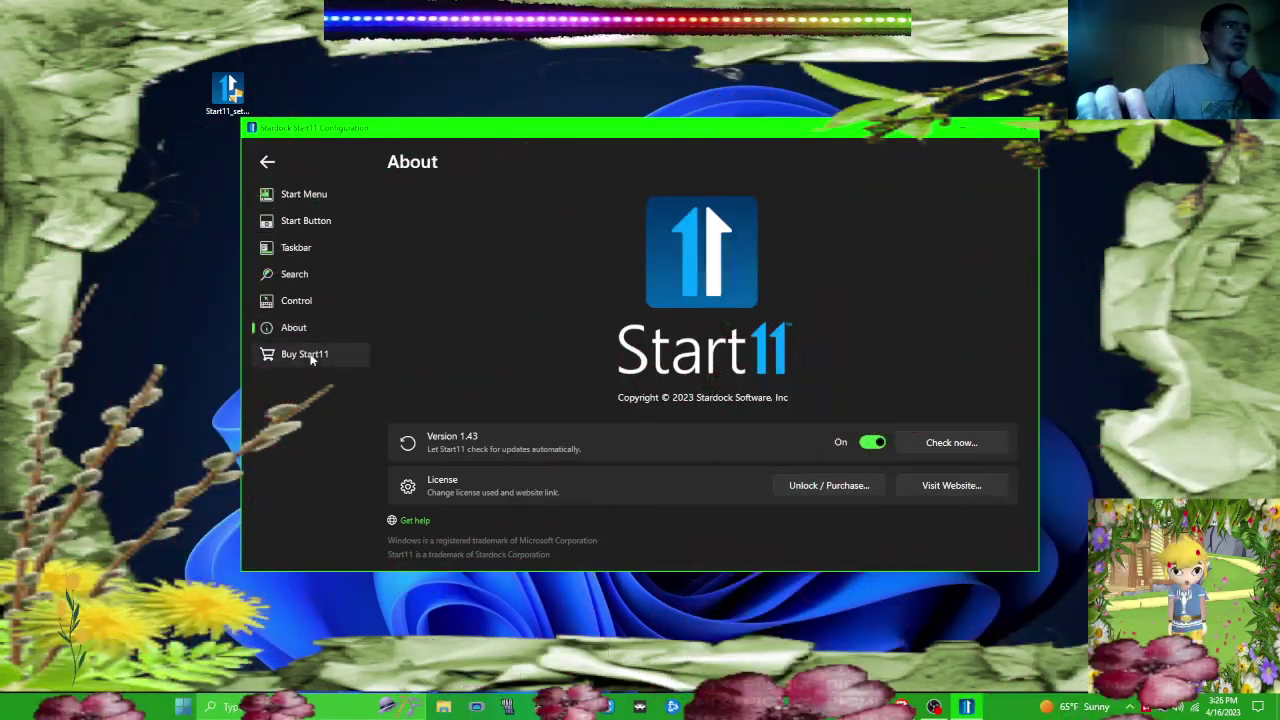
left_click(305, 354)
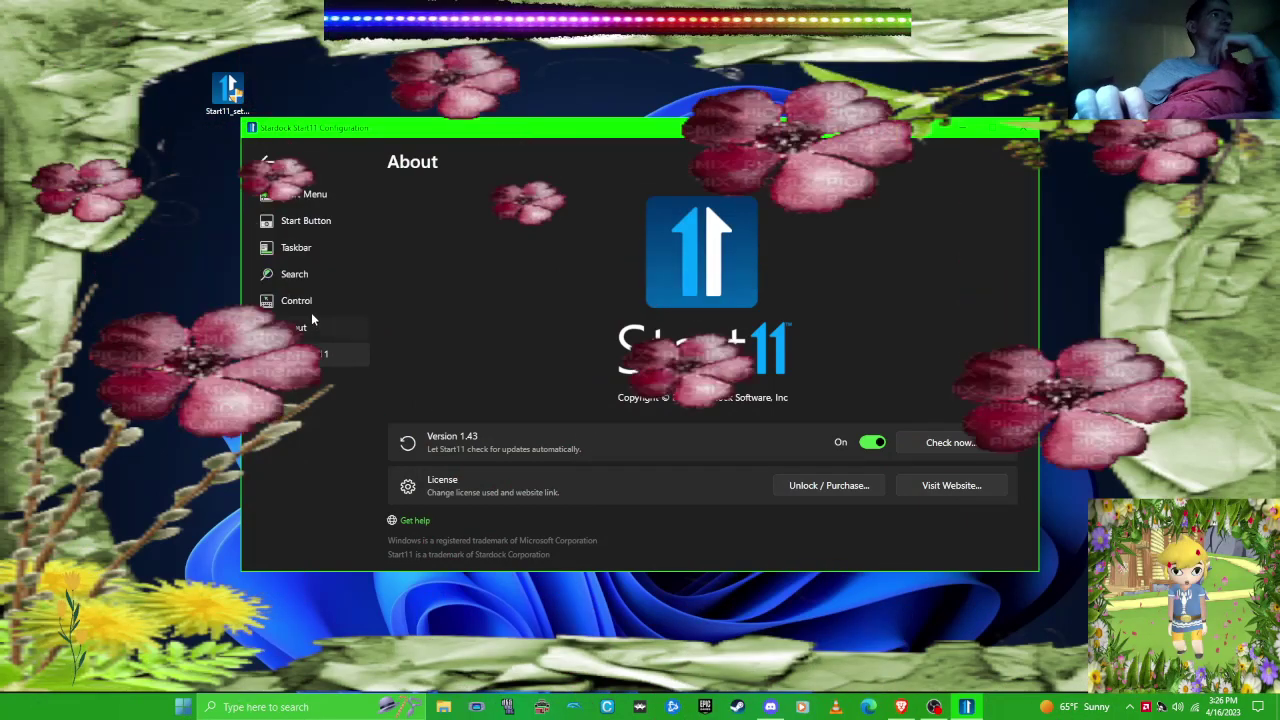
- Visit the Start Menu page, then close the Start11 settings window
left_click(300, 193)
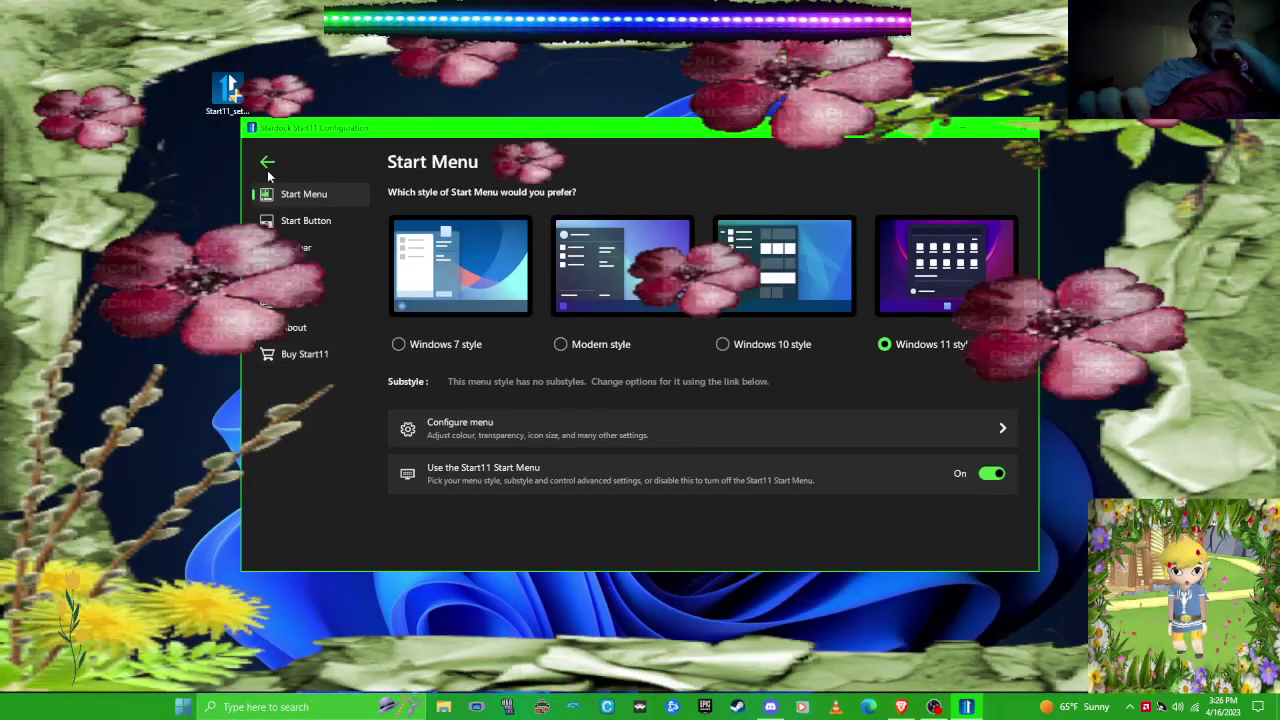
left_click(267, 162)
left_click(1024, 128)
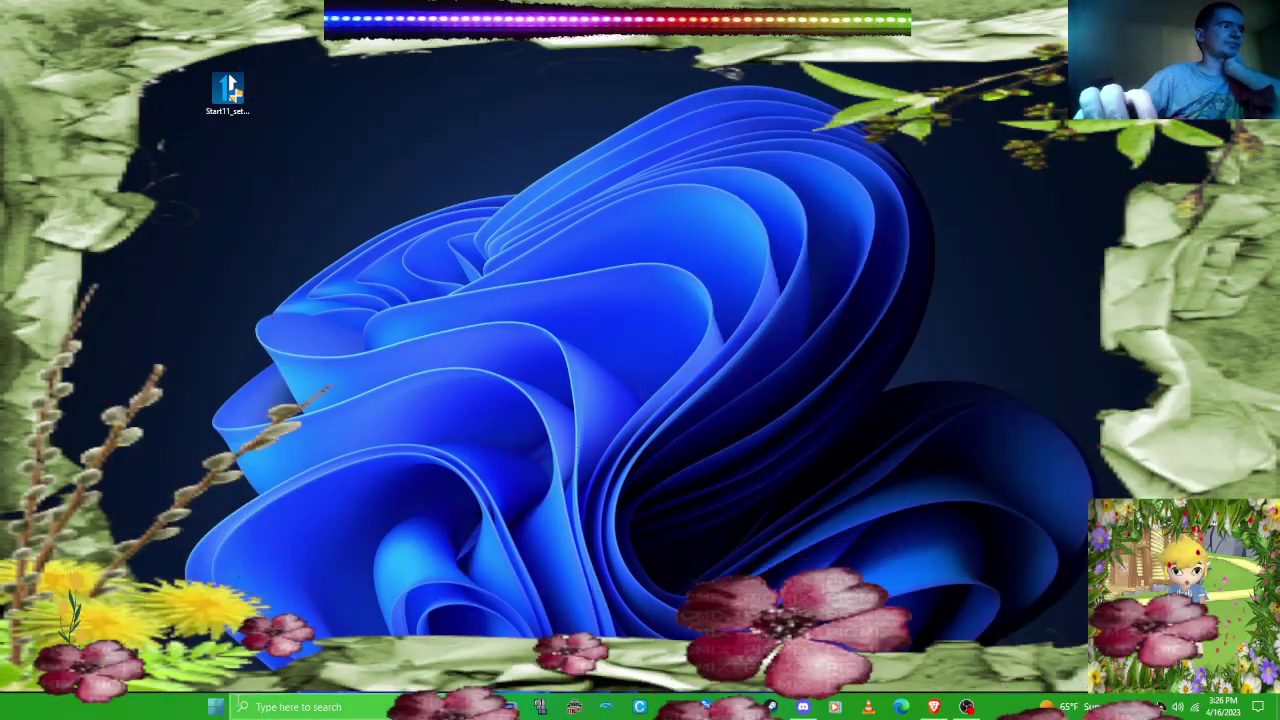
- Preview the new Start menu and try the taskbar Windows search panel
key("super")
key("super")
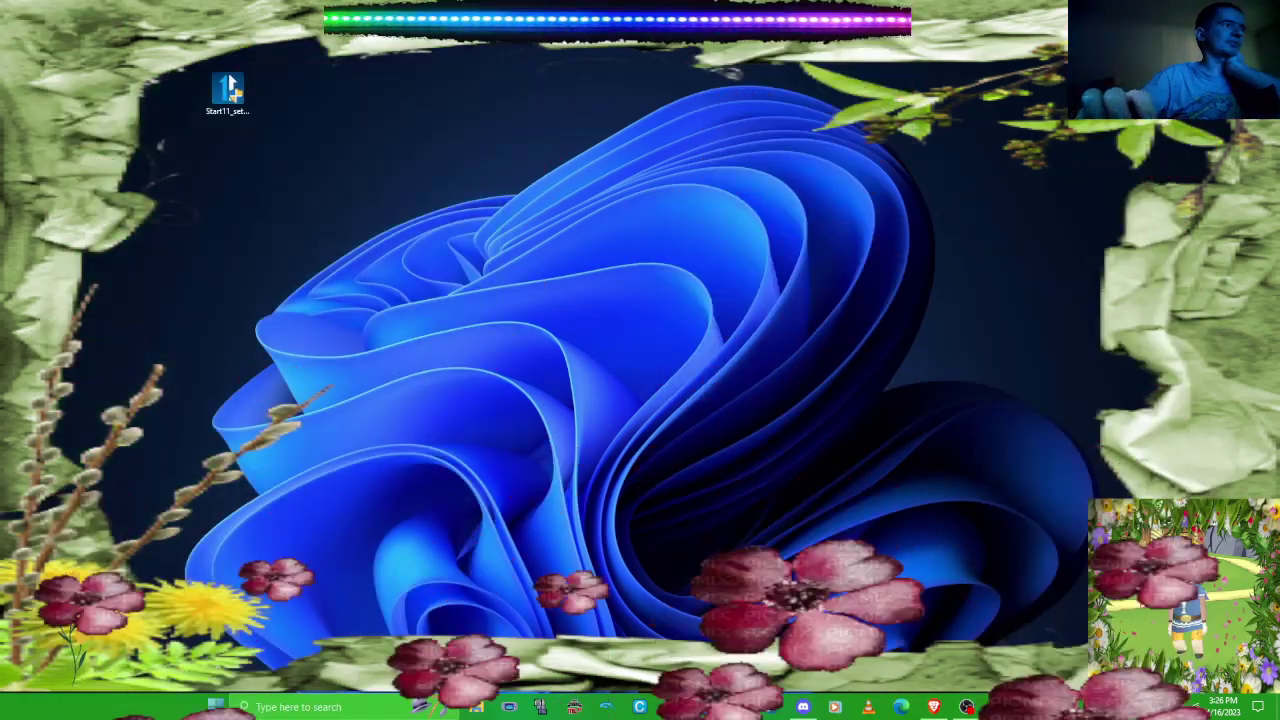
key("super")
key("super")
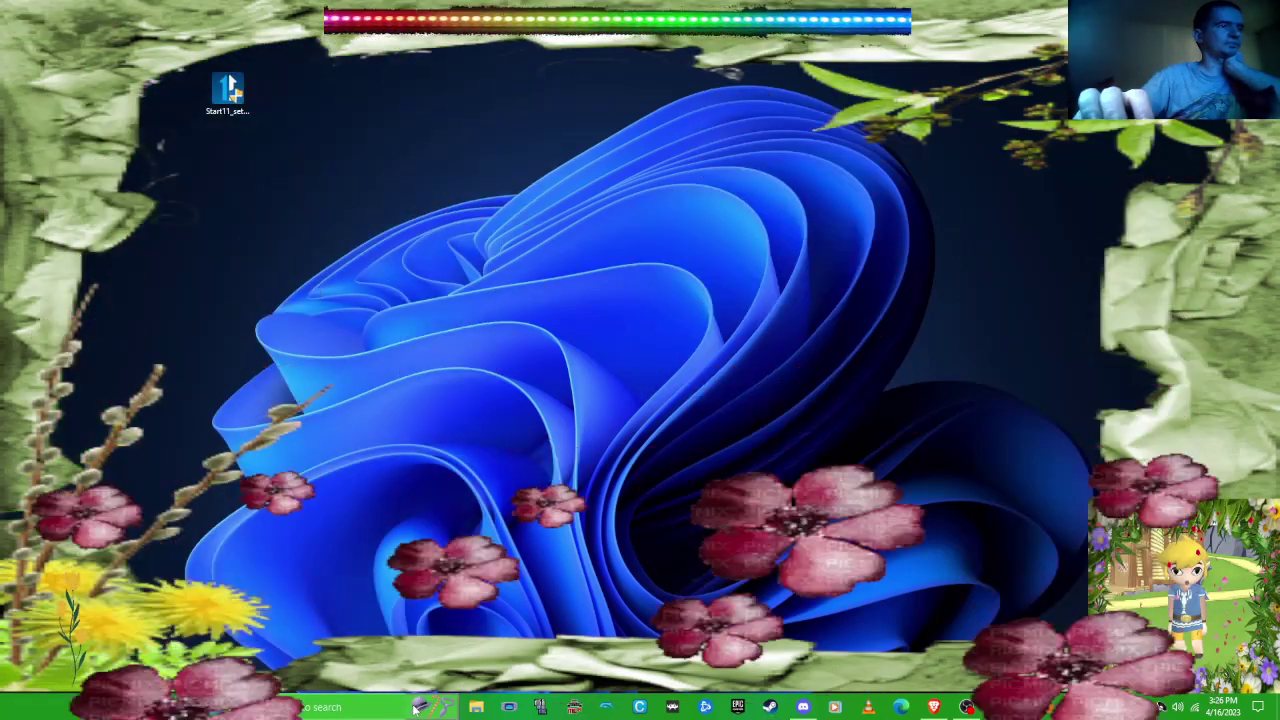
left_click(421, 708)
left_click(462, 430)
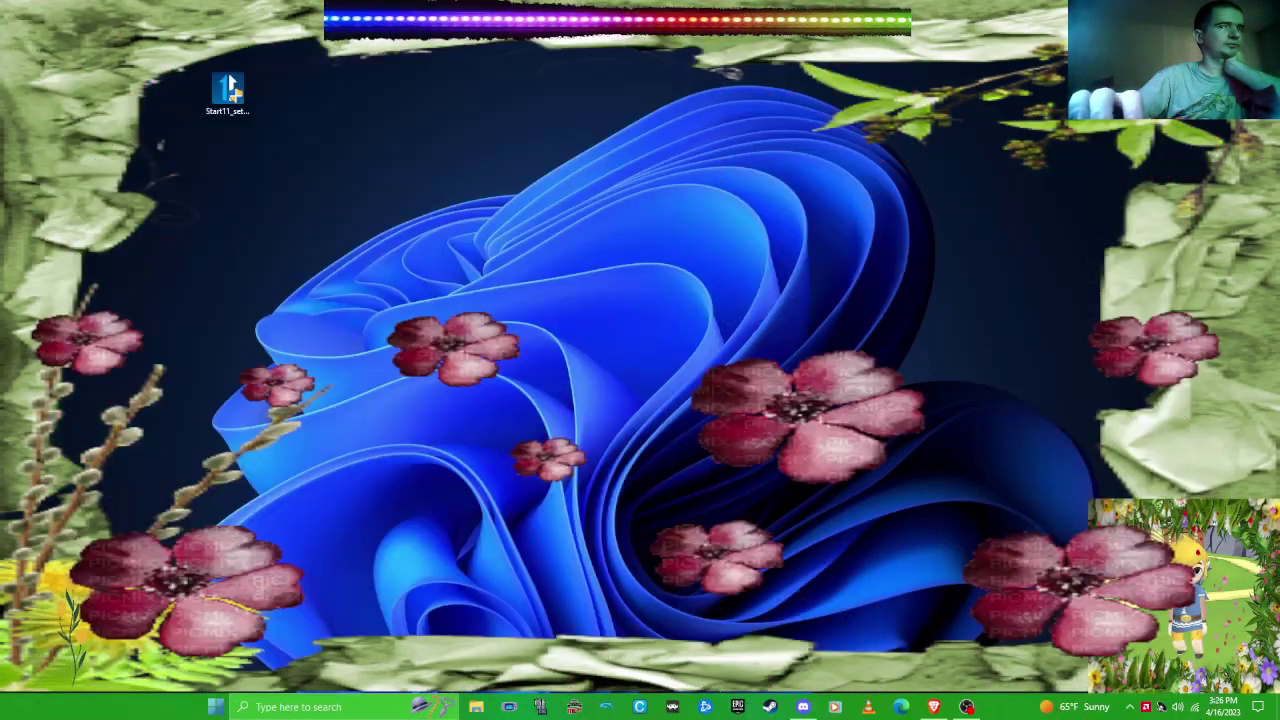
key("super")
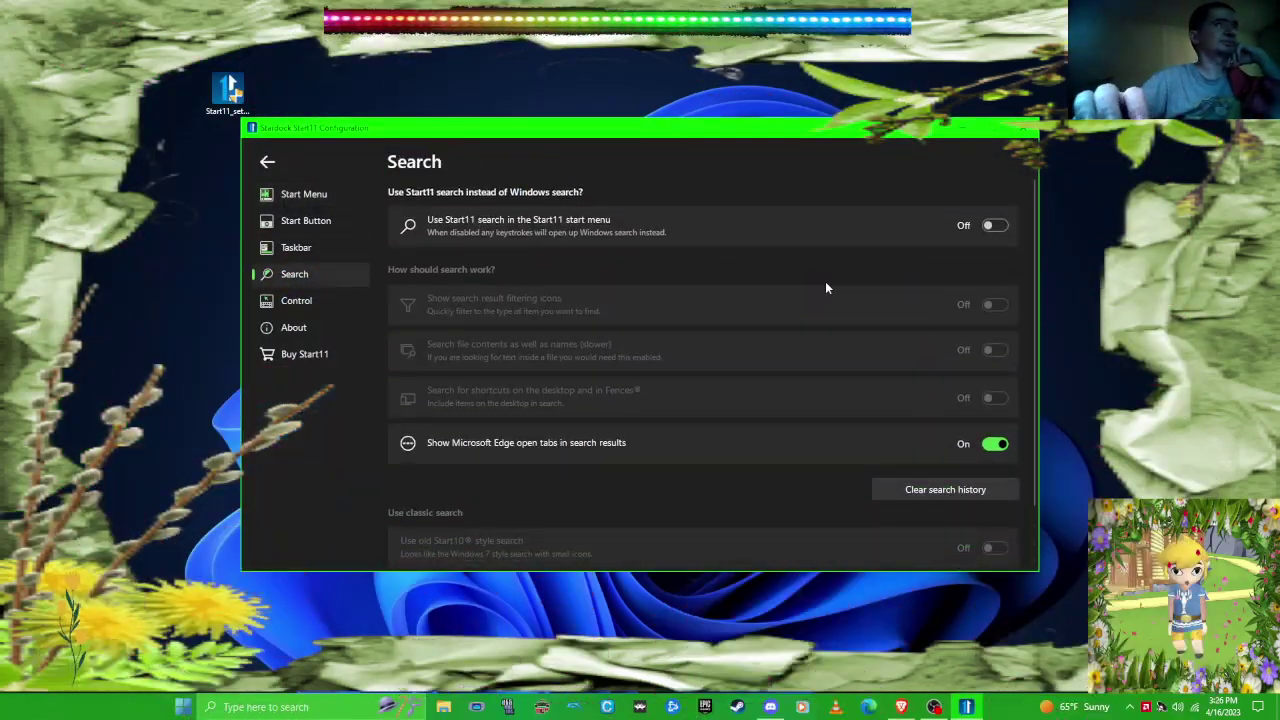
- Turn on Start11 search, search filtering icons, and desktop/Fences shortcut search, previewing the menu
left_click(996, 225)
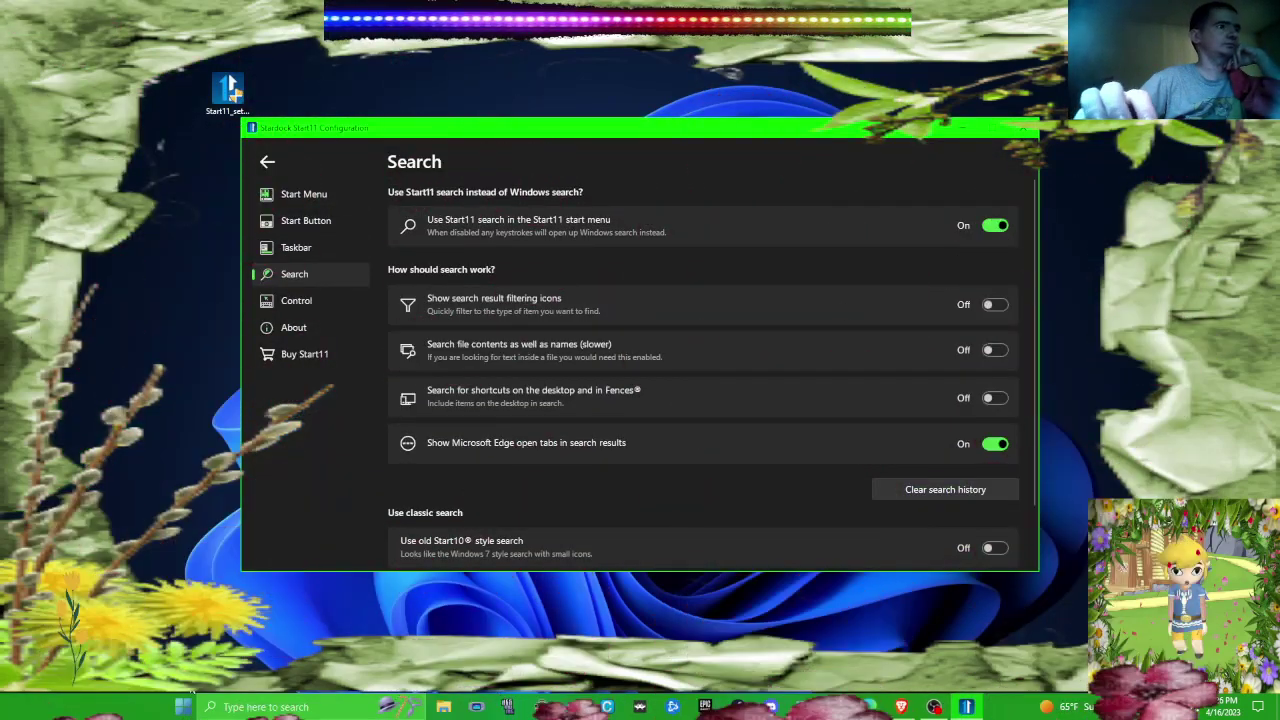
left_click(183, 708)
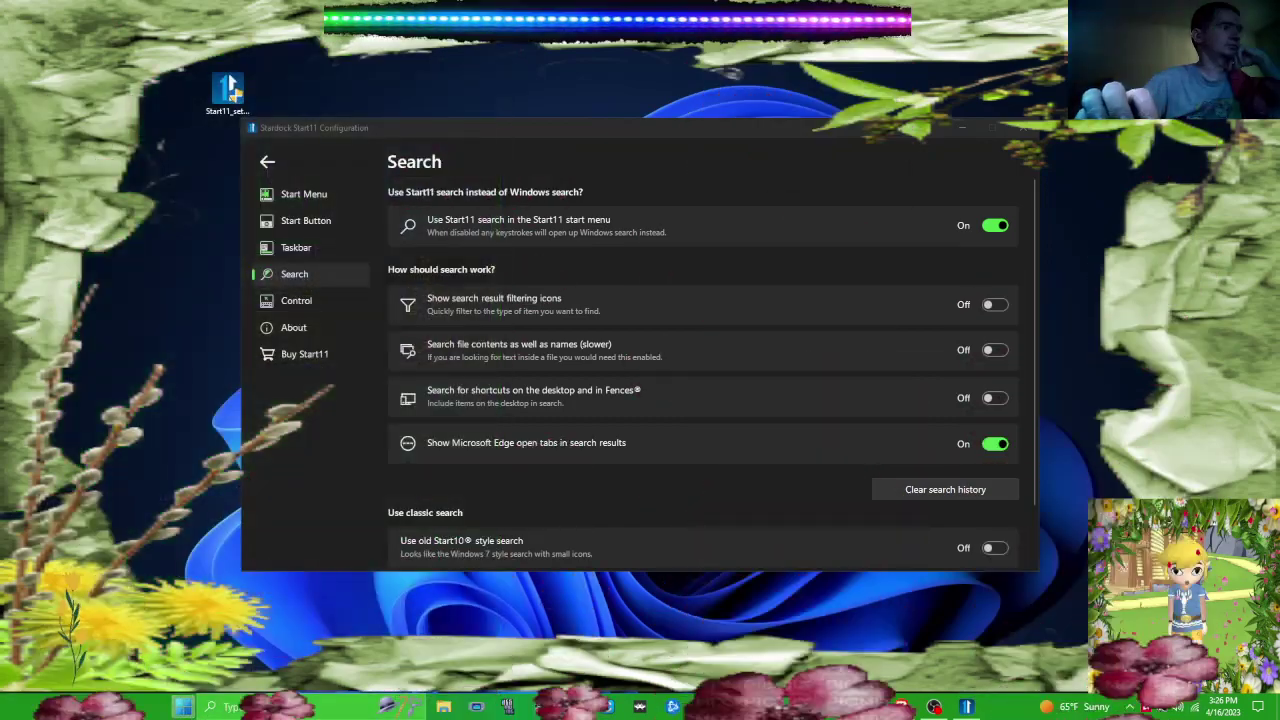
left_click(188, 708)
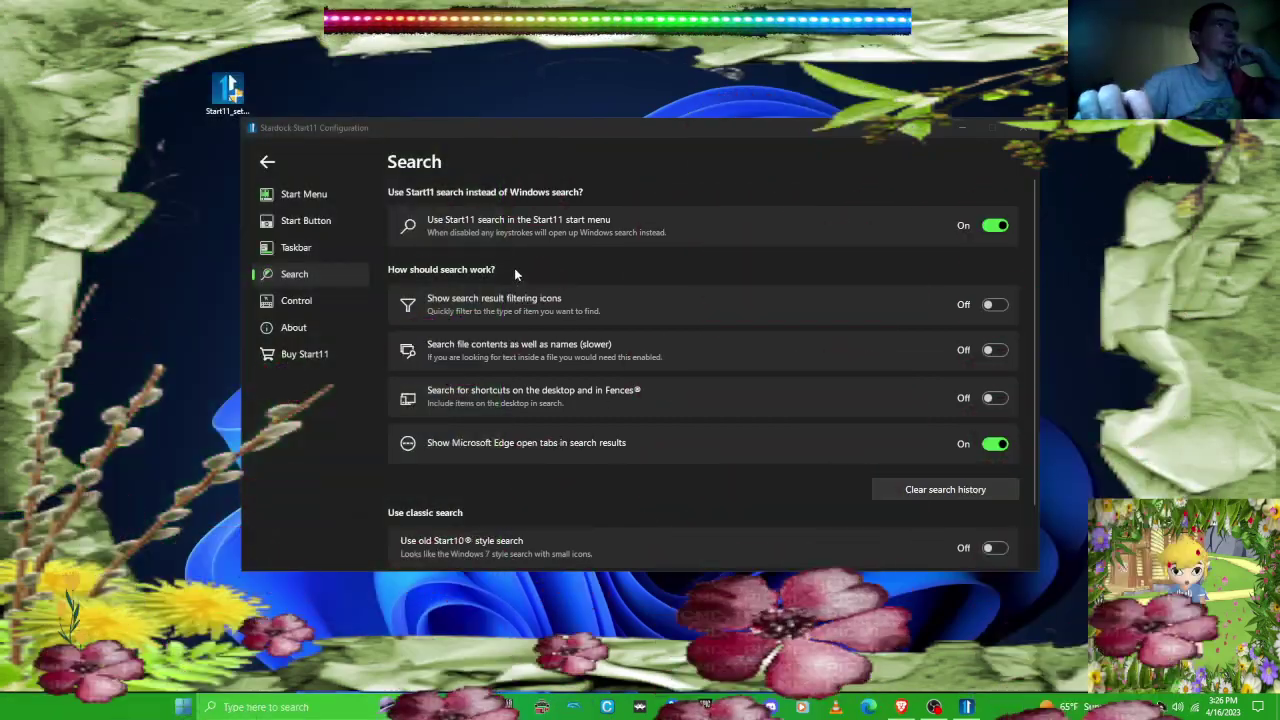
left_click(995, 305)
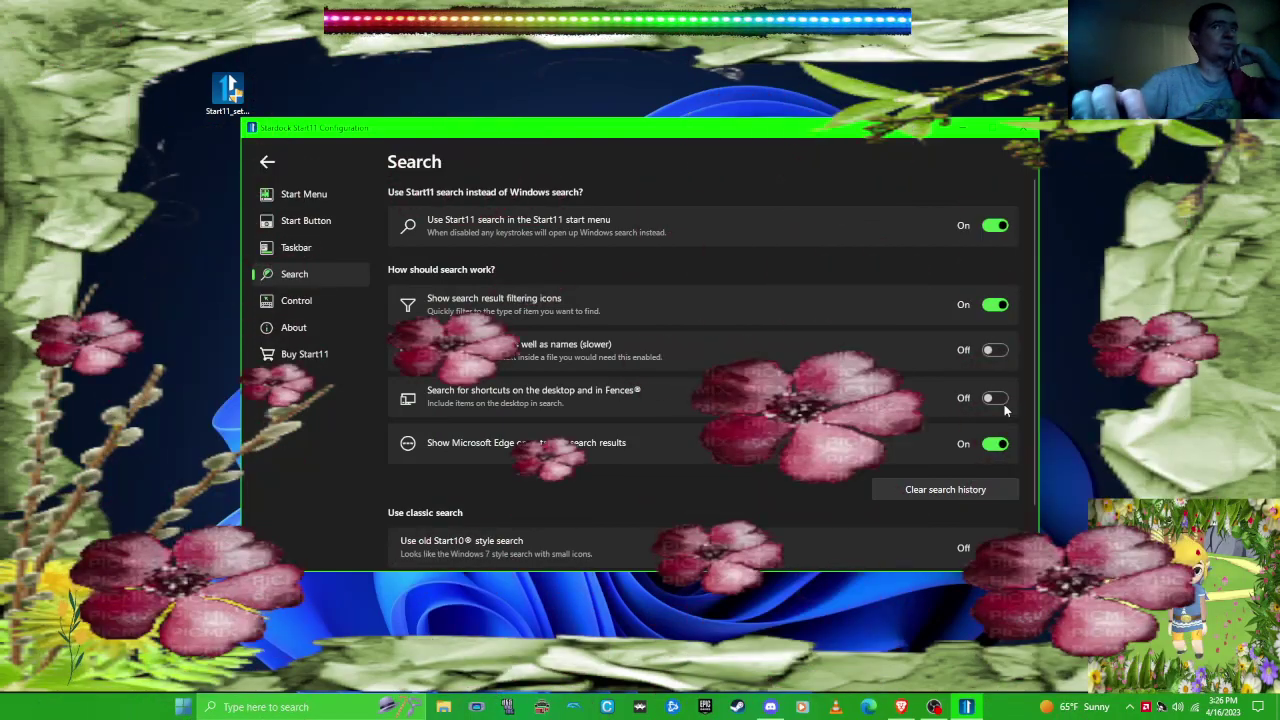
left_click(995, 398)
- Preview the Start11 start menu repeatedly, then turn on old Start10-style search
key("super")
key("super")
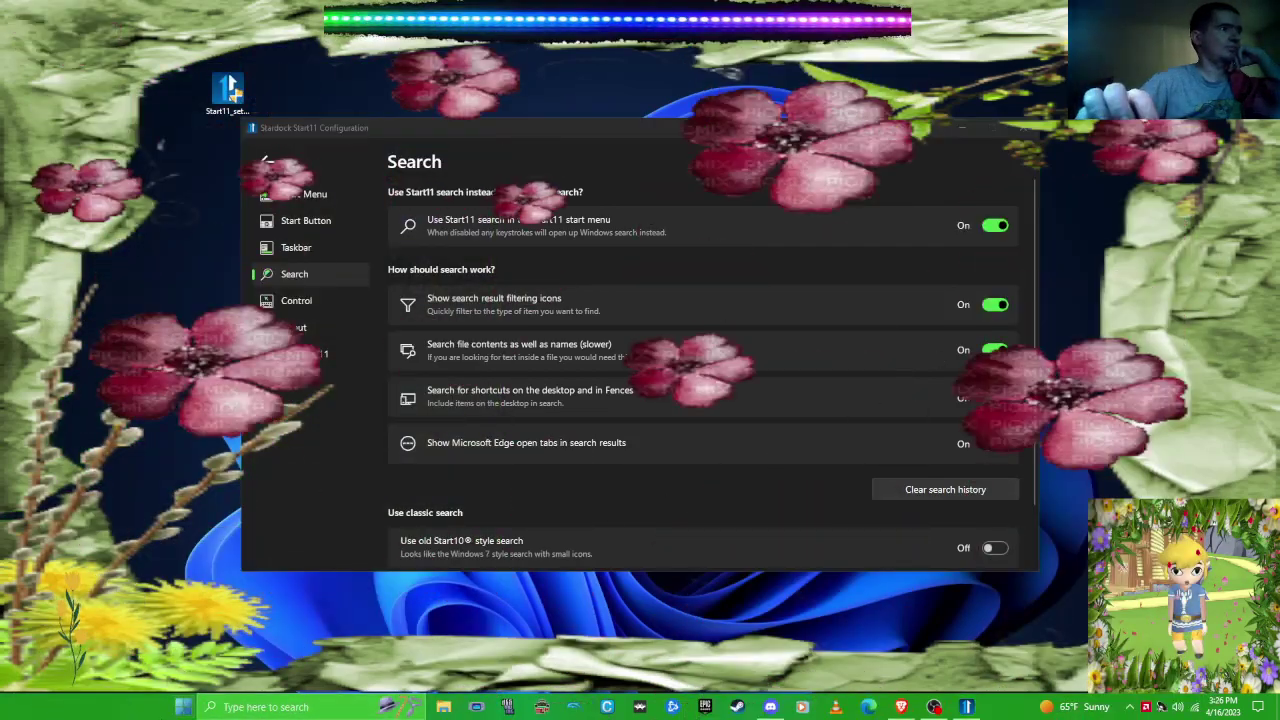
left_click(182, 708)
left_click(182, 707)
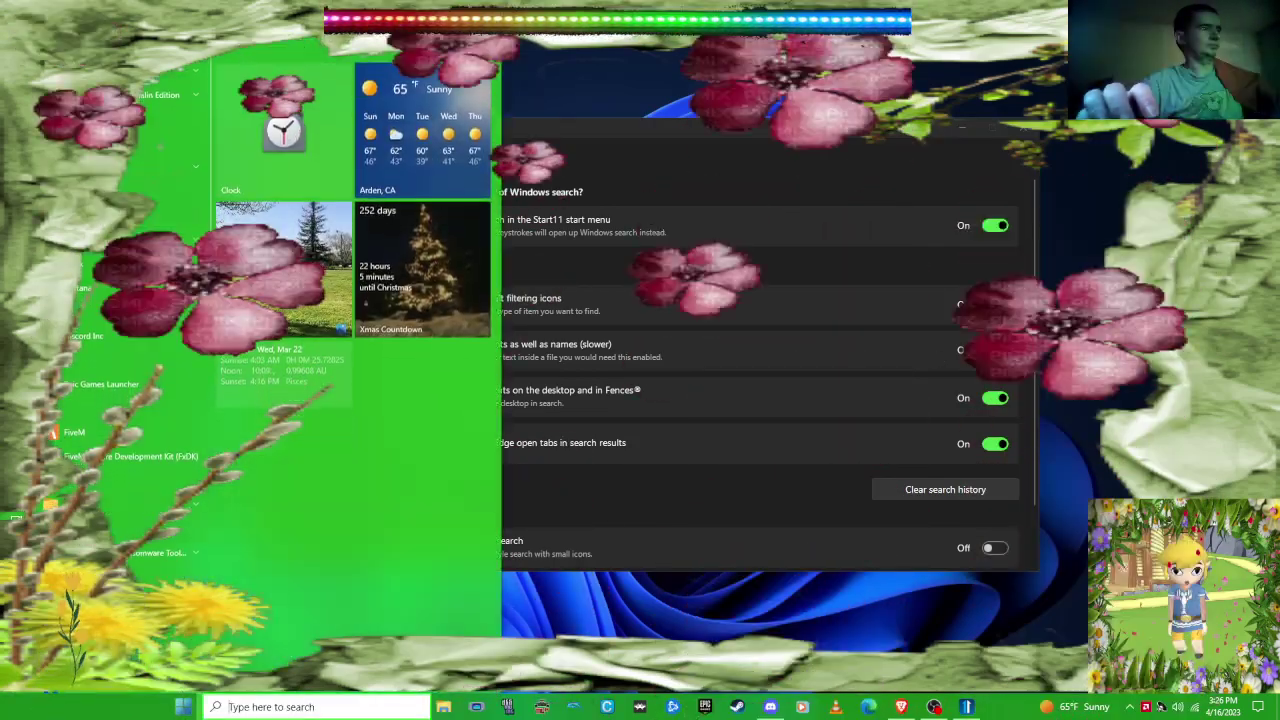
left_click(182, 707)
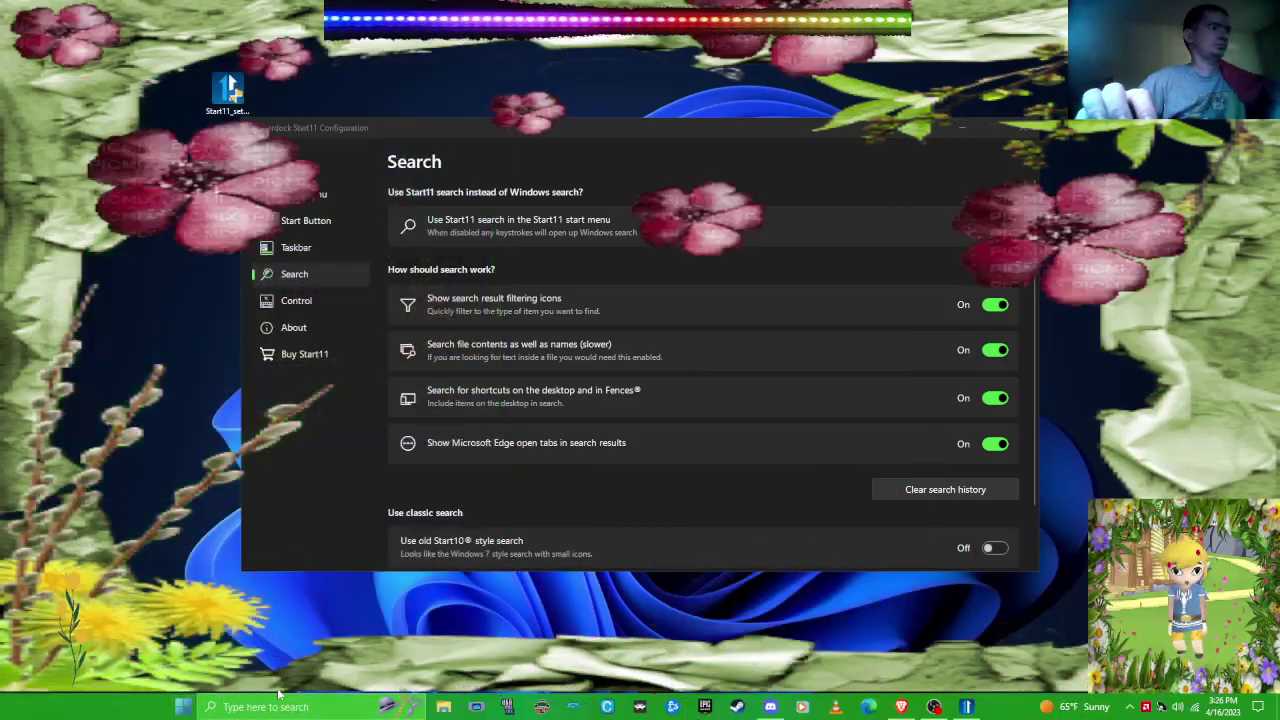
left_click(182, 707)
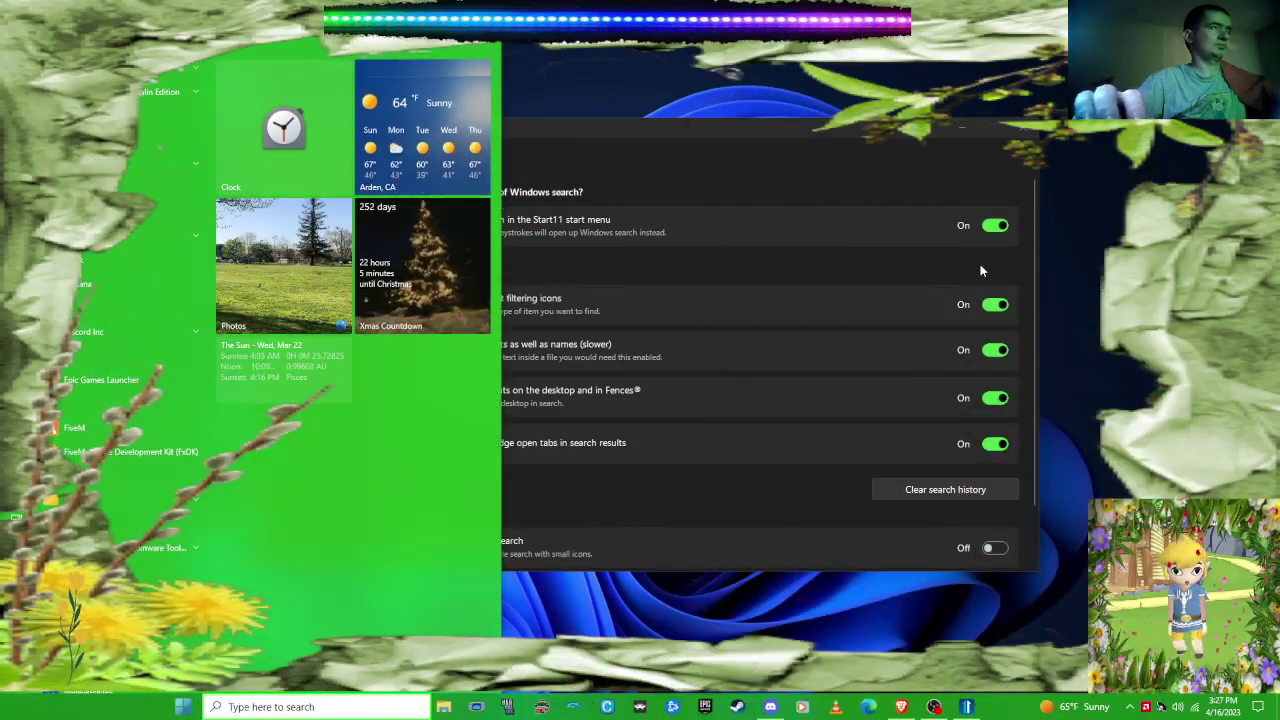
left_click(685, 476)
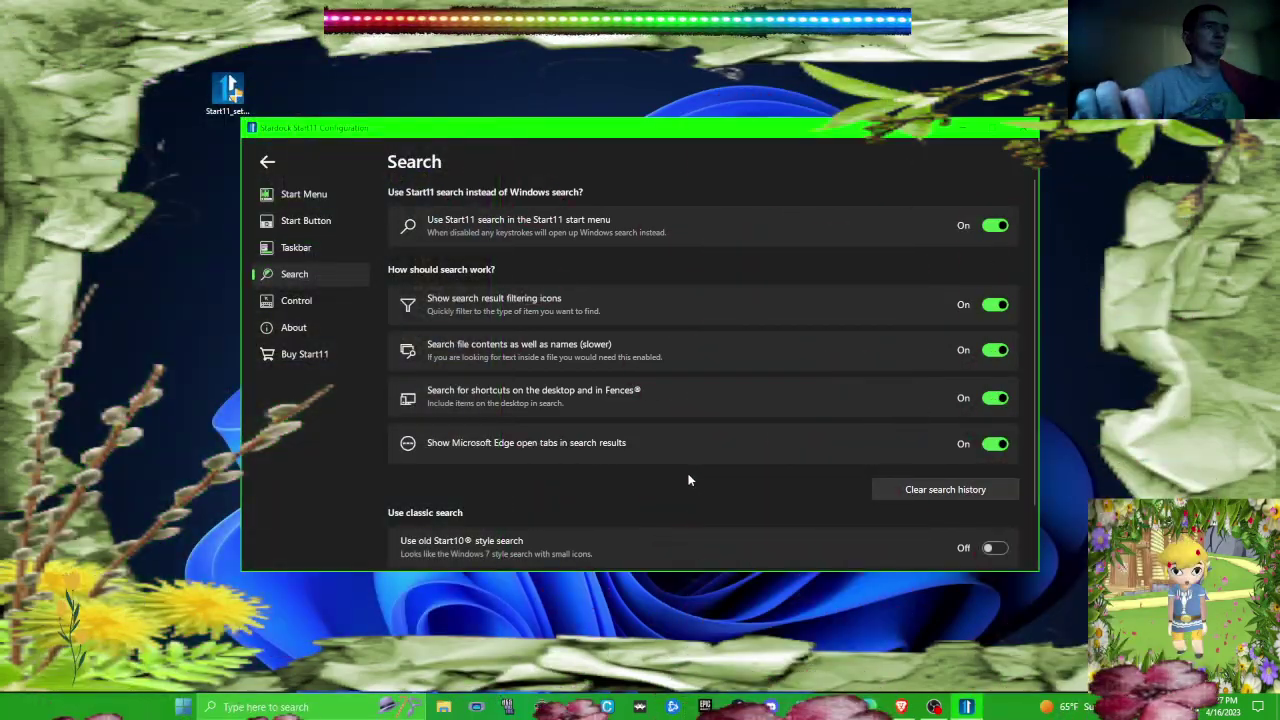
left_click(994, 470)
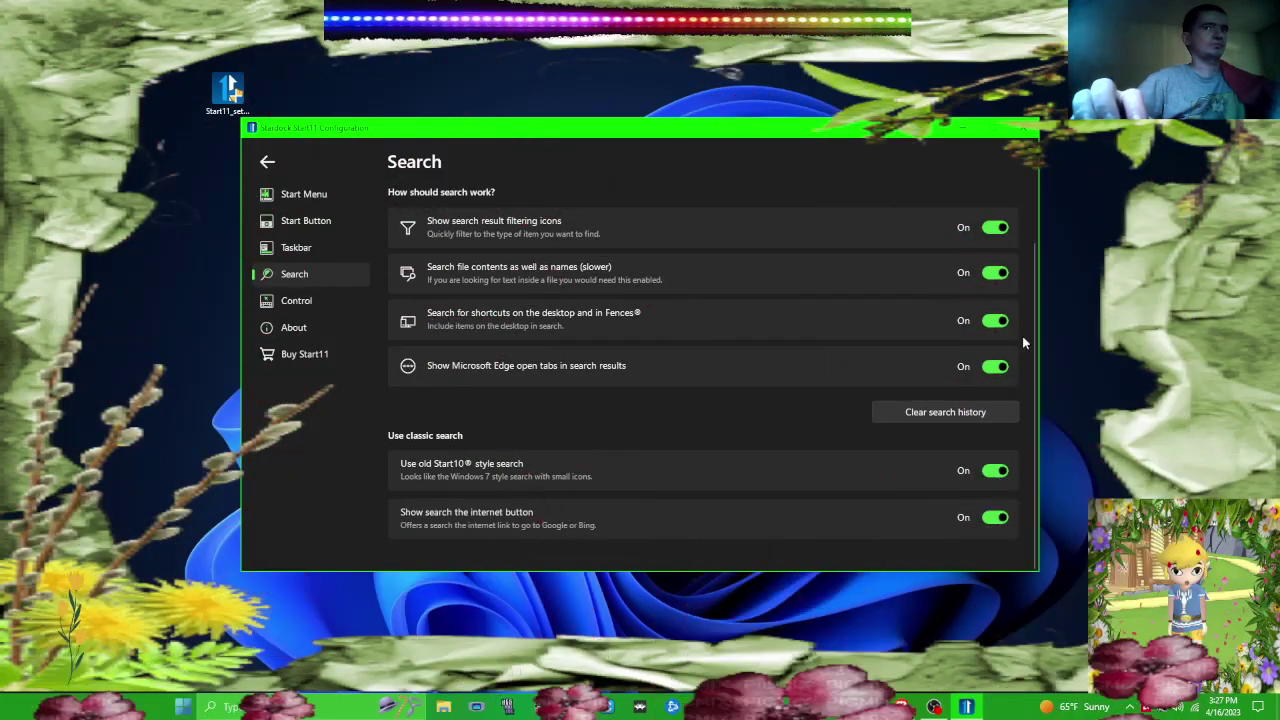
key("super")
key("super")
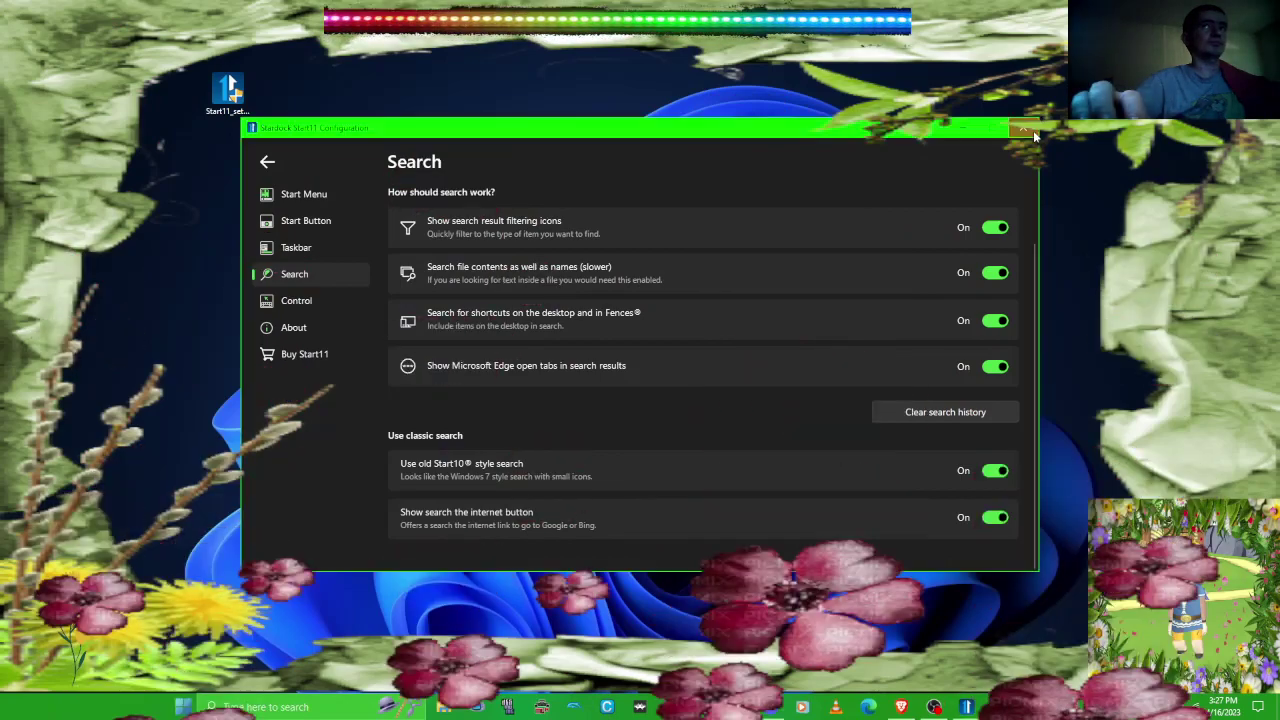
- Close the Start11 settings window, then test the Start menu and Windows search
left_click(1033, 130)
key("super")
key("super")
key("super")
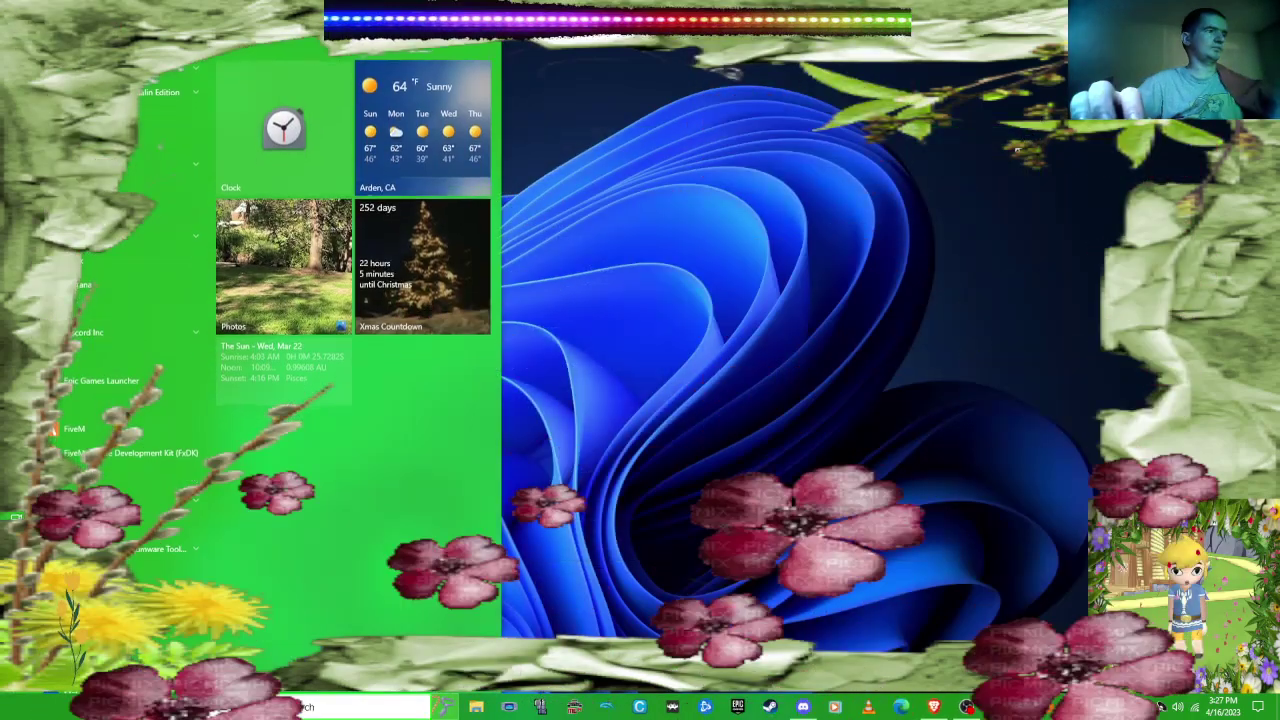
key("super")
key("super")
key("super")
key("super+s")
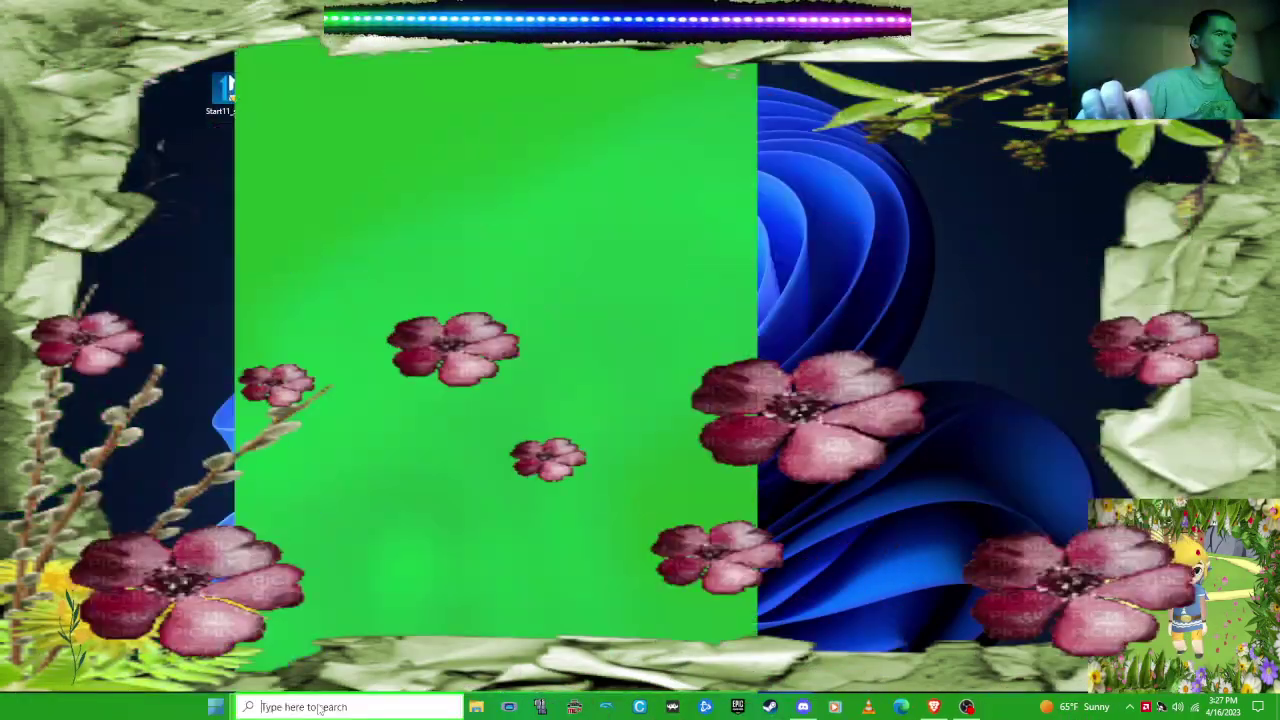
key("Escape")
key("super")
key("super")
- Recheck the Start menu and its widgets, open a file window, and permanently delete three items
key("super")
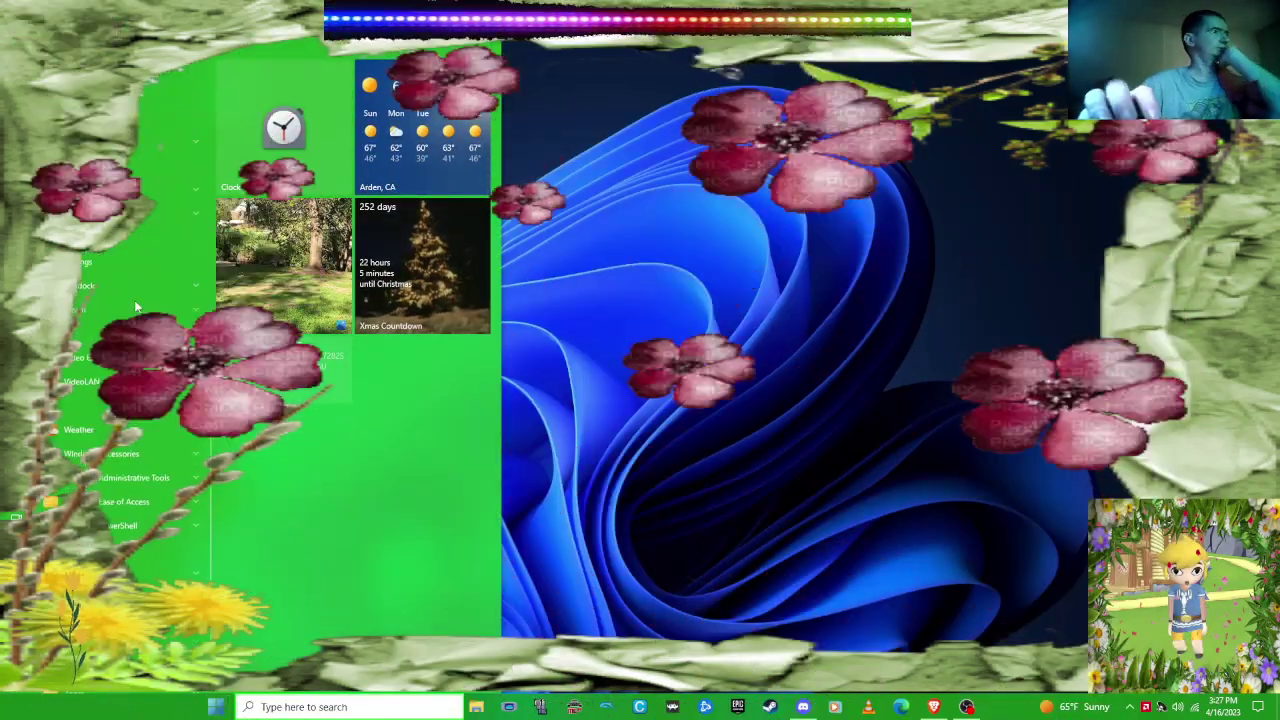
key("super")
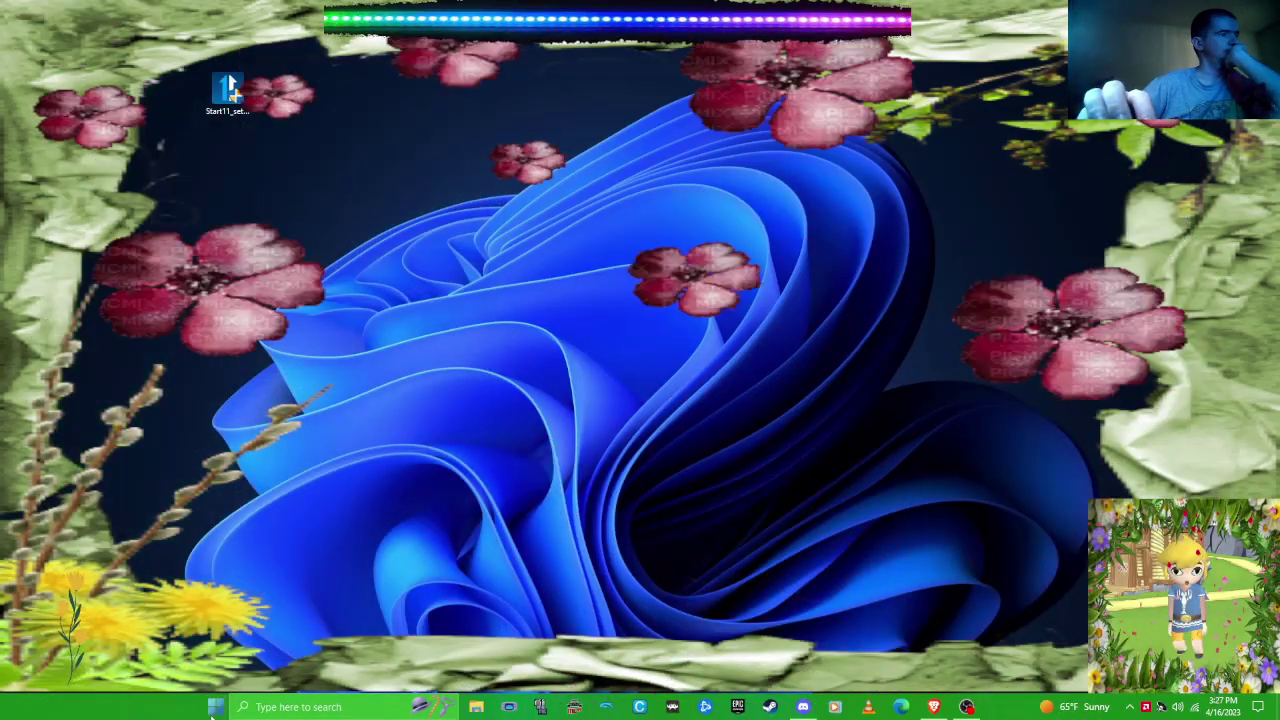
key("super")
key("super")
left_click(217, 708)
key("super")
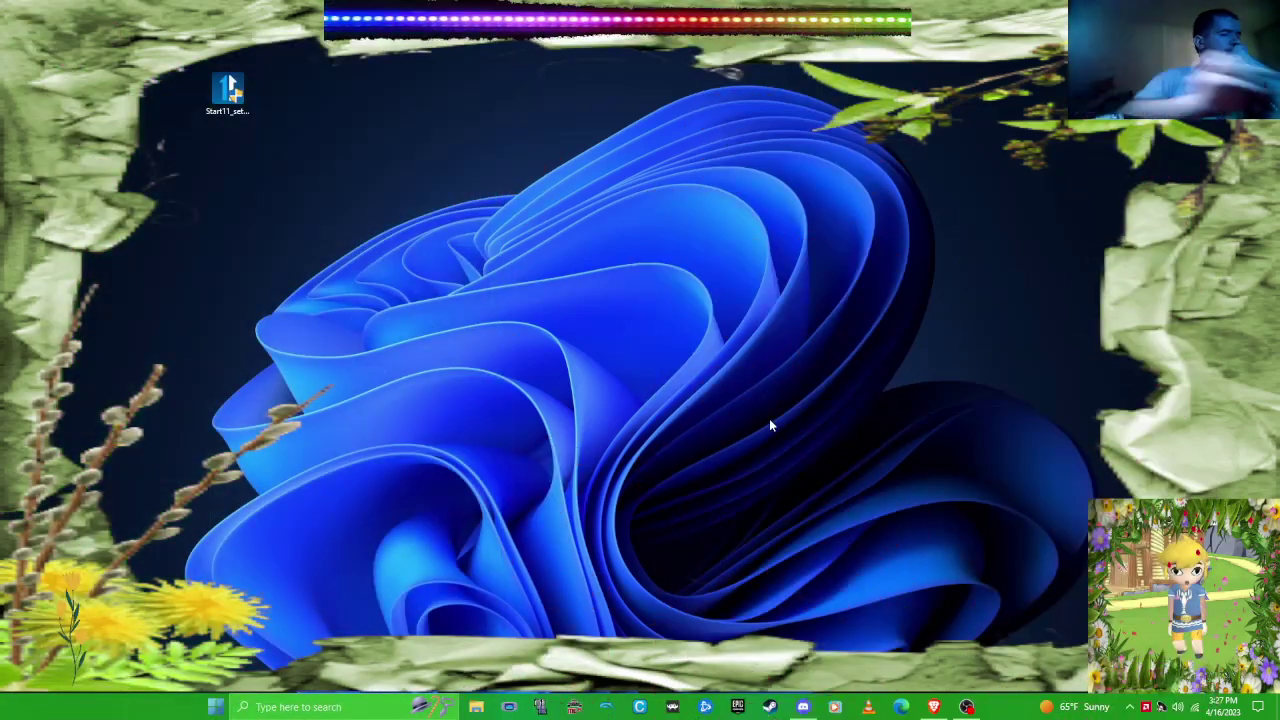
key("super")
key("super")
key("super")
key("super")
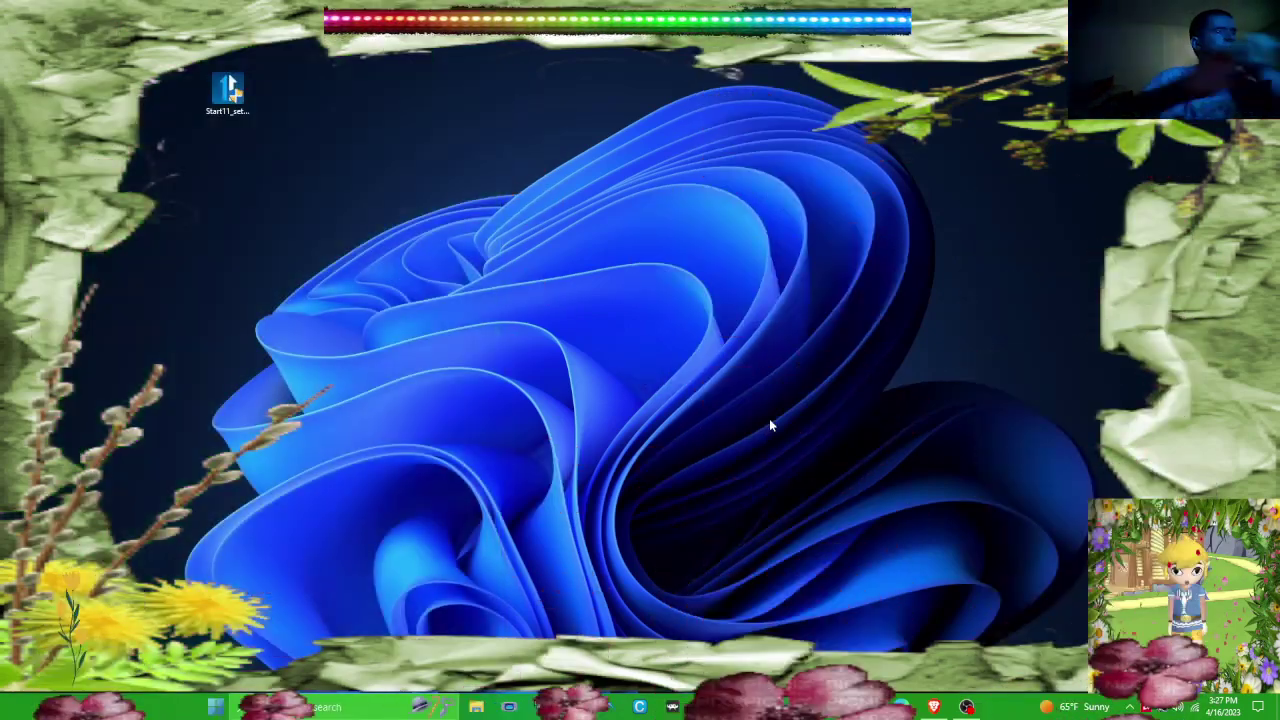
left_click(476, 707)
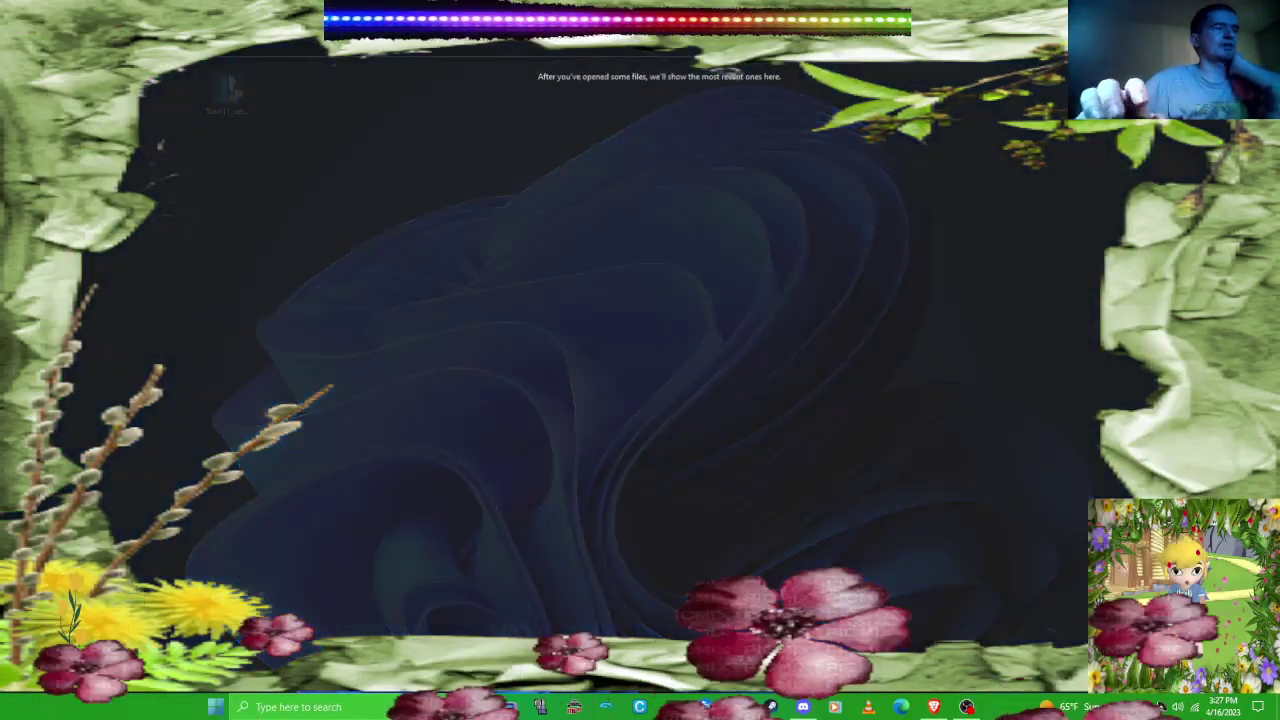
left_click(476, 707)
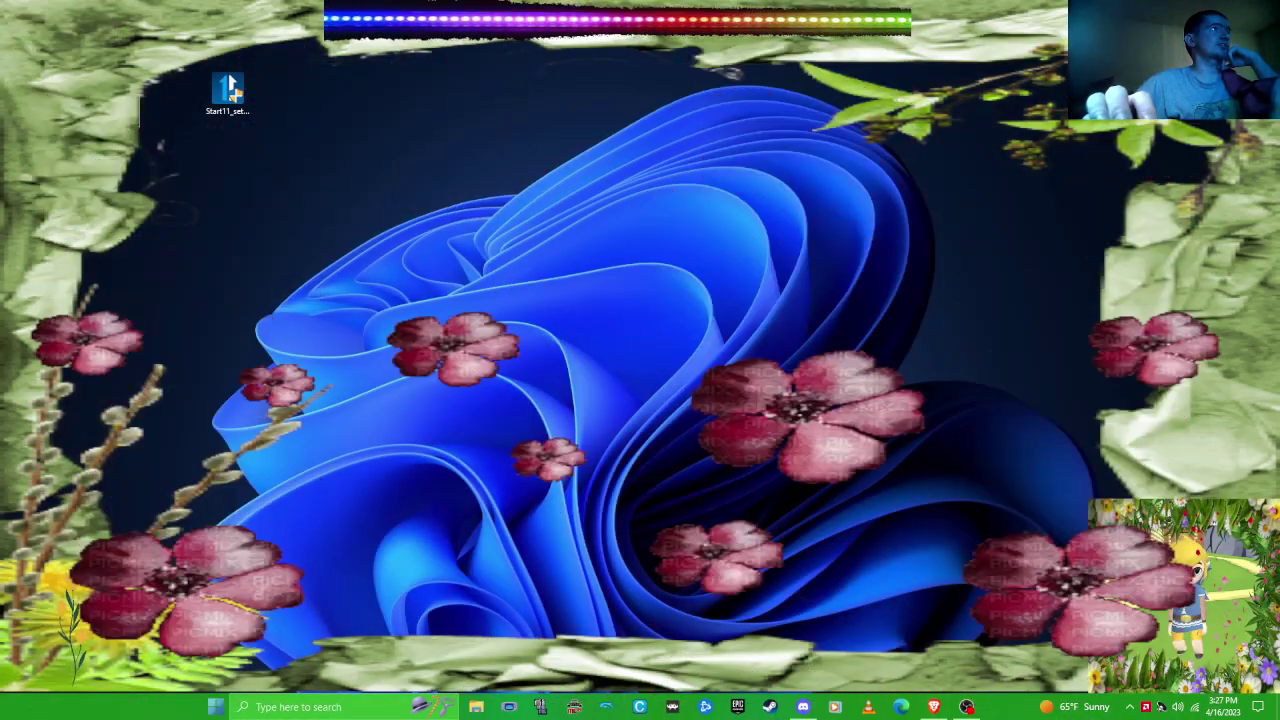
key("shift+Delete")
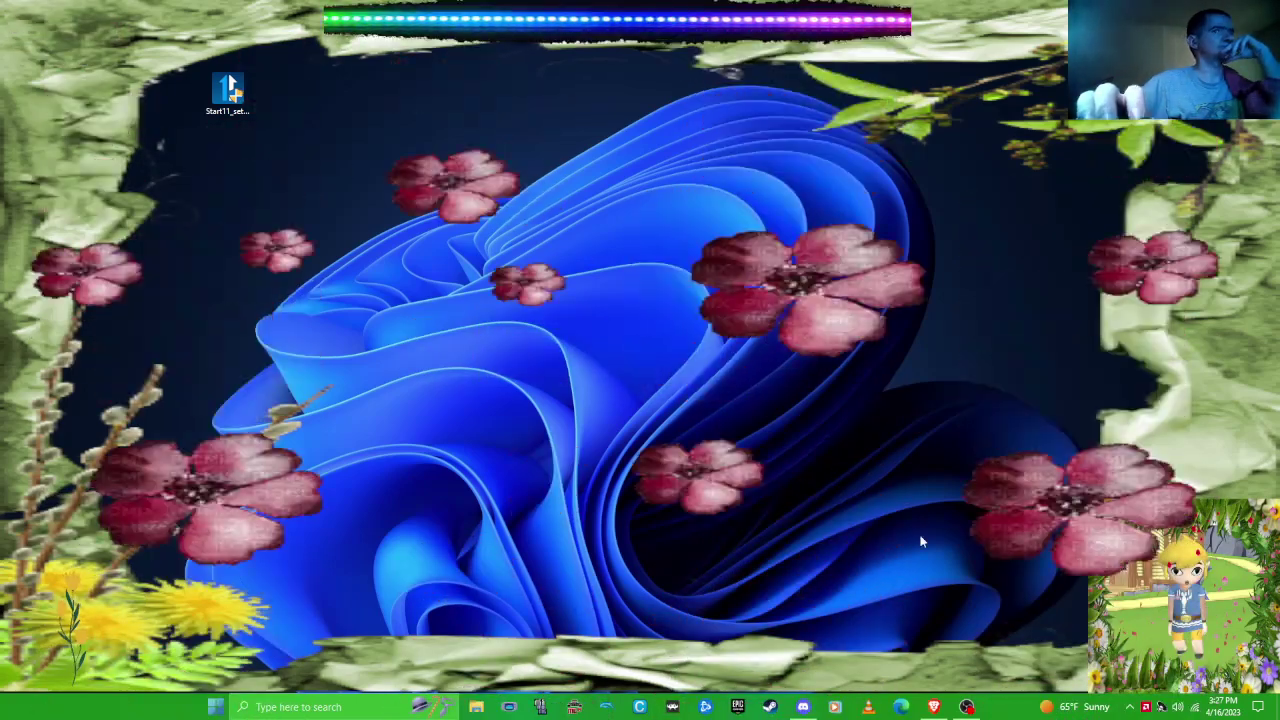